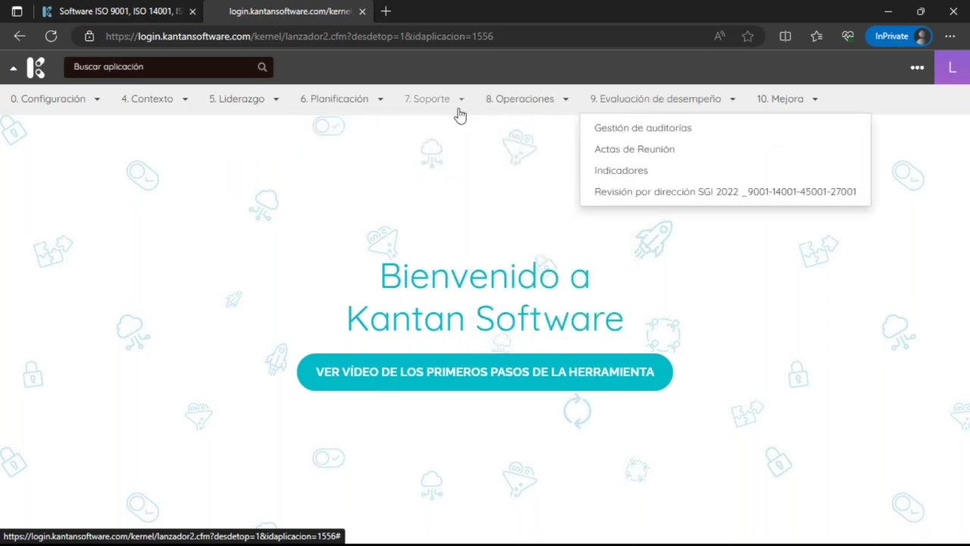
- Open the Matriz de Comunicación application under Soporte and look over its registered communication matrix
mouse_move(452, 109)
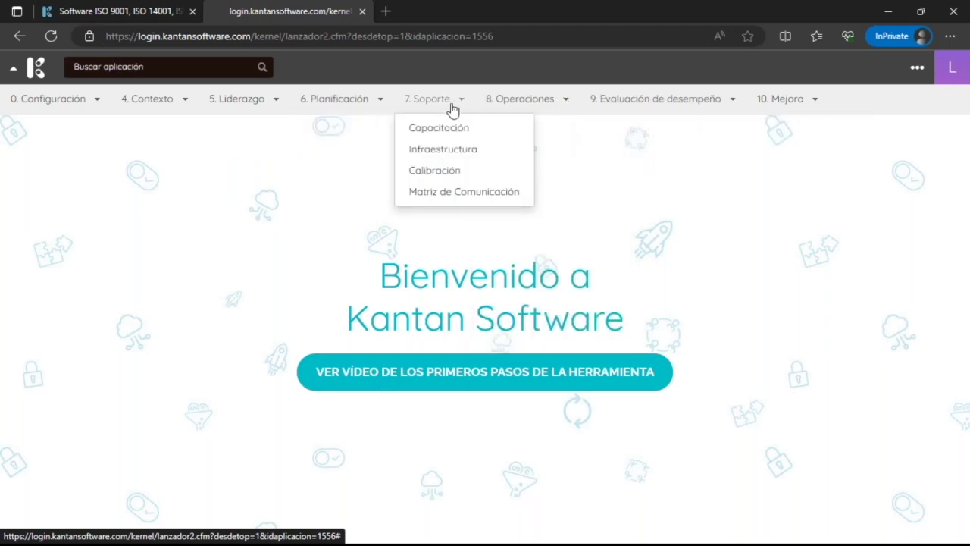
left_click(457, 191)
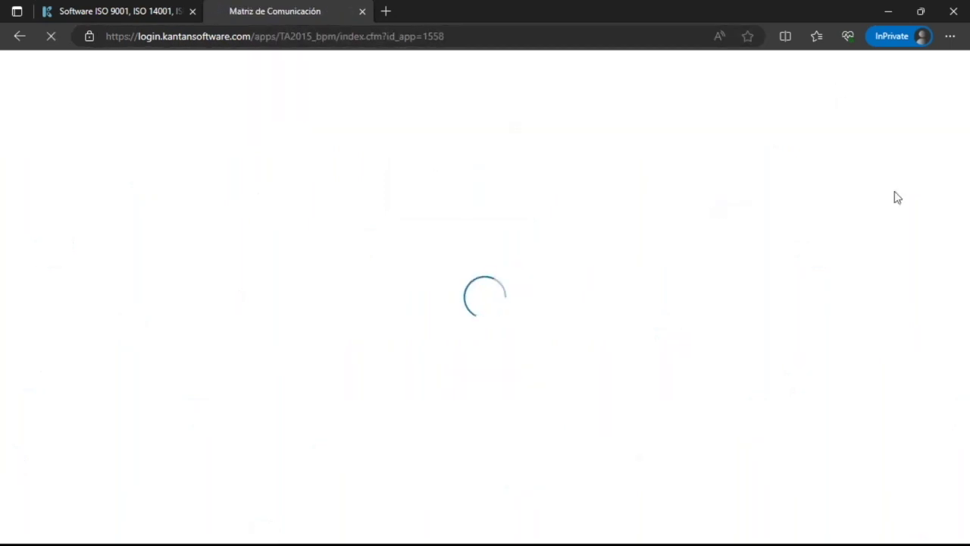
scroll(793, 216, "down", 2)
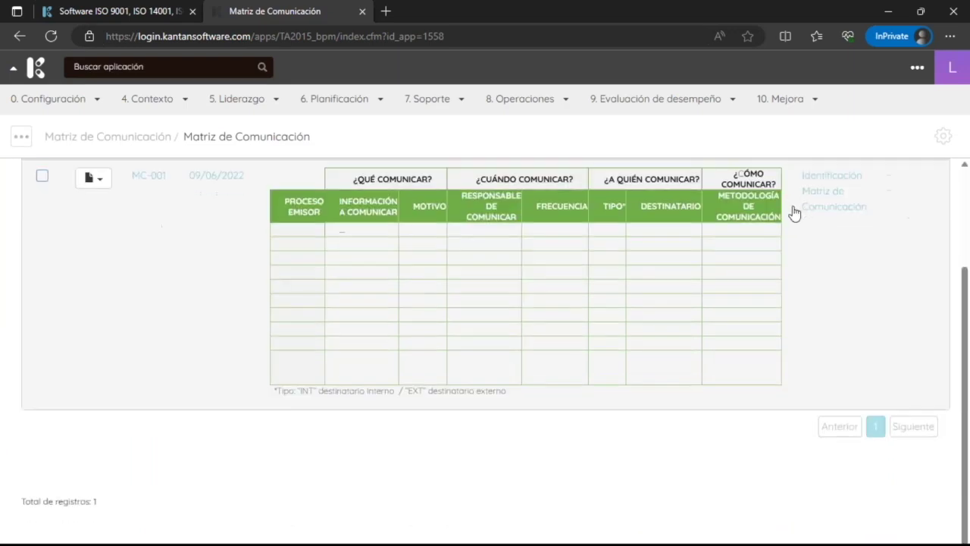
scroll(799, 211, "up", 2)
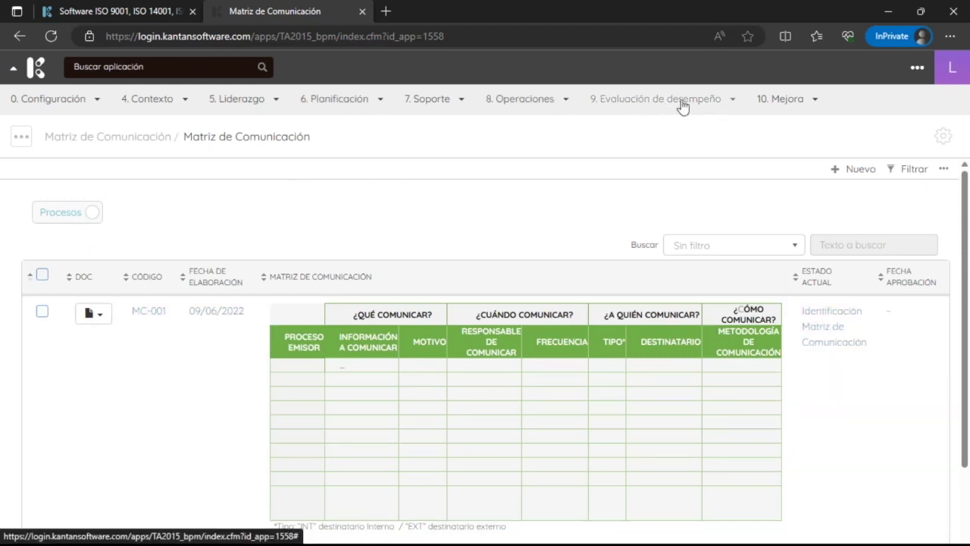
- Open the Plan de Acción application under Mejora and look through the list of action plans
left_click(778, 102)
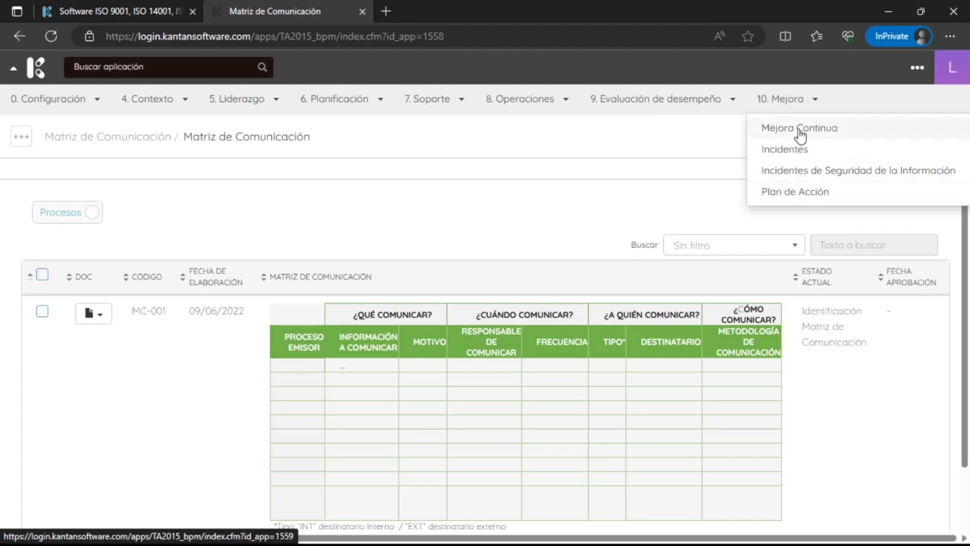
left_click(797, 194)
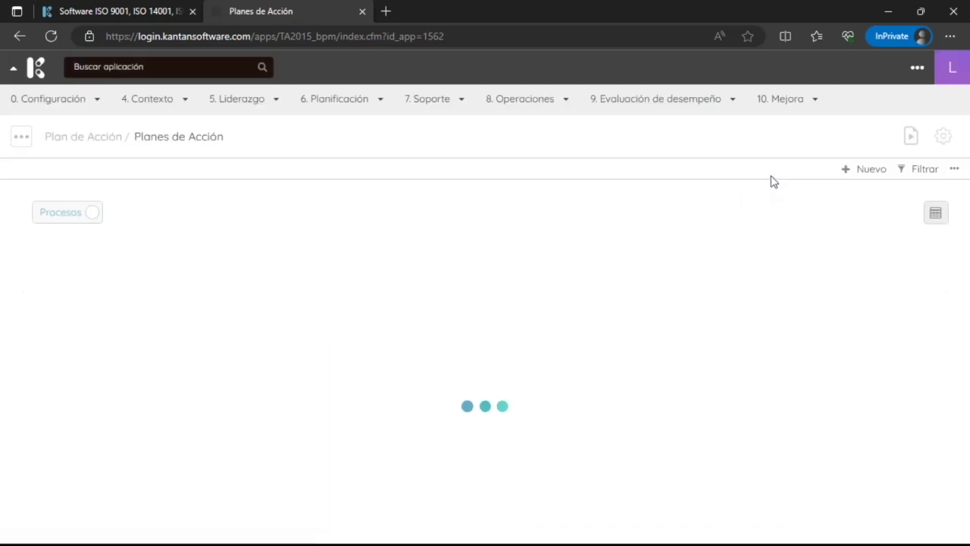
scroll(770, 190, "down", 10)
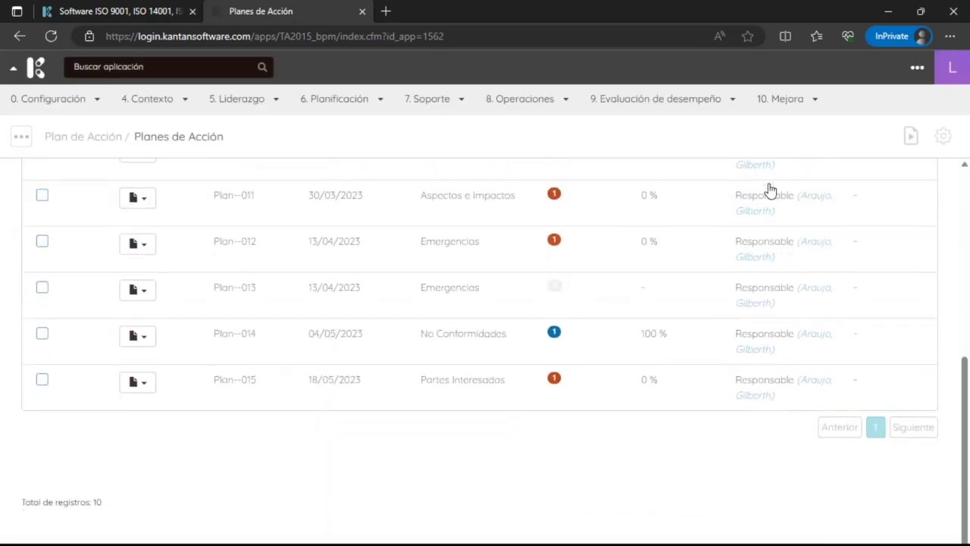
scroll(771, 195, "up", 4)
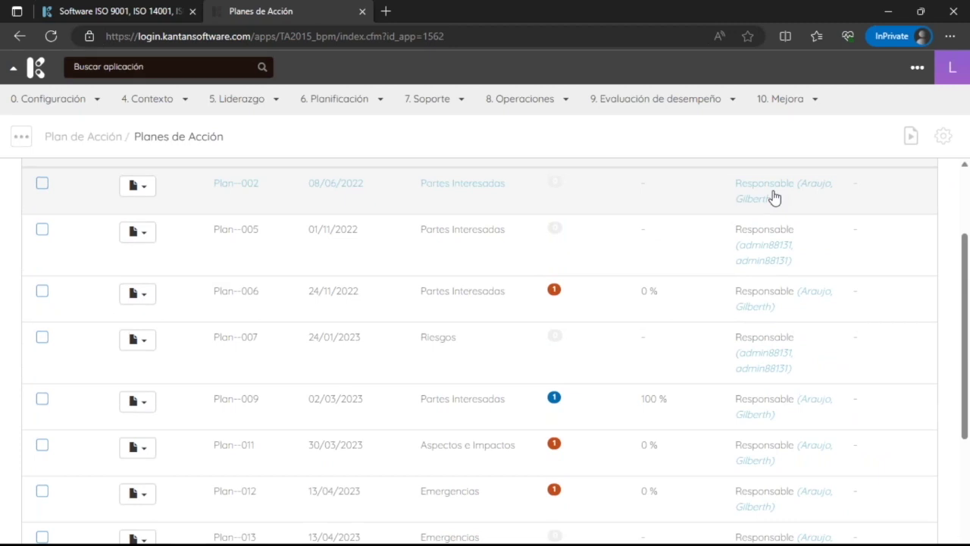
scroll(775, 178, "up", 2)
mouse_move(813, 119)
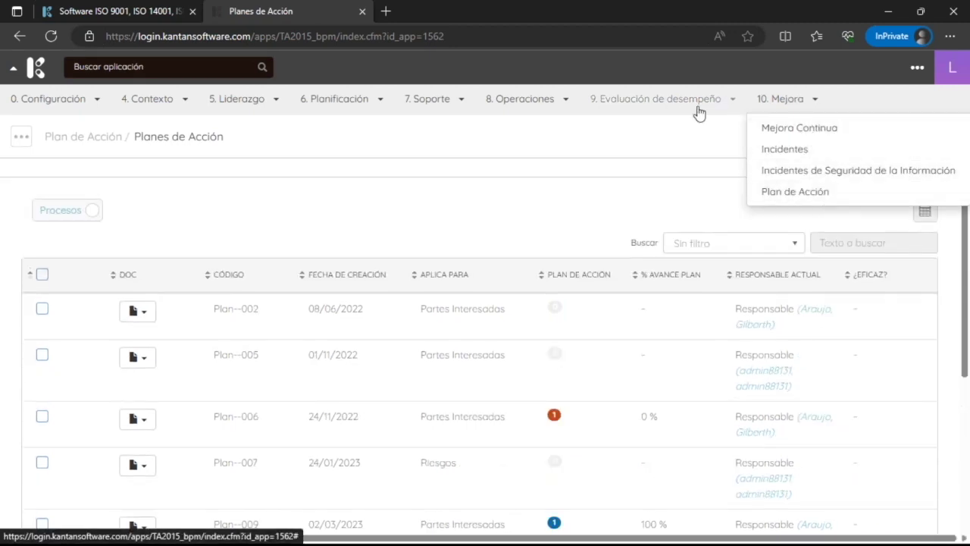
mouse_move(450, 100)
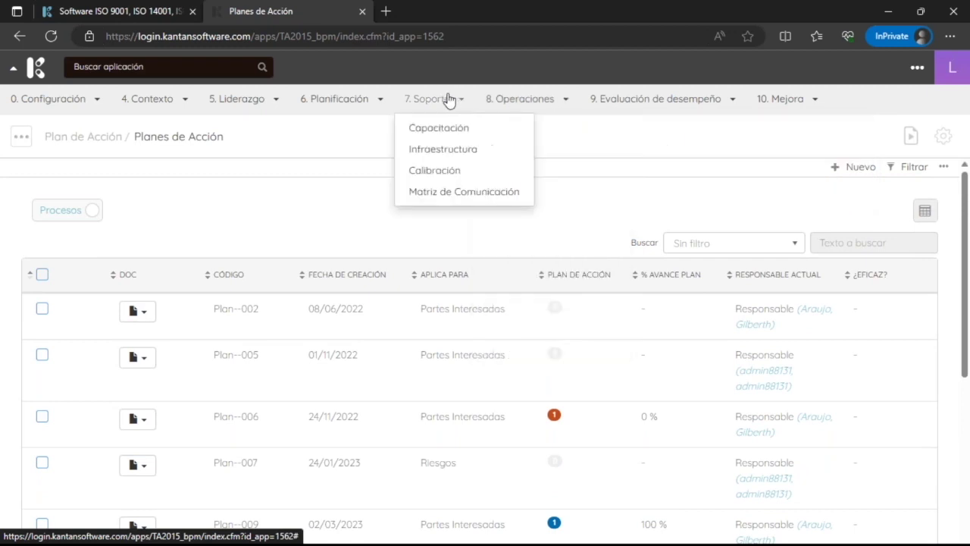
mouse_move(181, 103)
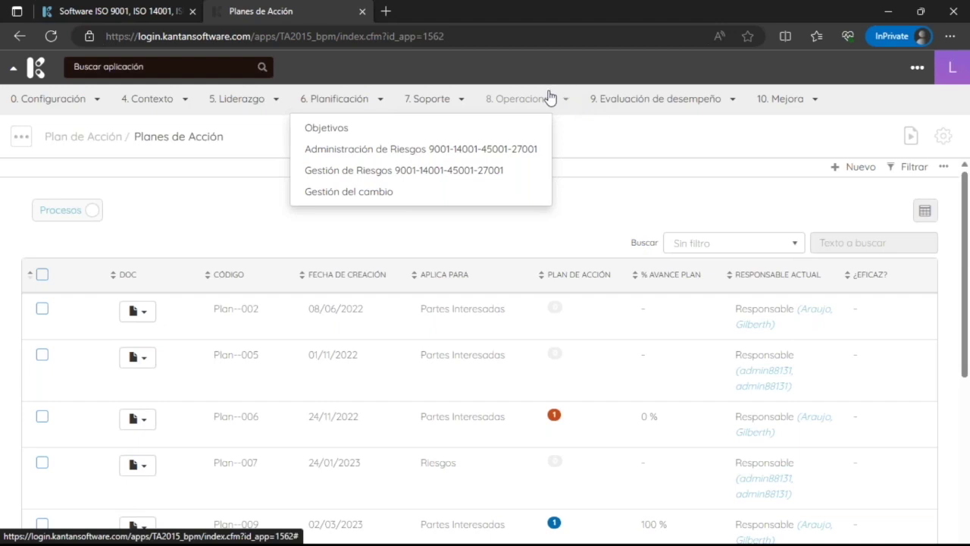
left_click(442, 110)
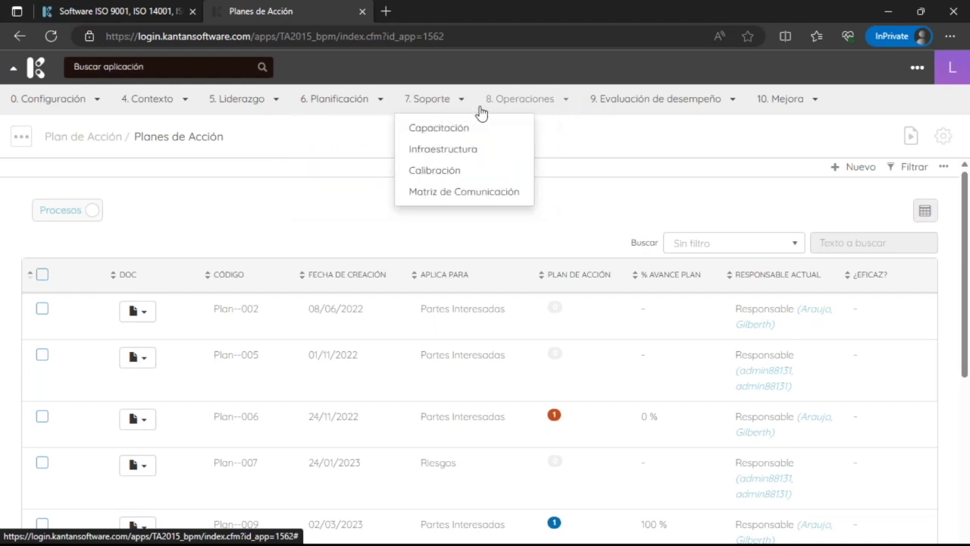
- Search the applications for the document manager and open Gestor documental
left_click(204, 70)
type("do")
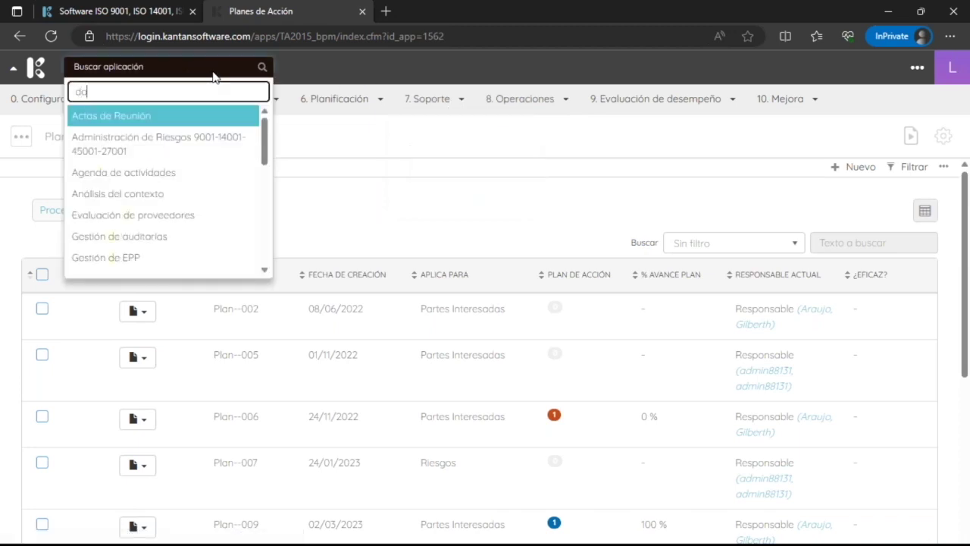
key("Return")
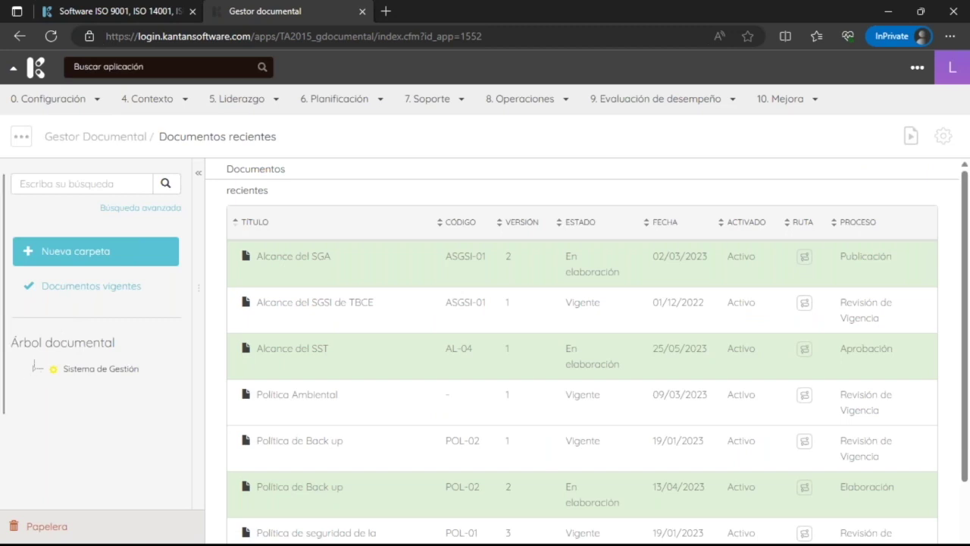
- Expand Sistema de Gestión, its process and the Manual folder in the document tree to inspect the folder structure
left_click(34, 369)
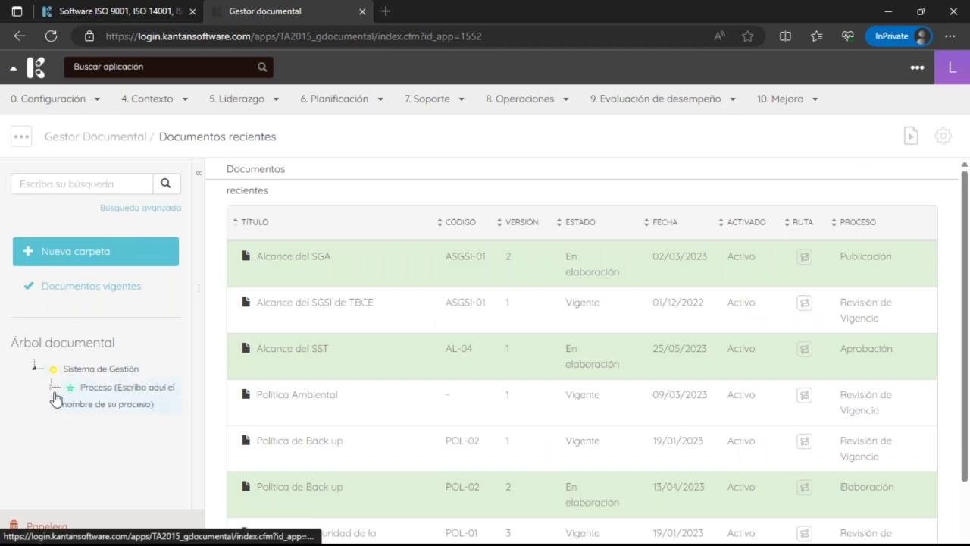
left_click(55, 389)
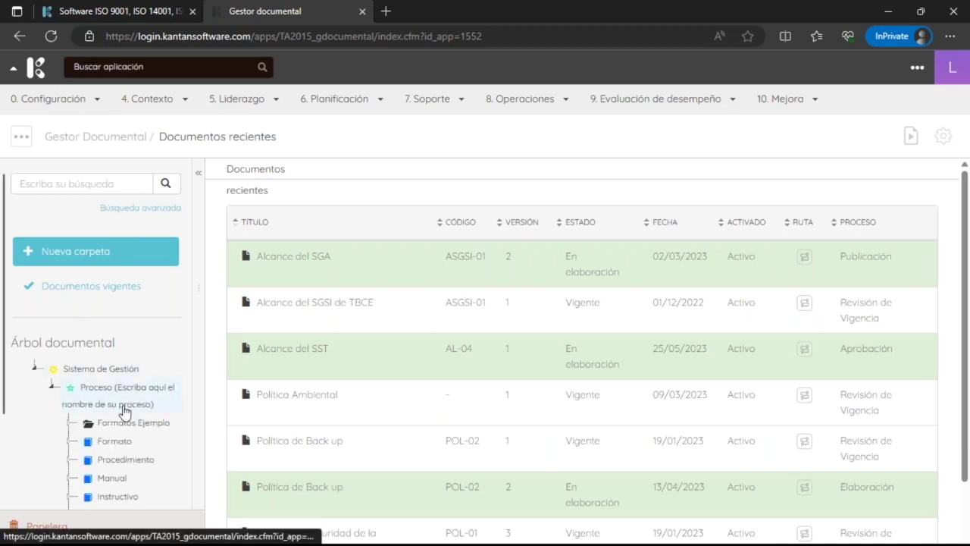
scroll(125, 414, "down", 1)
left_click(85, 465)
scroll(152, 424, "down", 1)
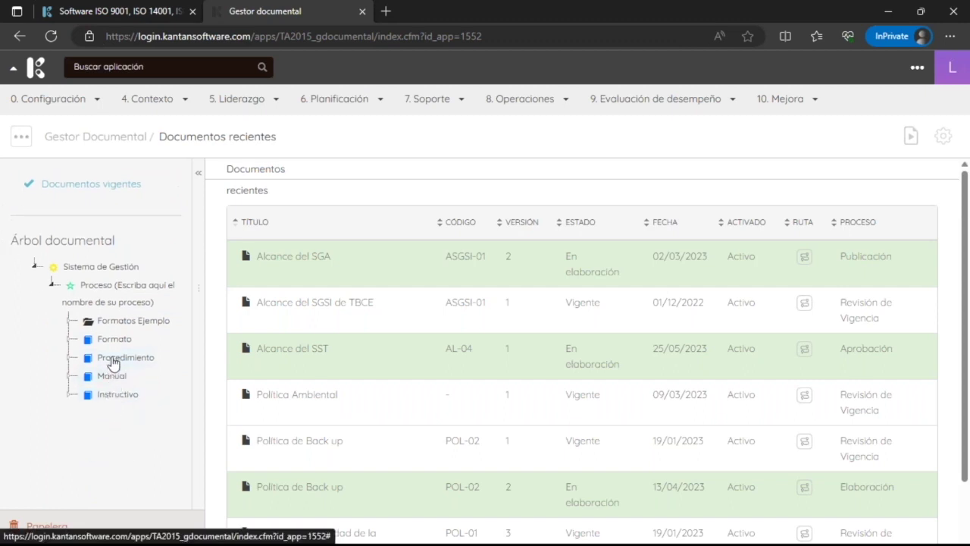
left_click(70, 395)
left_click(70, 358)
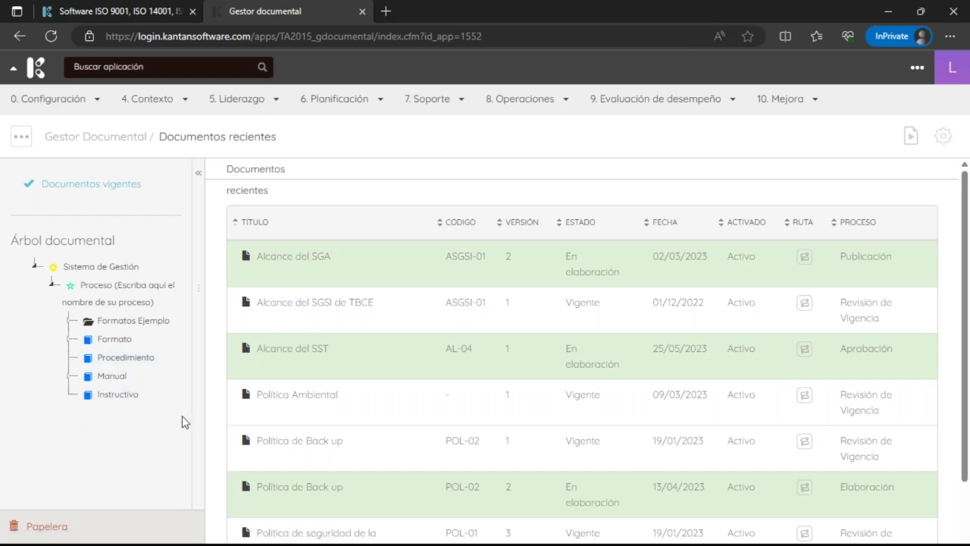
left_click(71, 377)
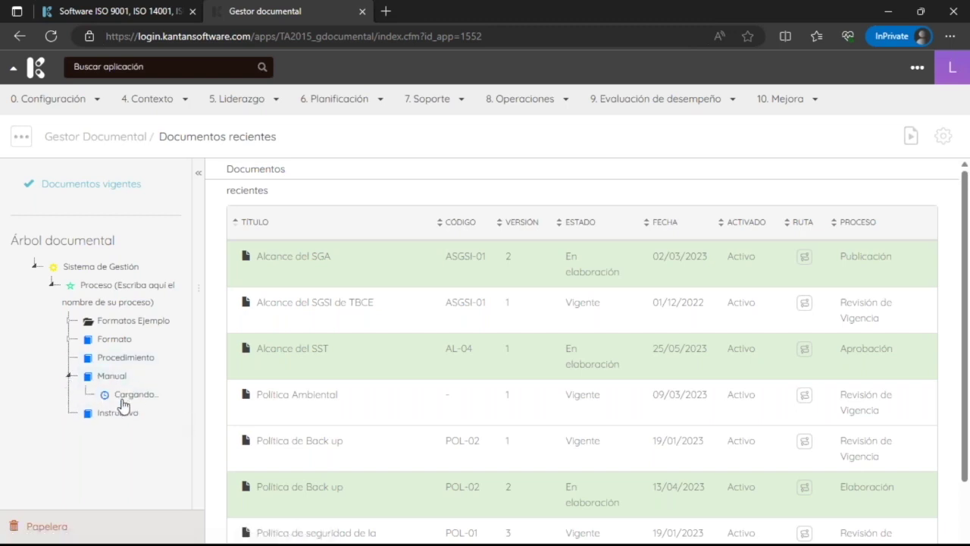
- Open the Manual folder and review its documents with their codes, versions and states
left_click(106, 378)
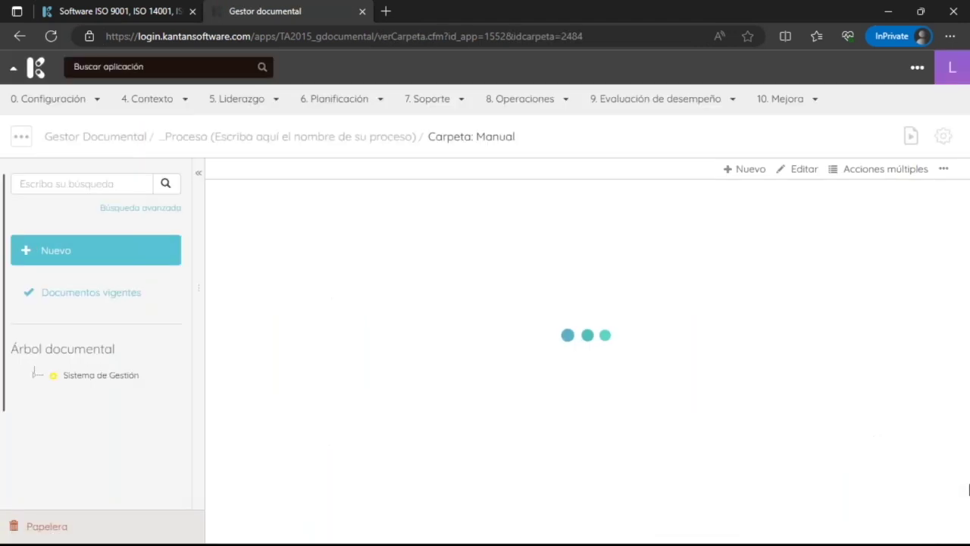
scroll(552, 418, "down", 3)
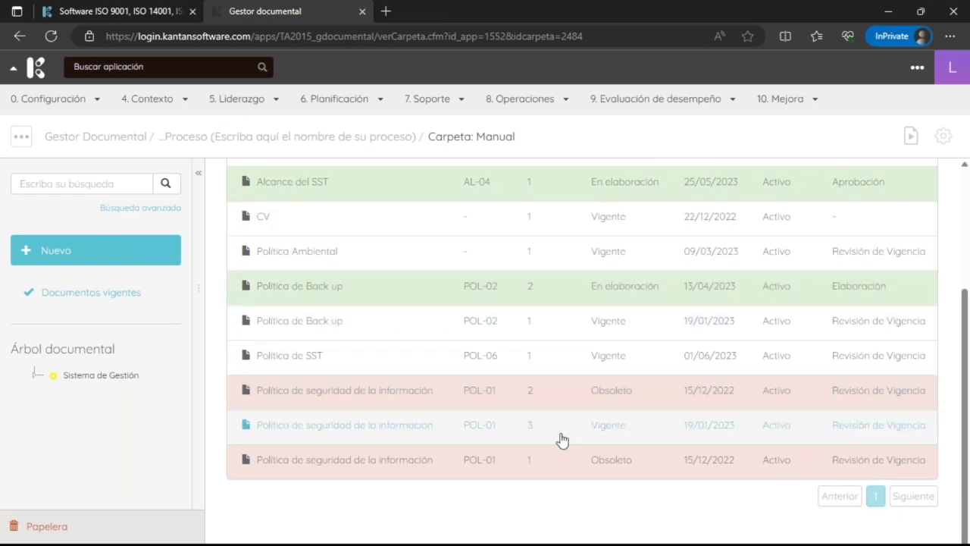
scroll(562, 440, "up", 2)
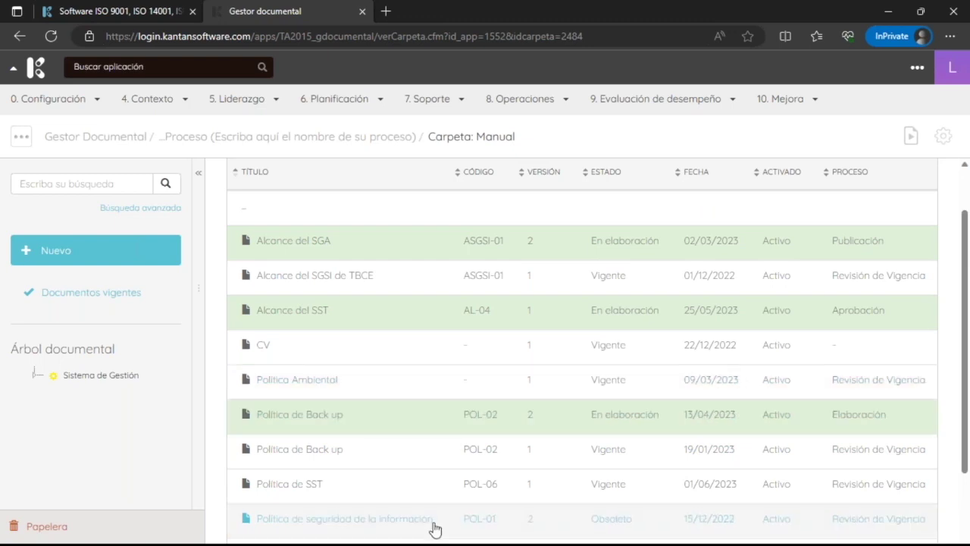
scroll(434, 525, "down", 3)
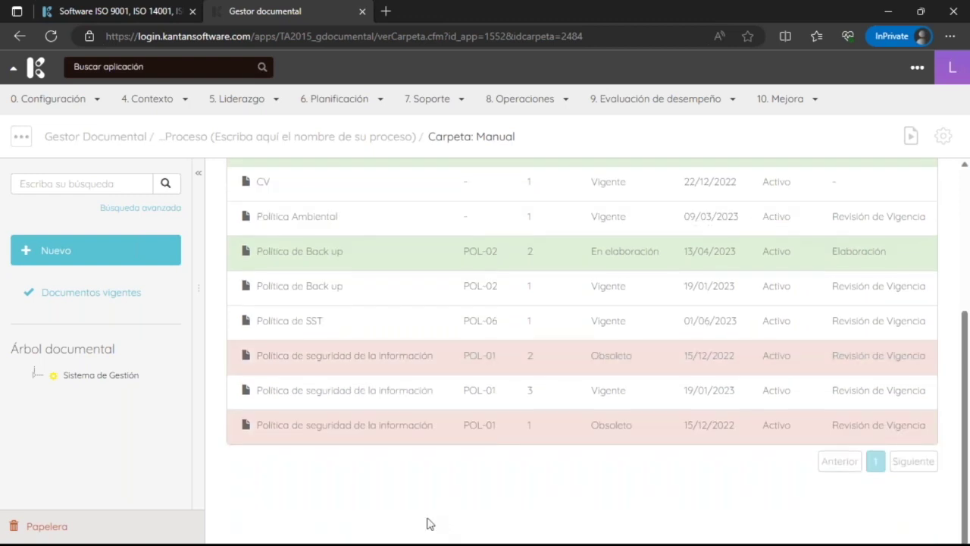
- Expand Sistema de Gestión and its process in the document tree and view the Procedimiento folder
left_click(32, 376)
left_click(51, 392)
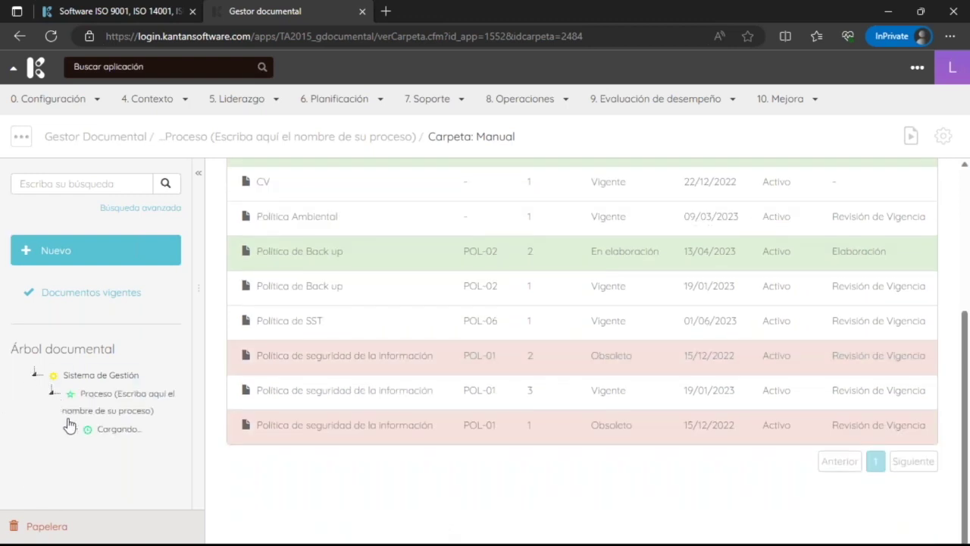
left_click(125, 467)
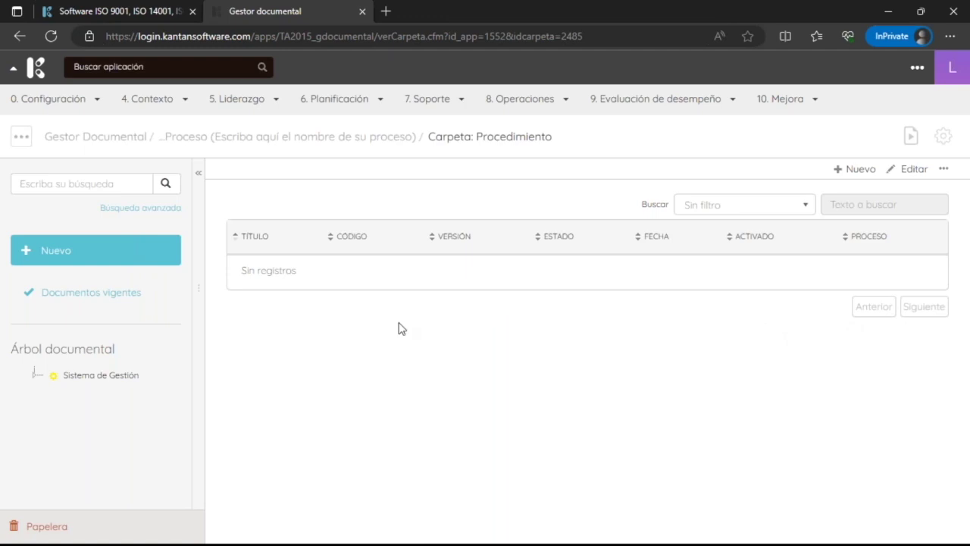
- Expand the document tree down to the process folders and view the contents of the Formato folder
left_click(36, 375)
left_click(51, 392)
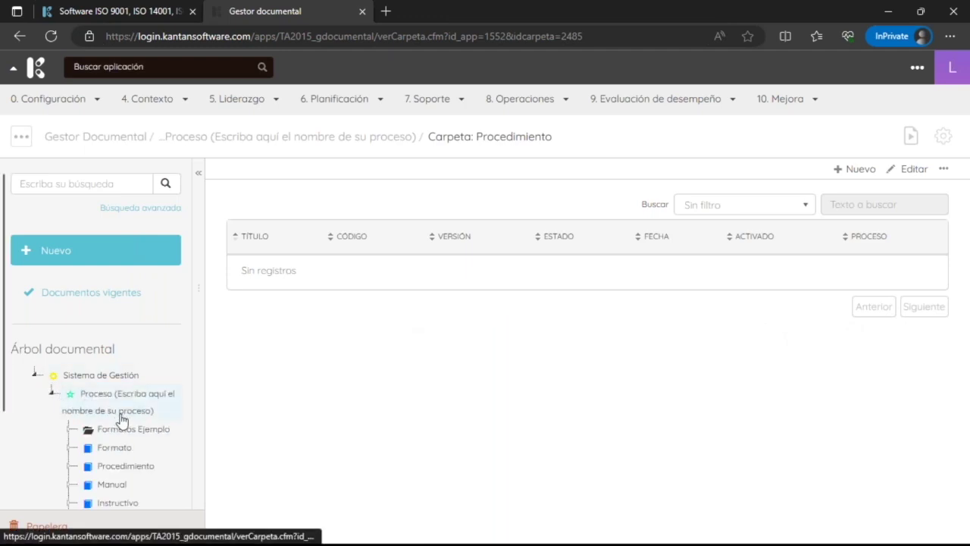
scroll(124, 424, "down", 2)
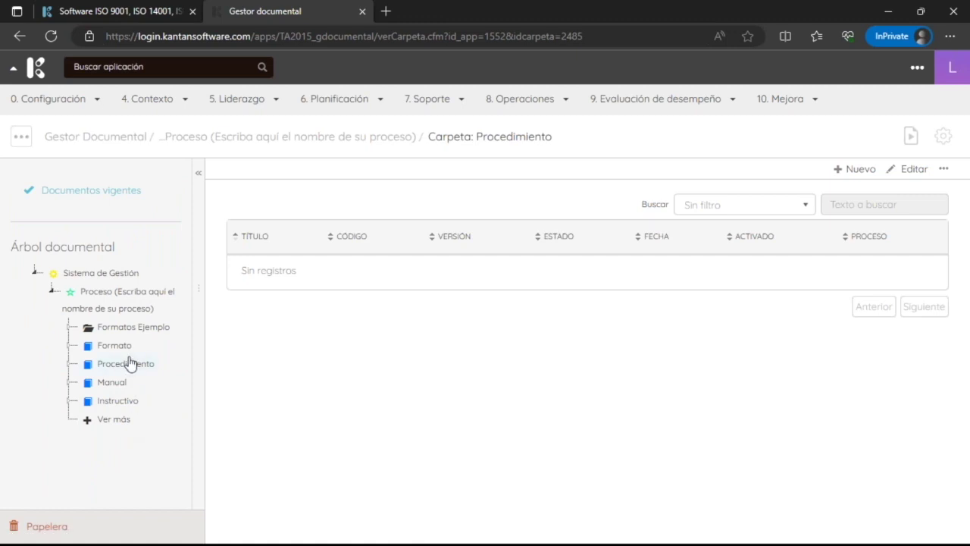
left_click(100, 347)
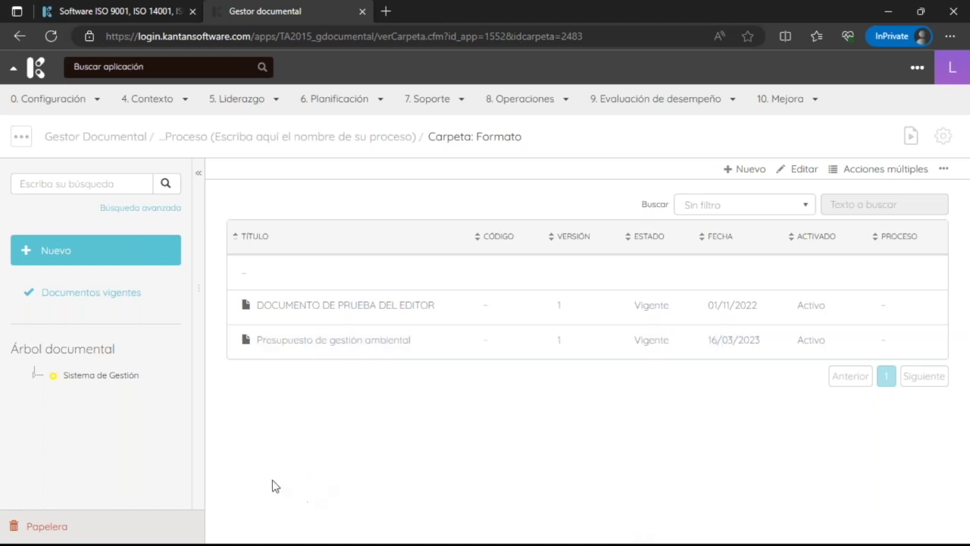
- Return from the Formato folder to the Procedimiento folder under the process in Sistema de Gestión
left_click(34, 382)
left_click(51, 393)
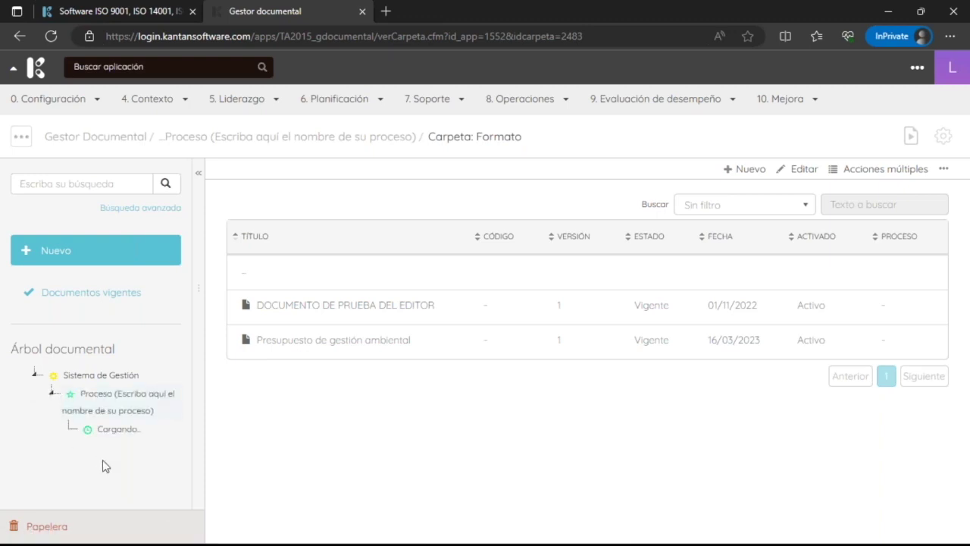
left_click(127, 465)
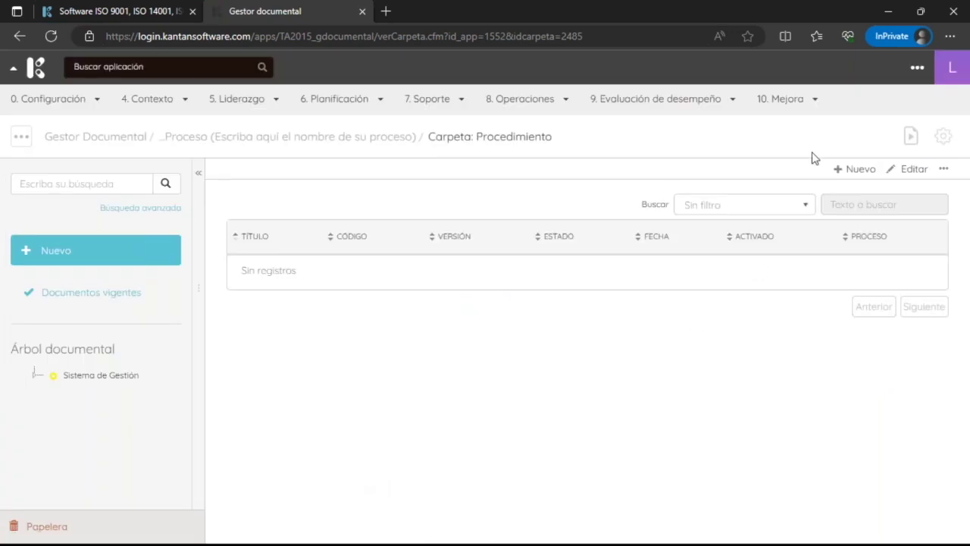
- Create a new folder named PTS inside the Procedimiento folder and open it
left_click(853, 170)
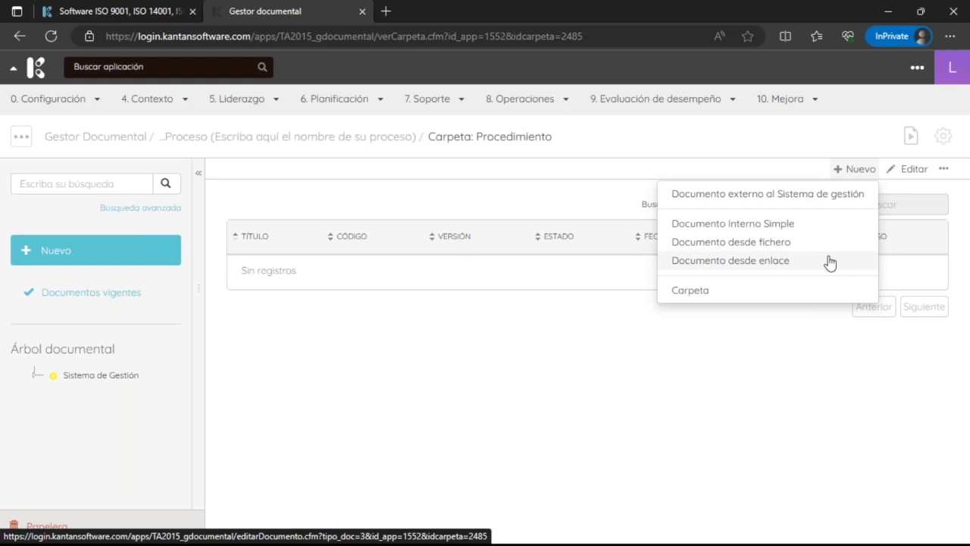
left_click(809, 296)
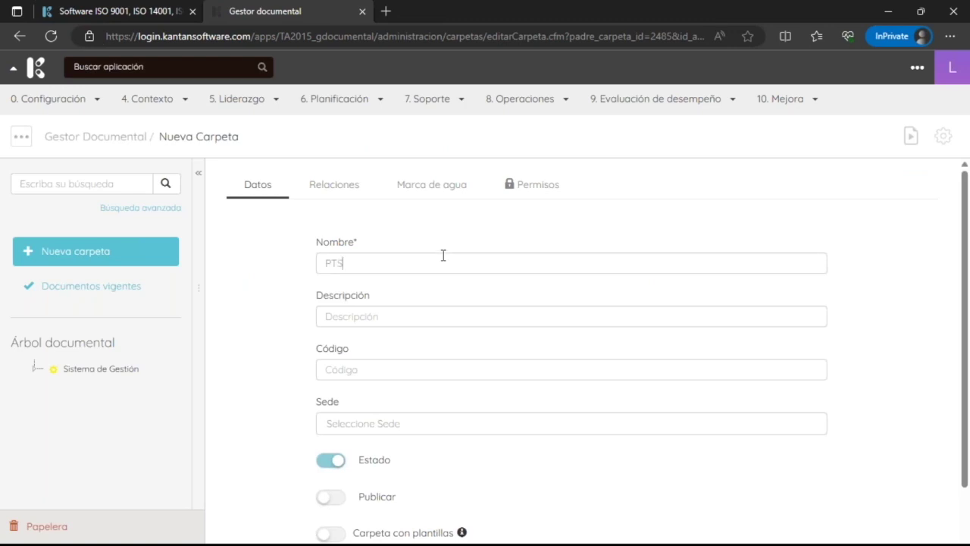
scroll(713, 300, "down", 2)
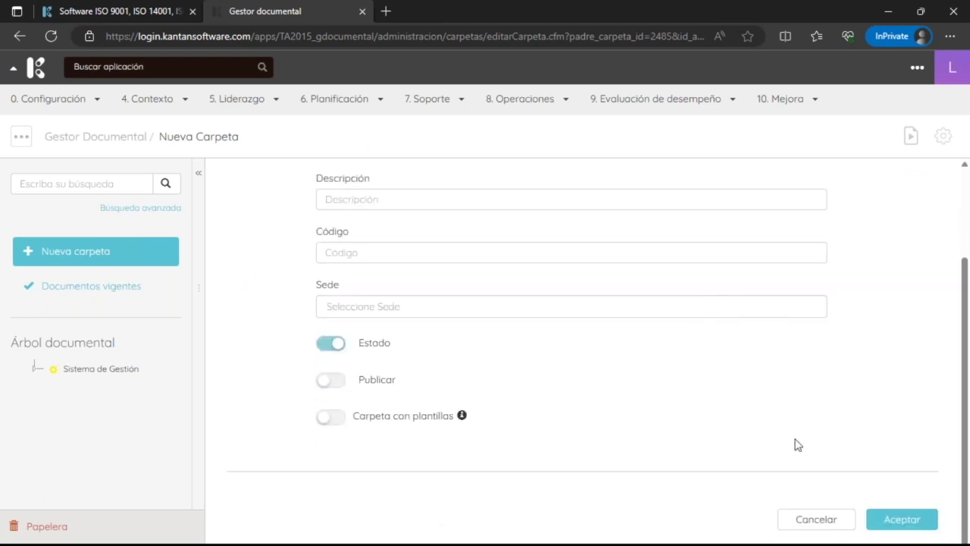
left_click(909, 517)
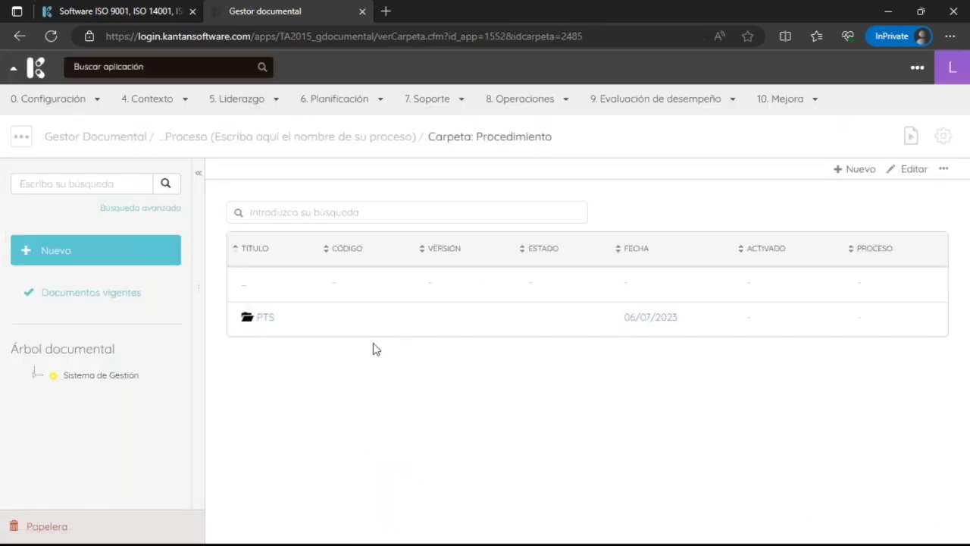
left_click(390, 326)
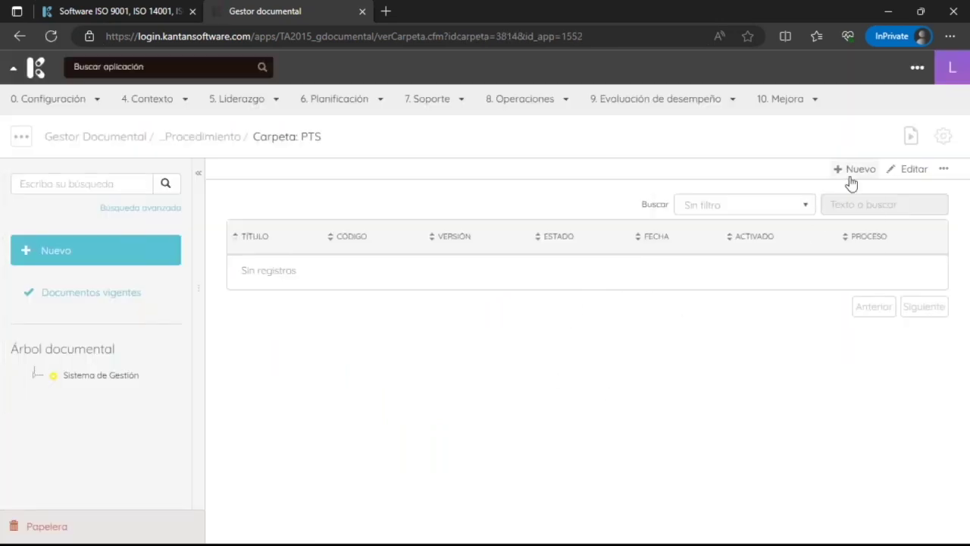
- Start a new document from a file in the PTS folder and title it "PTS de energización de máquinas"
left_click(854, 169)
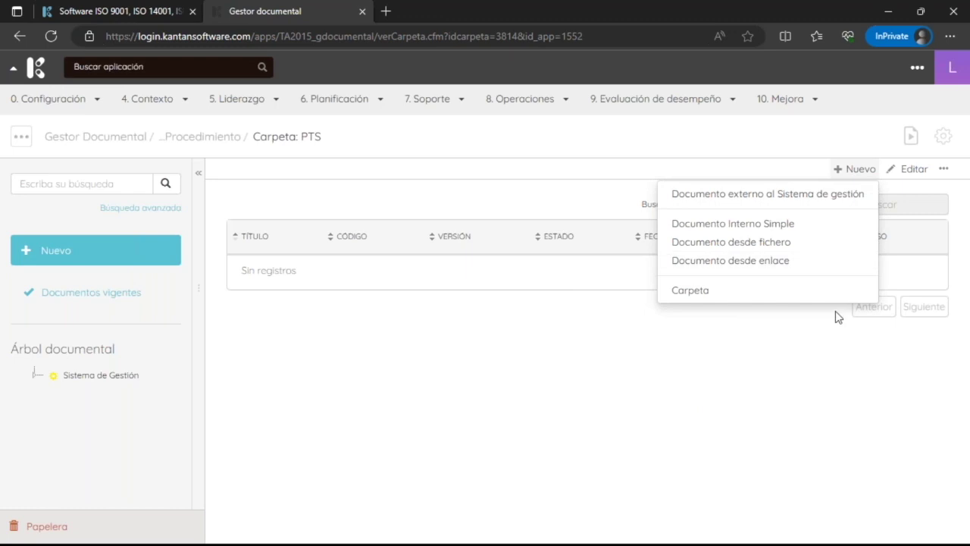
left_click(805, 250)
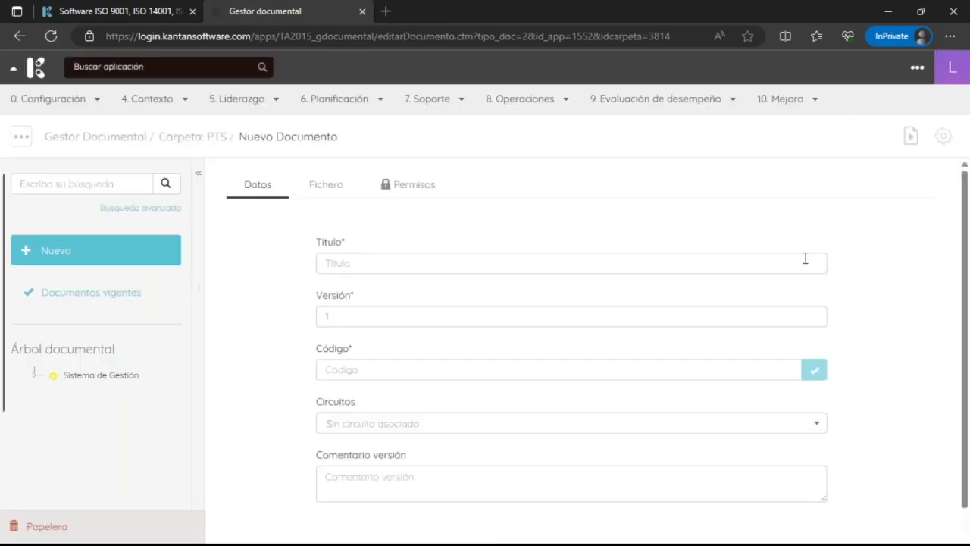
left_click(447, 266)
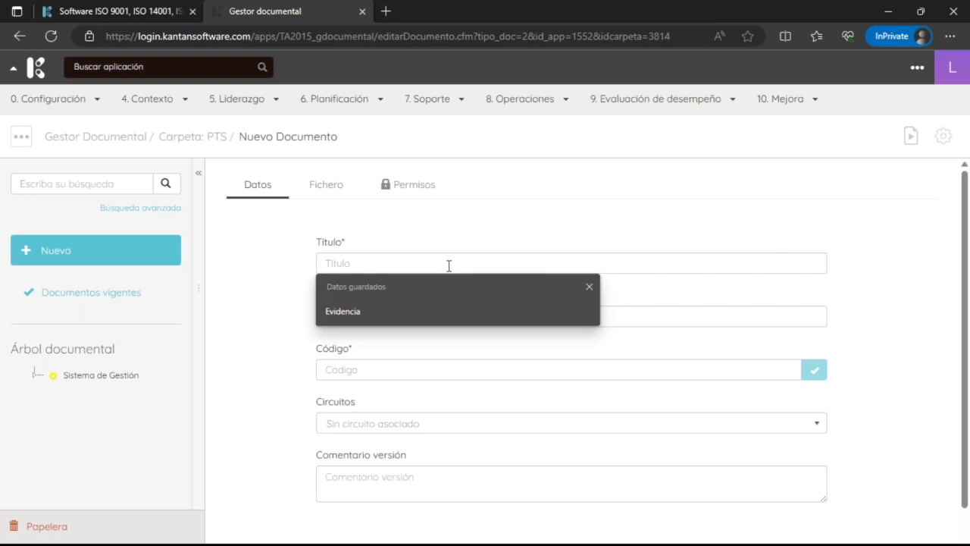
type("PTS de energización de máquinas")
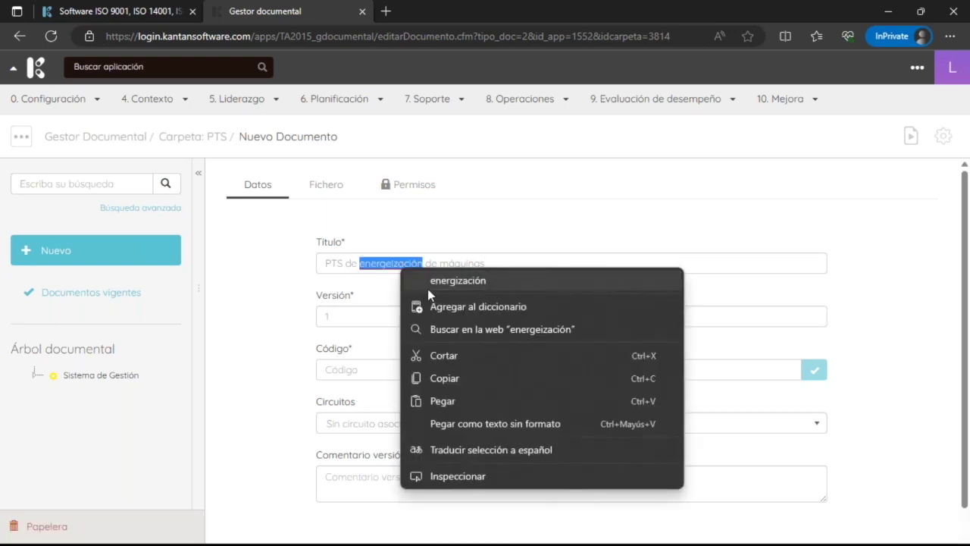
left_click(428, 282)
left_click(367, 319)
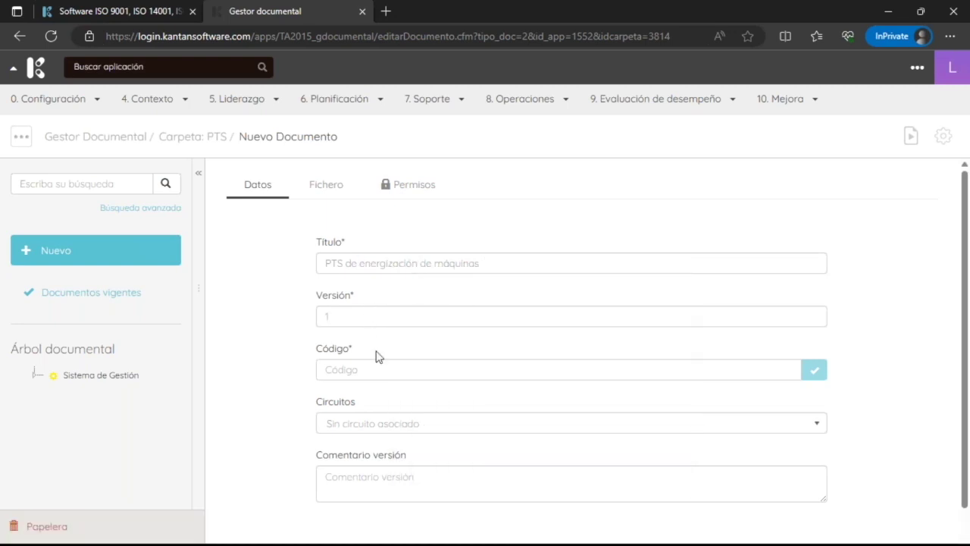
- Set the document's code to PTS-001 and associate it with the Gestión Documental circuit
left_click(379, 374)
type("PTS-001")
left_click(382, 421)
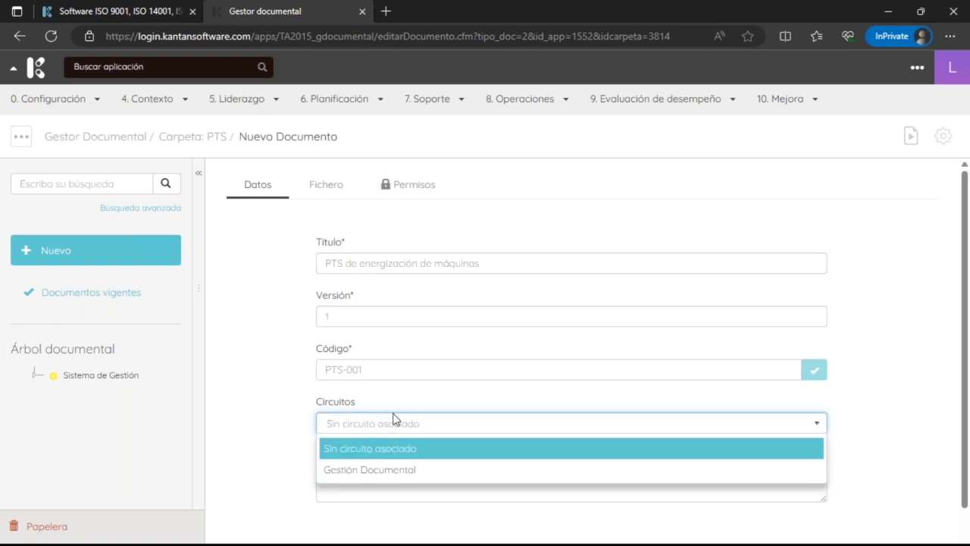
left_click(404, 472)
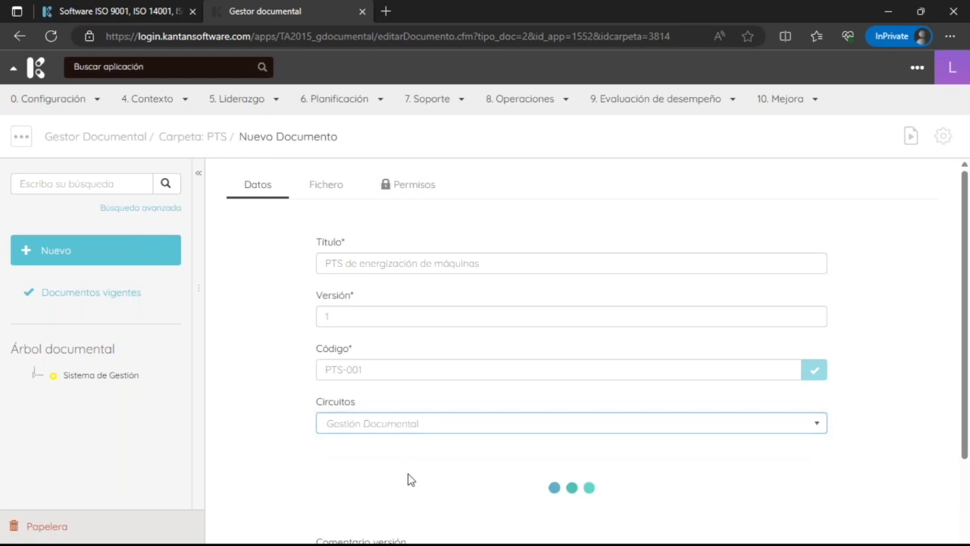
- Set the circuit's entity to Sede principal and its role to Elaborador de Documentos
scroll(808, 368, "down", 2)
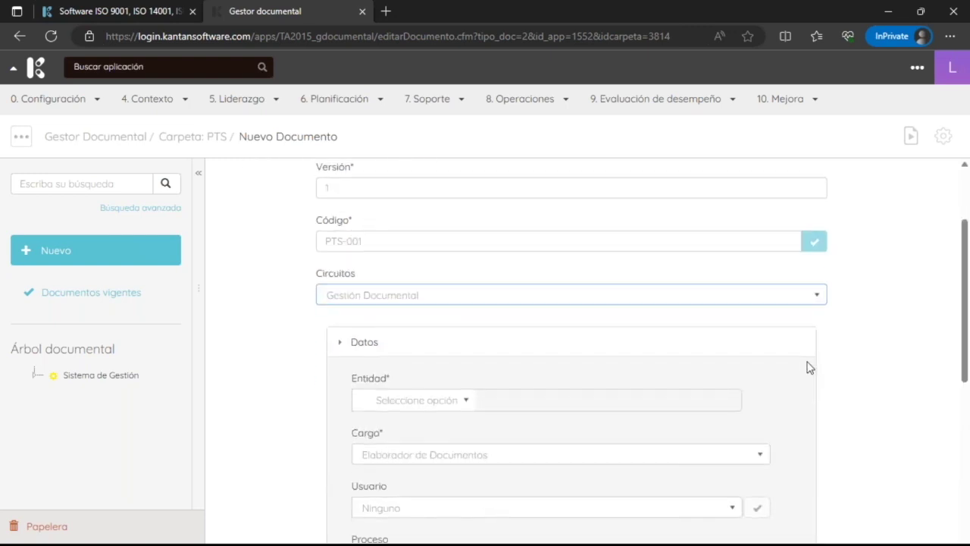
scroll(808, 369, "down", 2)
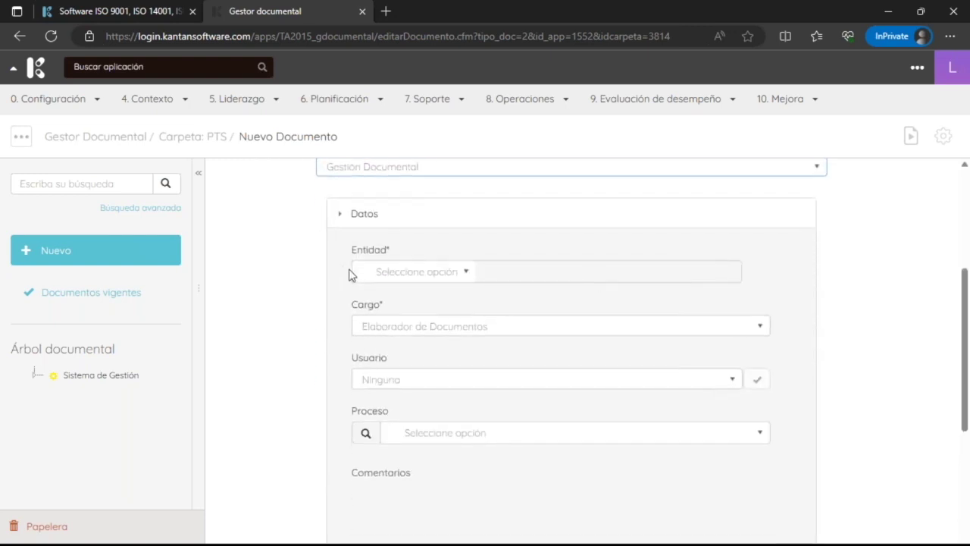
left_click(452, 271)
left_click(449, 340)
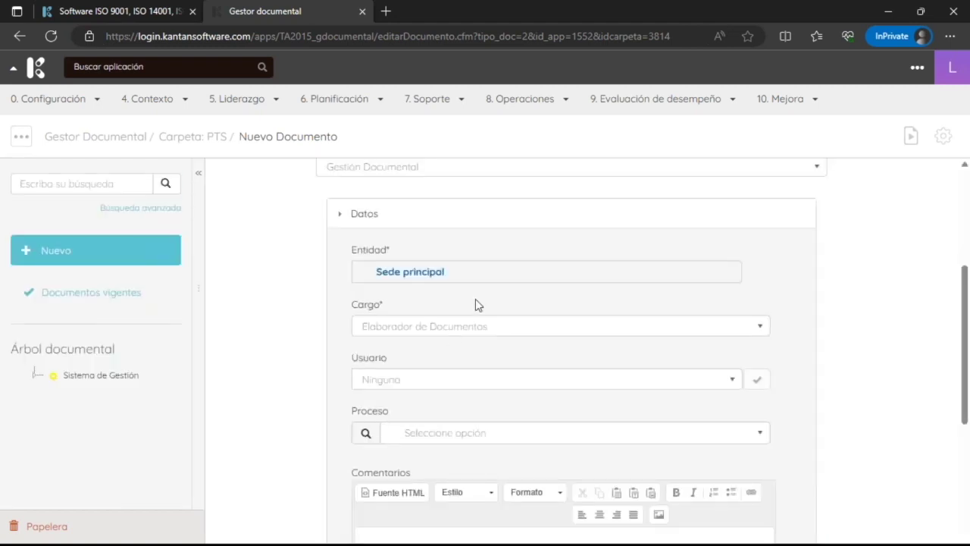
left_click(393, 334)
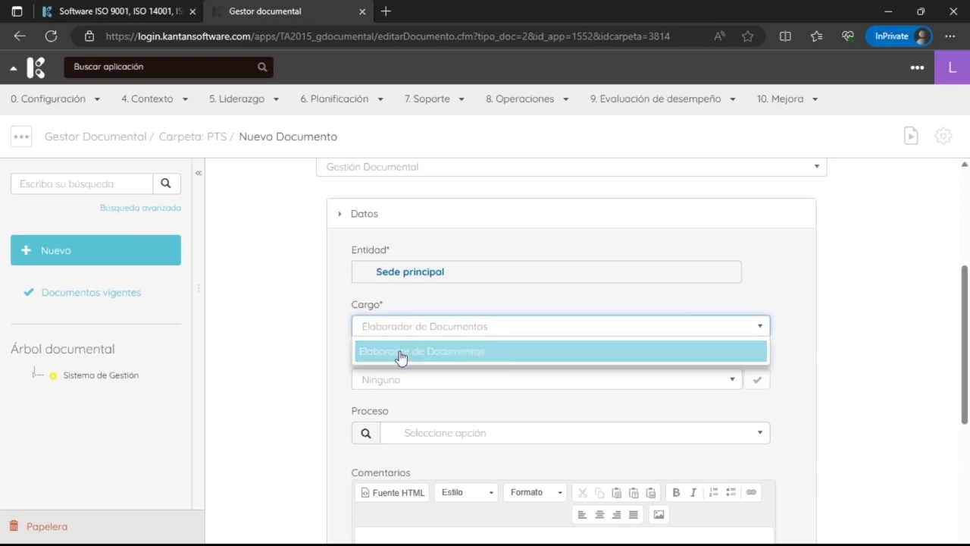
left_click(401, 354)
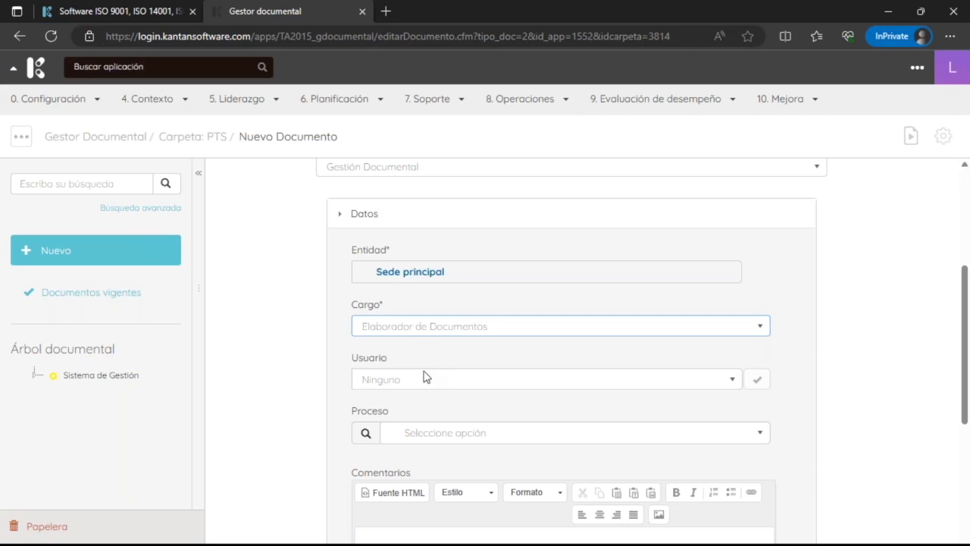
- Assign the responsible user for drafting the document and set the process to Ejecución del servicio
left_click(426, 379)
left_click(426, 403)
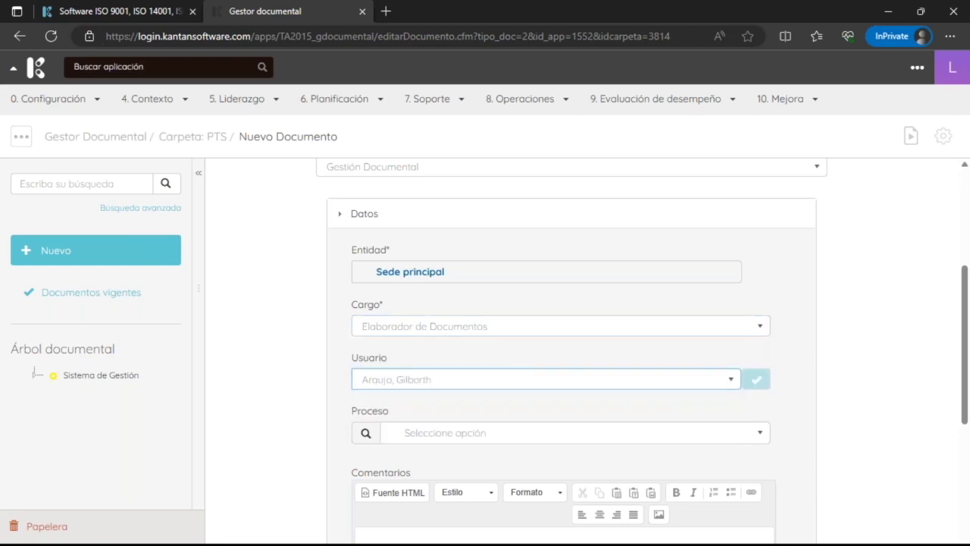
left_click(448, 433)
scroll(576, 427, "down", 3)
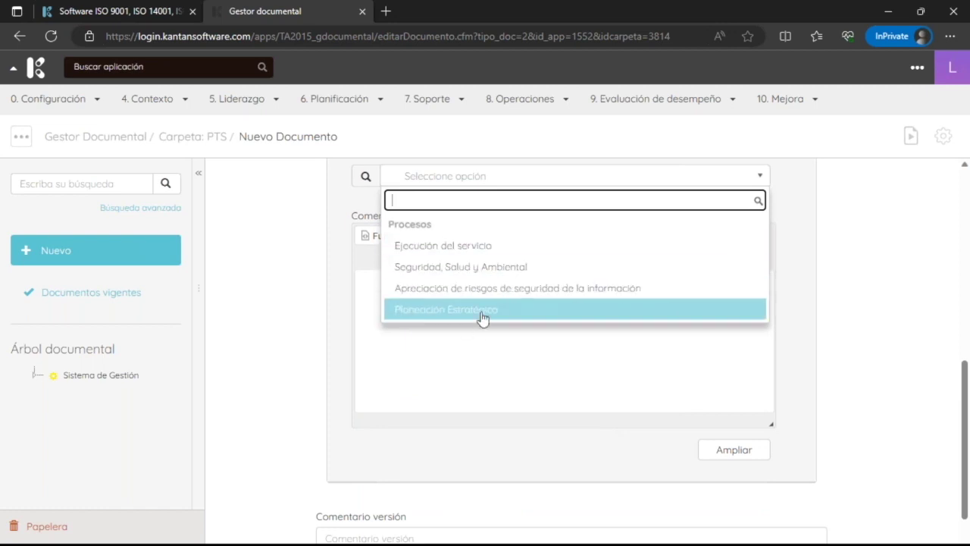
left_click(481, 246)
scroll(576, 397, "up", 2)
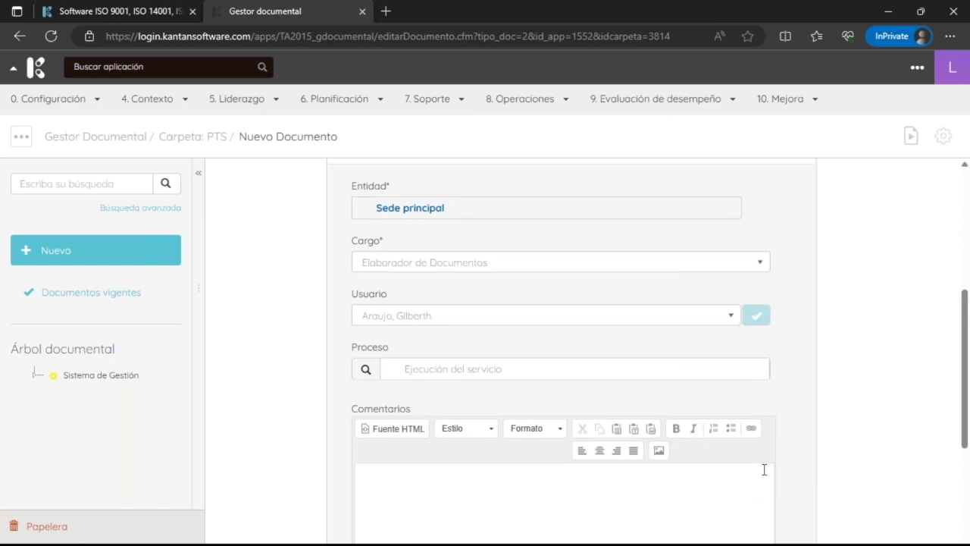
- Enter the circuit comment "PTS para mitifar el riesgos 4 del IPER 2023"
scroll(714, 447, "down", 2)
left_click(614, 396)
scroll(711, 427, "down", 2)
scroll(711, 427, "up", 2)
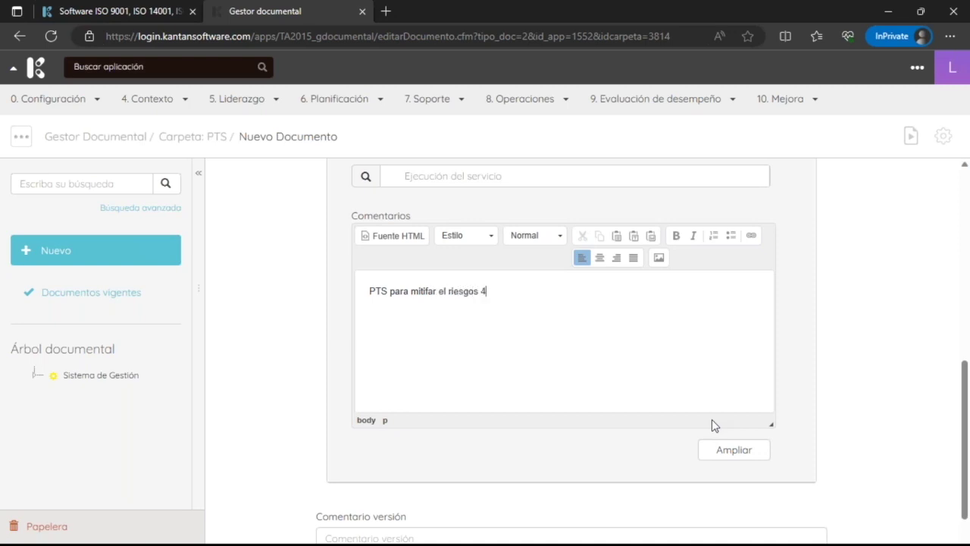
type("de")
type("l ISPO")
type("PER 202")
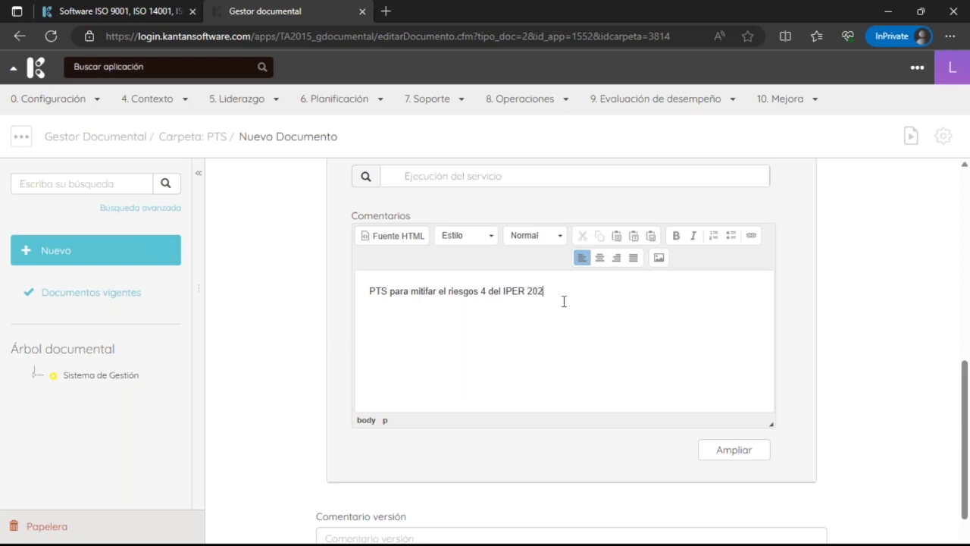
type("3")
- Enter "Primera emisión" as the version comment
scroll(667, 288, "down", 2)
left_click(565, 395)
type("Primera emisión")
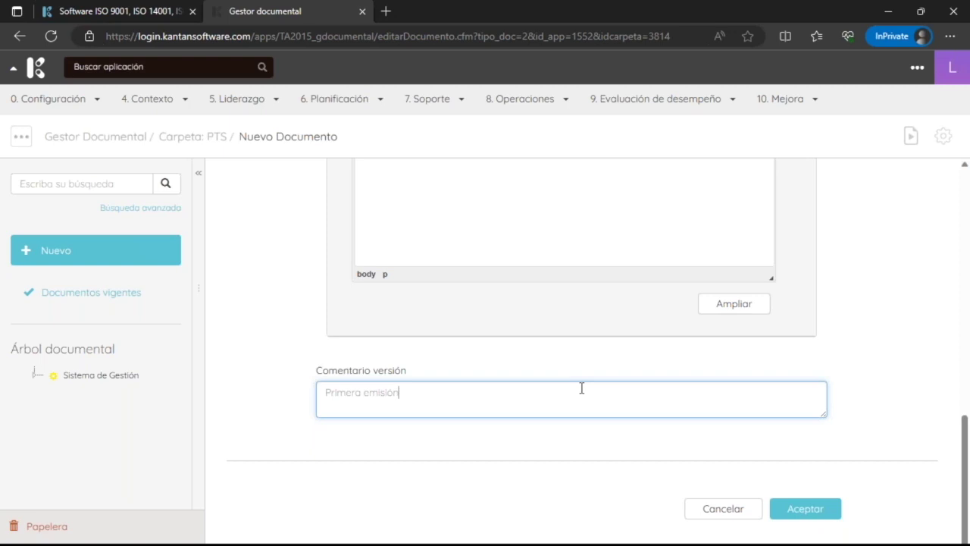
- Attach the file Guía del usuario V 2.0 from Descargas to the new document and save it
scroll(578, 387, "up", 15)
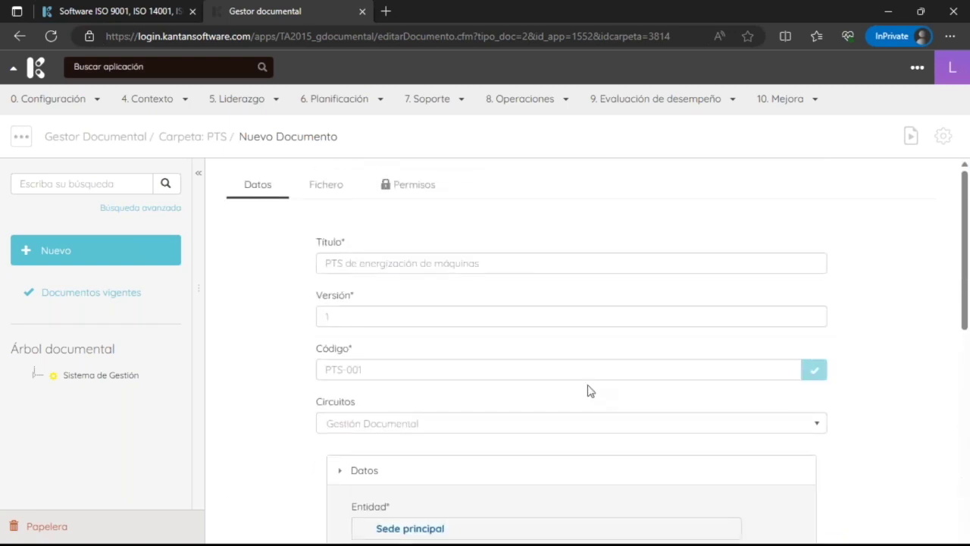
left_click(327, 185)
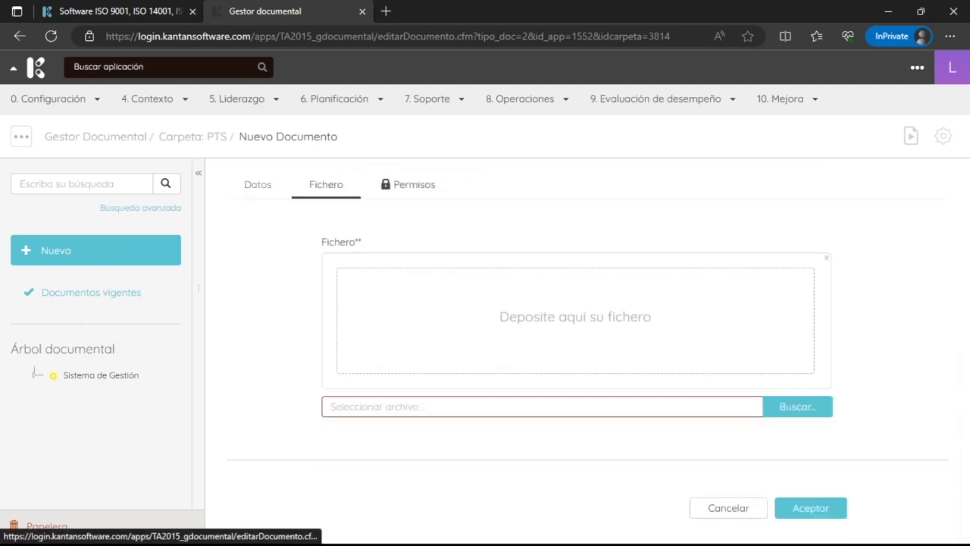
left_click(814, 413)
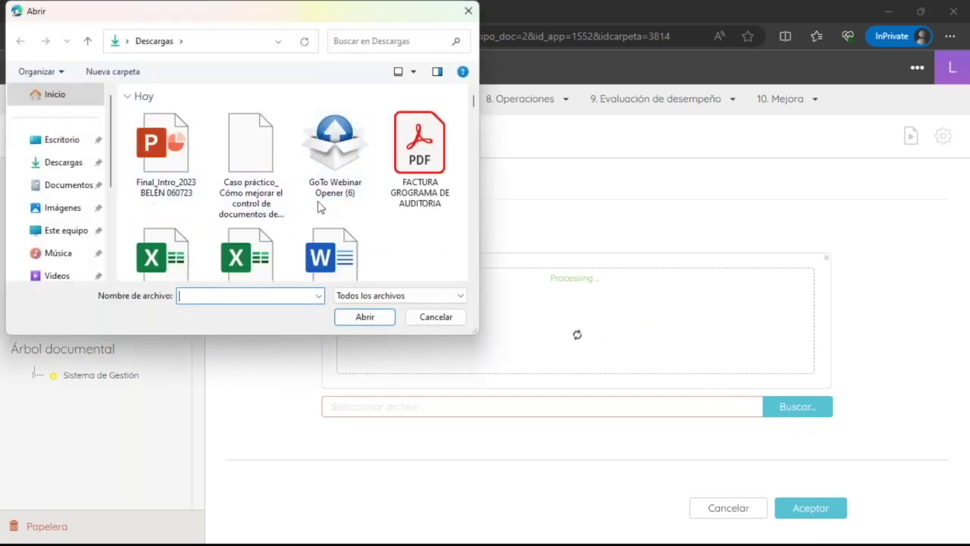
scroll(322, 219, "down", 2)
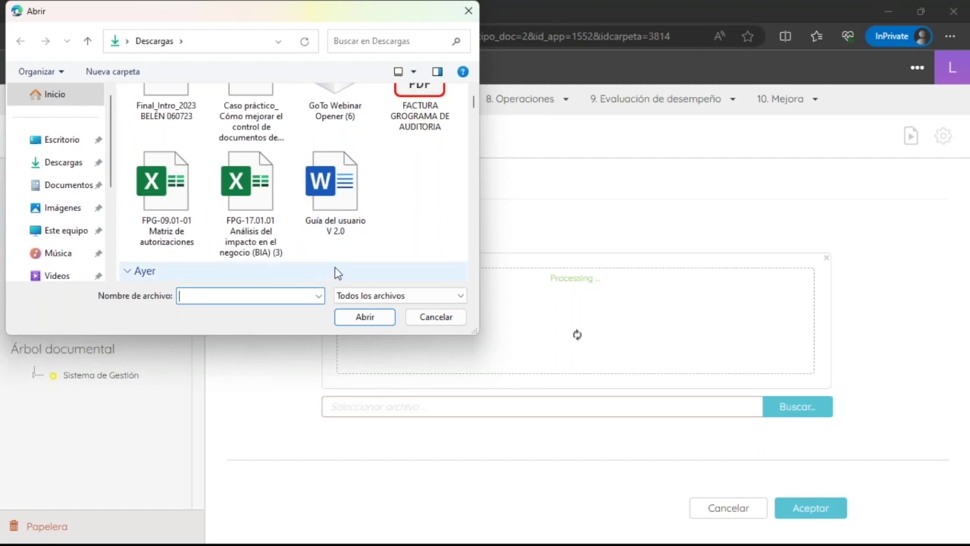
left_click(338, 226)
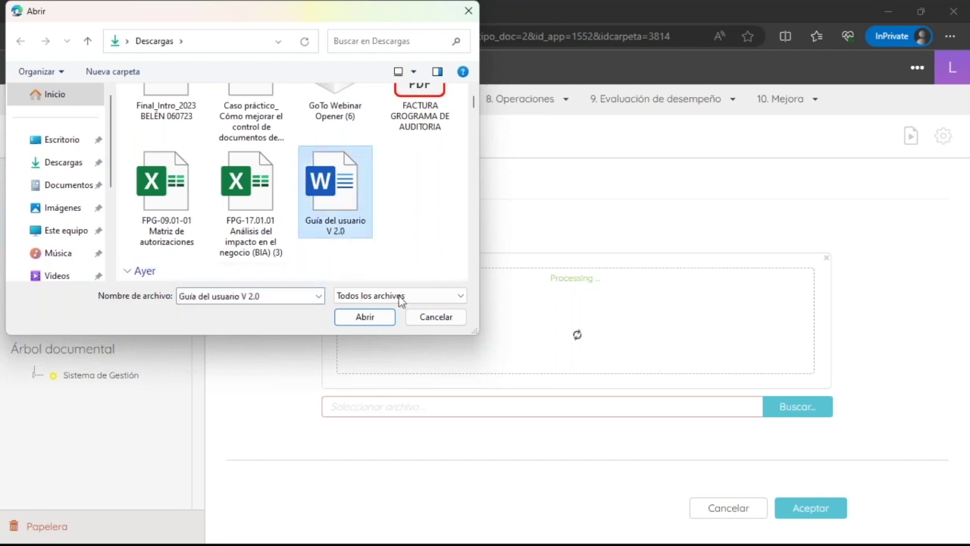
left_click(390, 317)
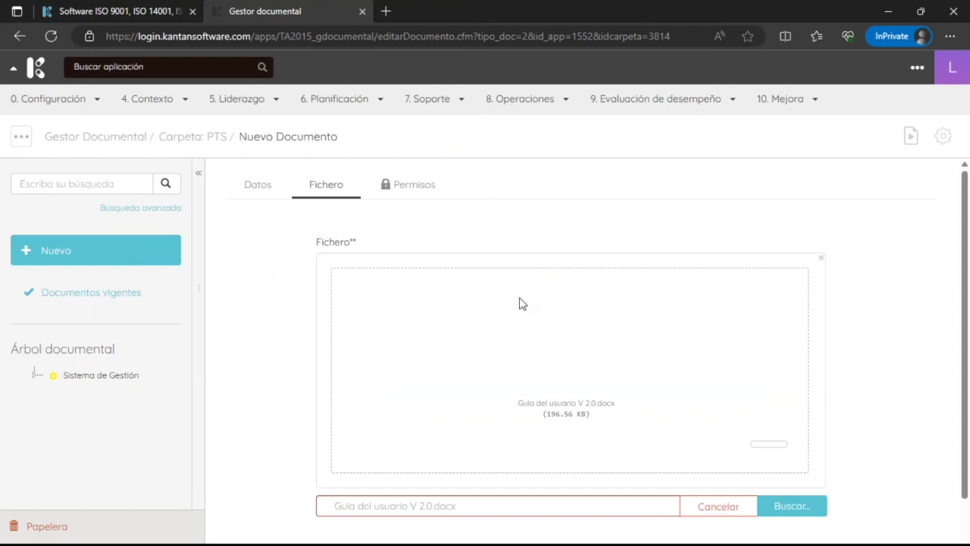
scroll(552, 337, "down", 2)
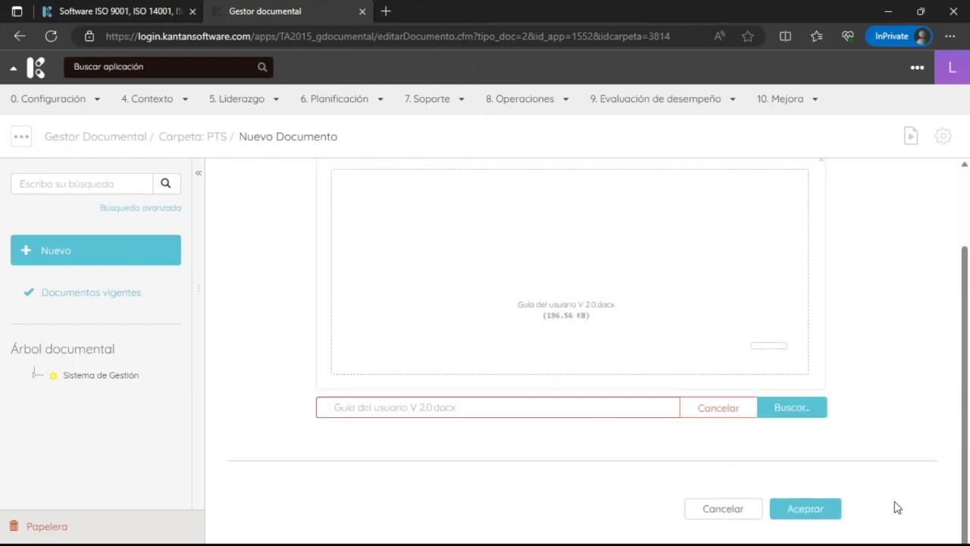
left_click(837, 513)
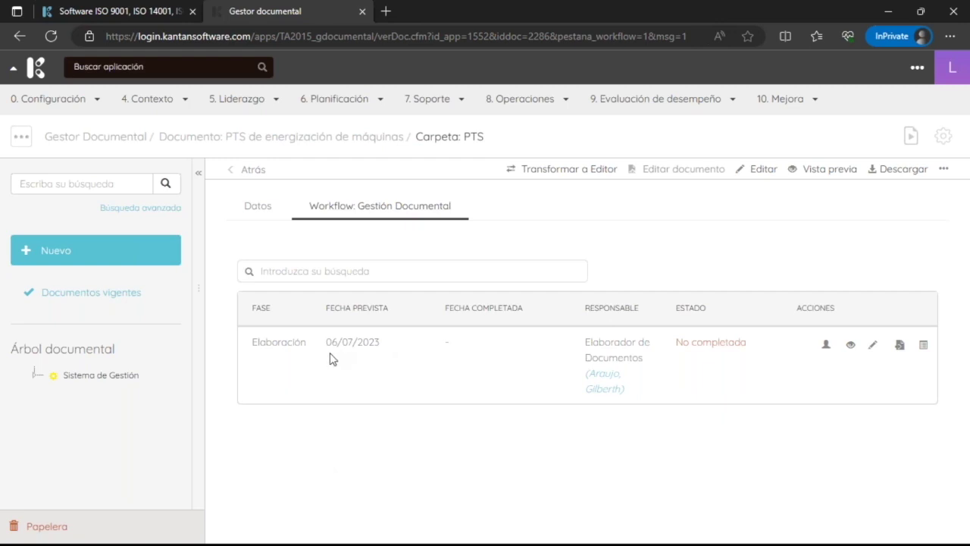
- Preview the document's Elaboración workflow phase, open it for editing and start completing it
double_click(353, 353)
left_click(497, 373)
left_click(849, 349)
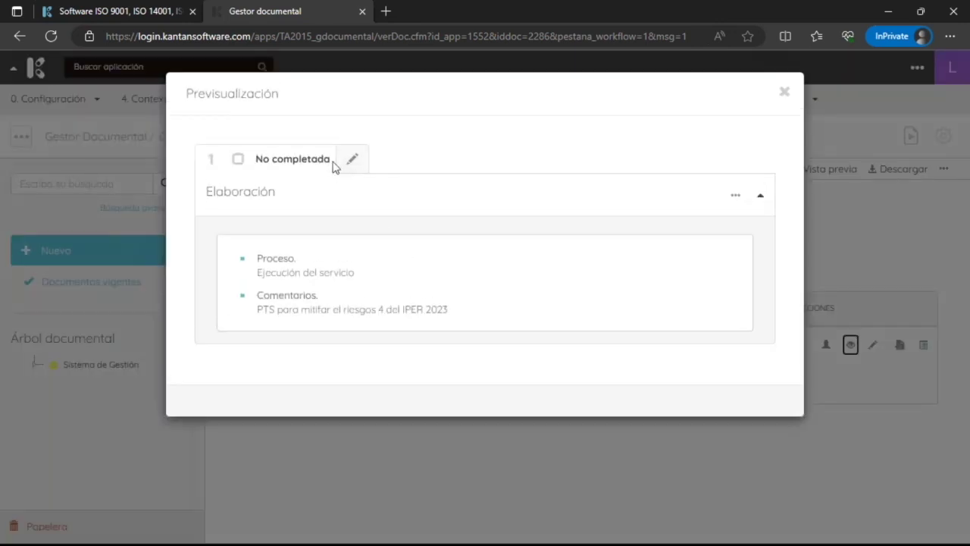
left_click(352, 162)
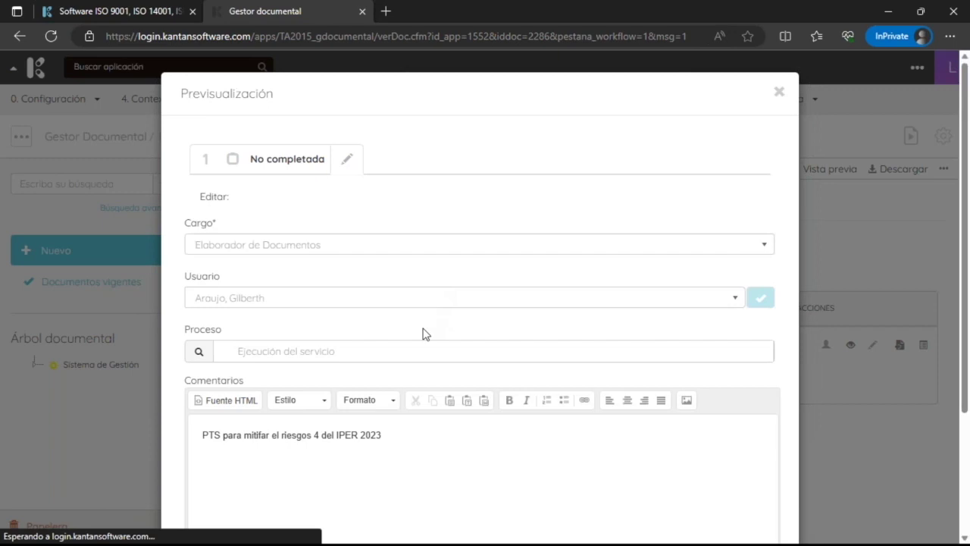
scroll(409, 303, "down", 3)
scroll(553, 349, "down", 1)
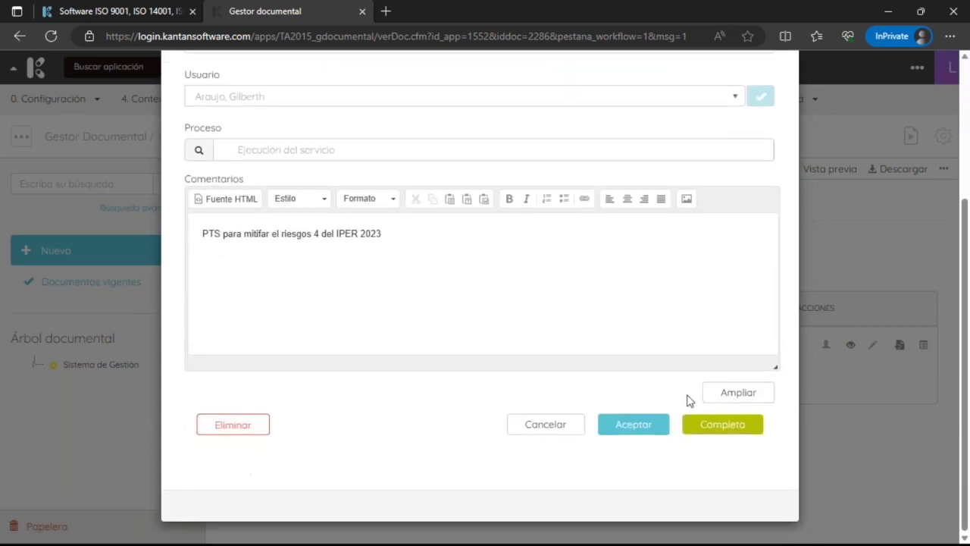
left_click(733, 426)
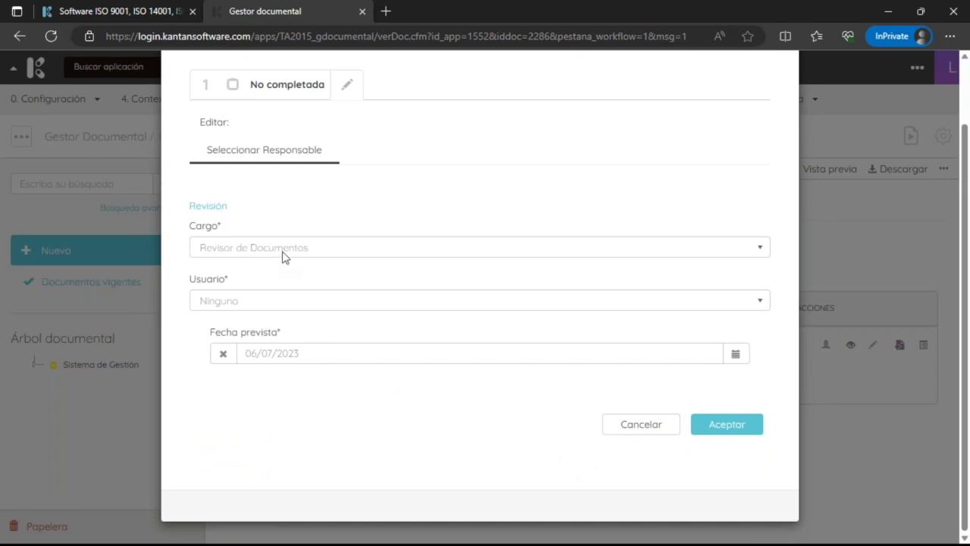
- Set the Revisión phase's role to Revisor de Documentos, choose its responsible user and set the planned date to 13/07/2023
left_click(281, 252)
left_click(275, 272)
left_click(276, 301)
left_click(277, 328)
left_click(733, 354)
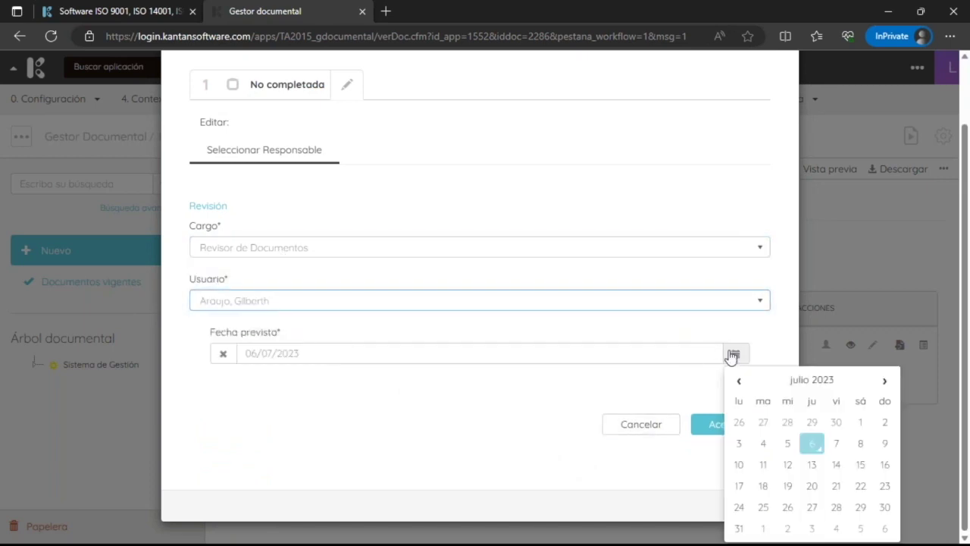
left_click(812, 463)
- Try to submit the reviewer assignment with an e-mail notice for the following action, and close the phase preview
left_click(739, 428)
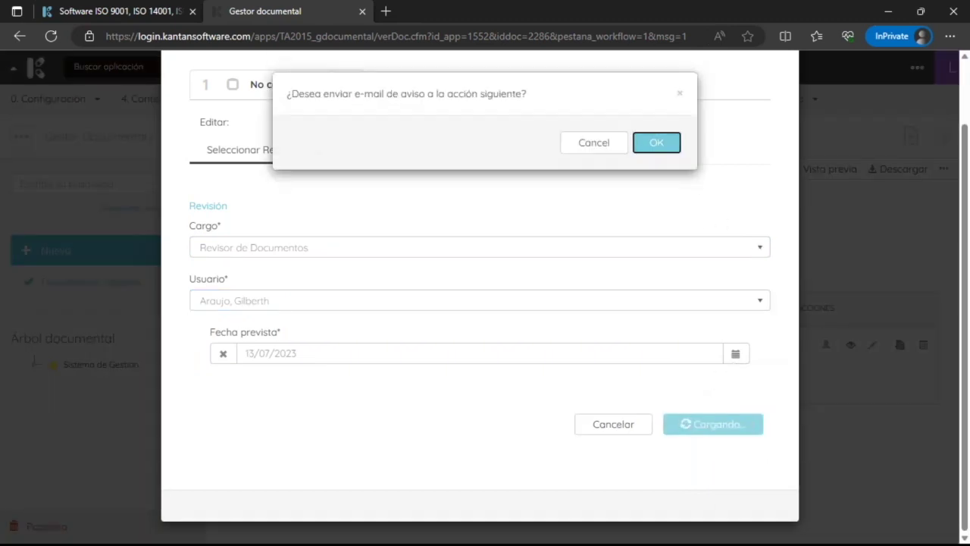
left_click(657, 142)
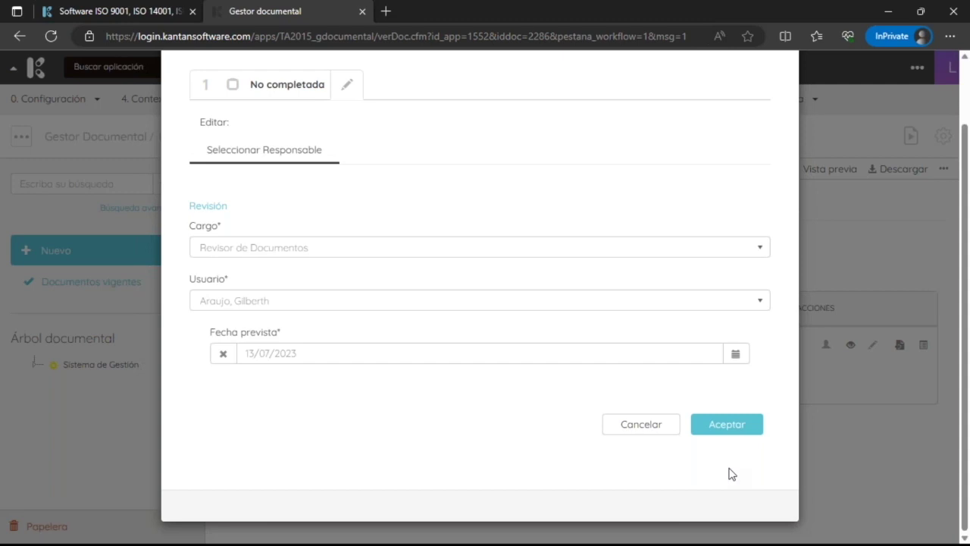
left_click(656, 434)
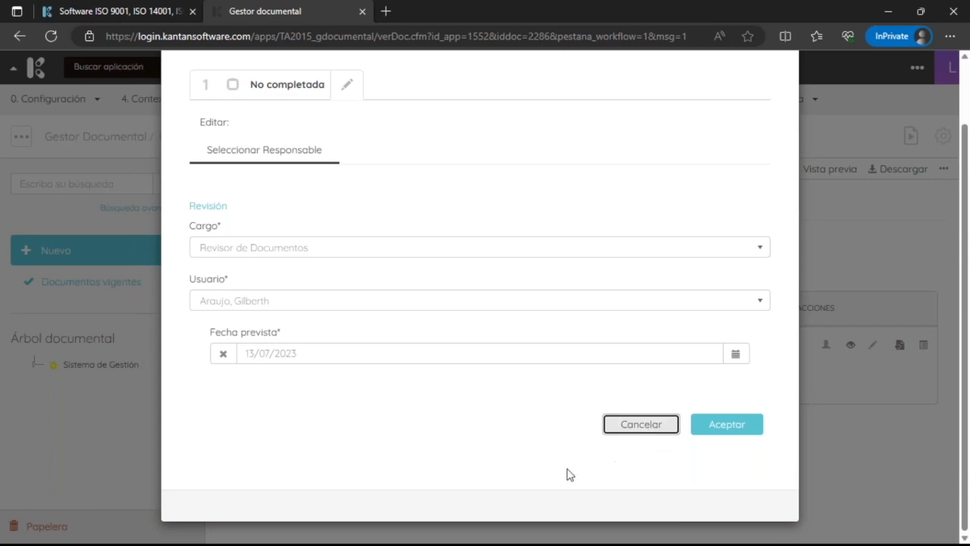
left_click(830, 447)
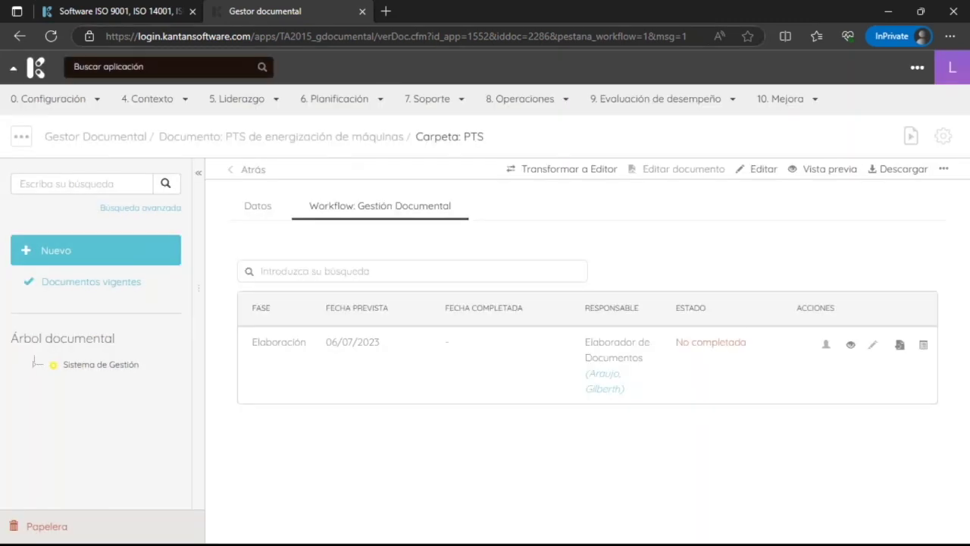
- Reload the document's workflow page and check the planned date of the Revisión phase
key("ctrl+l")
key("Return")
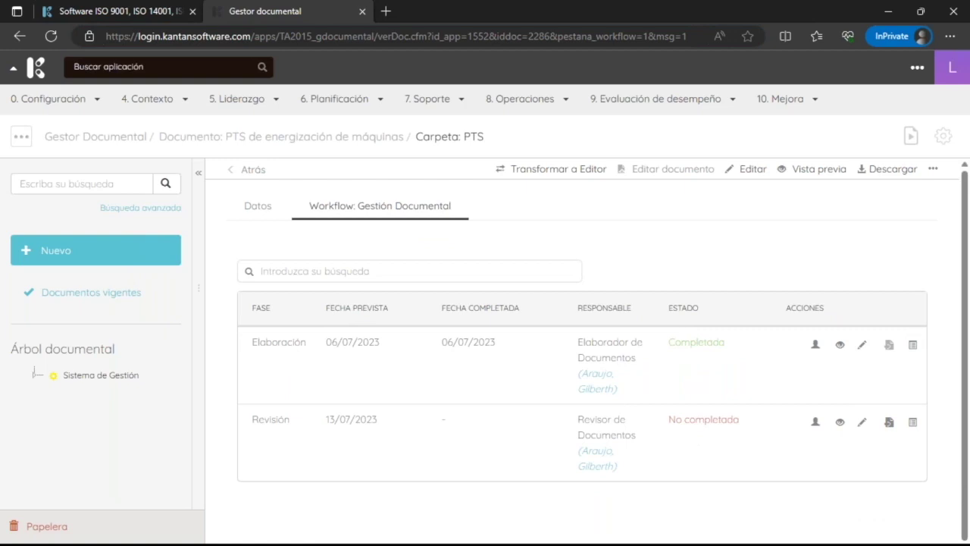
left_click_drag(327, 420, 393, 423)
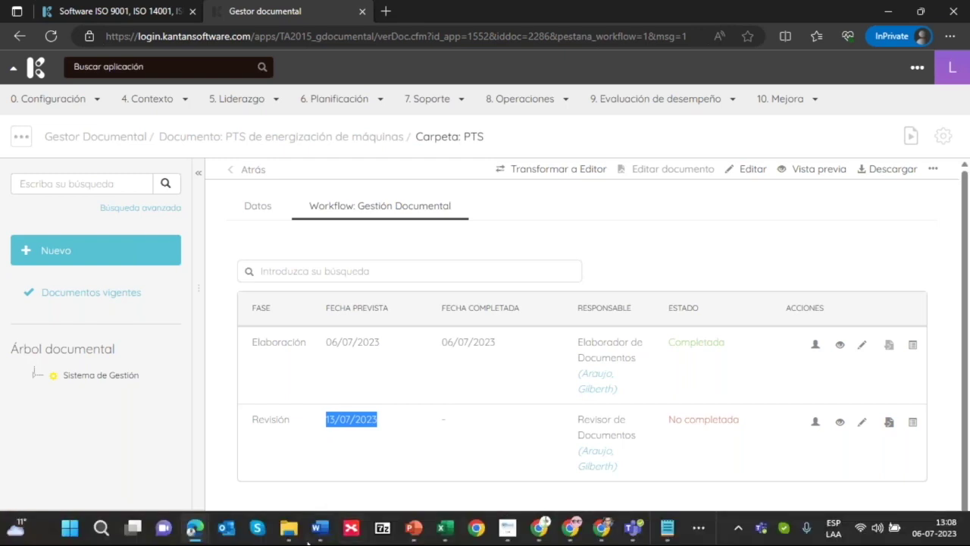
- Switch to the Outlook inbox to check for the workflow notice, and return to the document manager
mouse_move(198, 533)
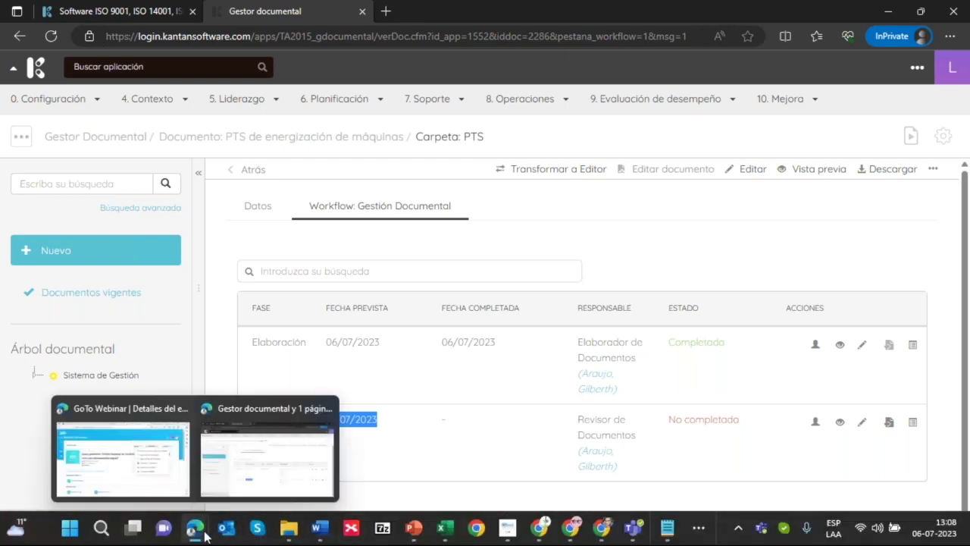
left_click(121, 440)
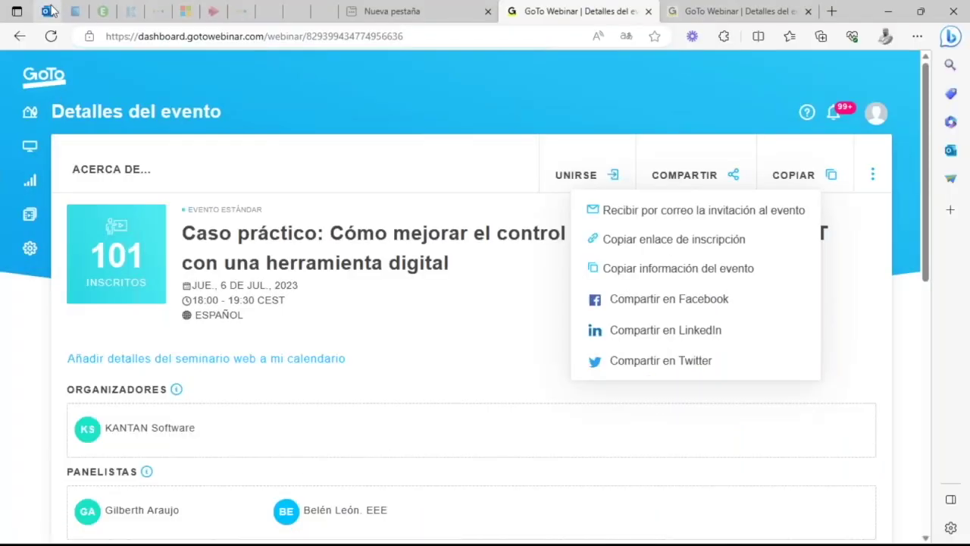
left_click(47, 10)
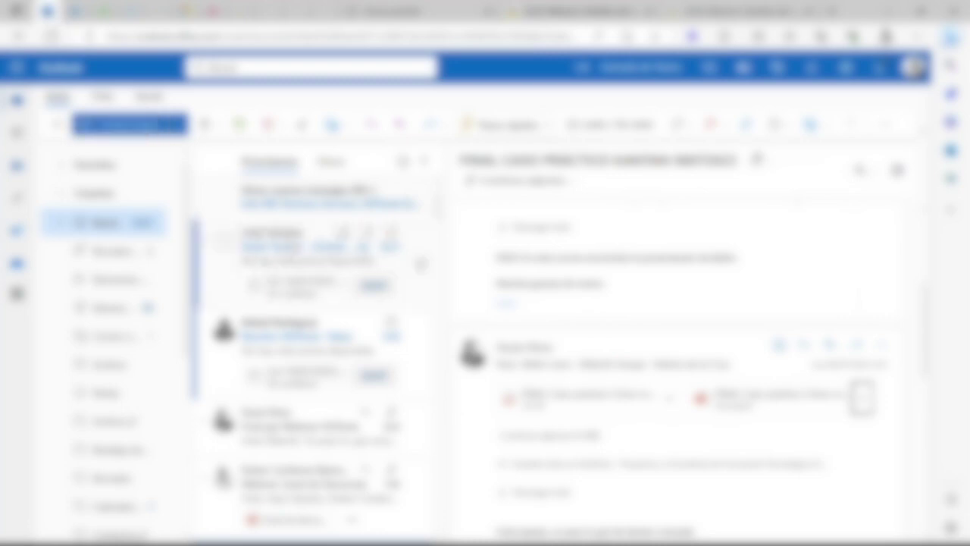
mouse_move(421, 540)
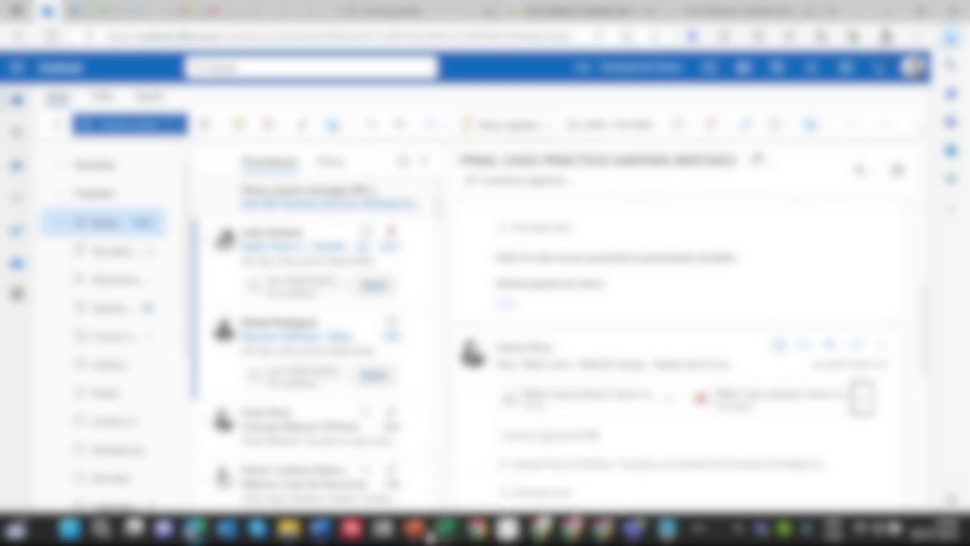
mouse_move(434, 534)
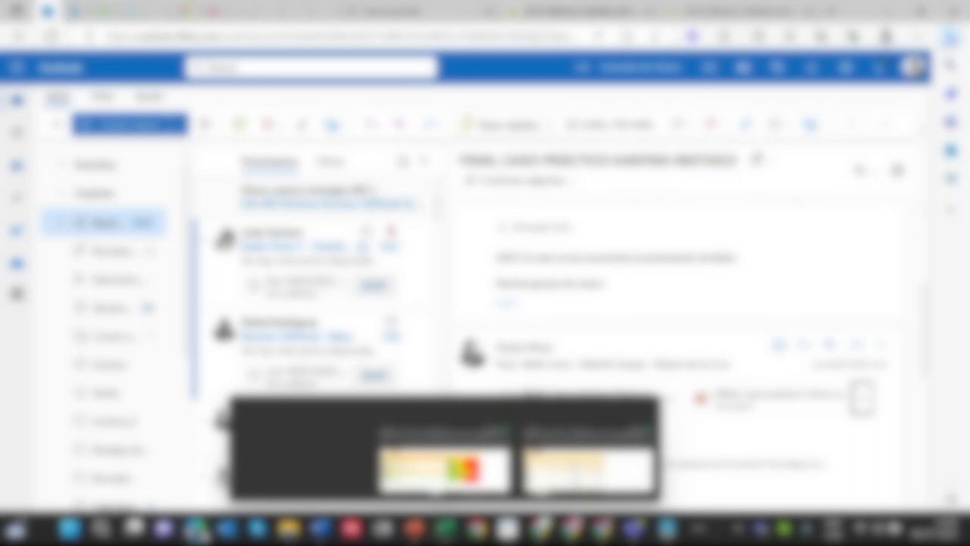
left_click(233, 477)
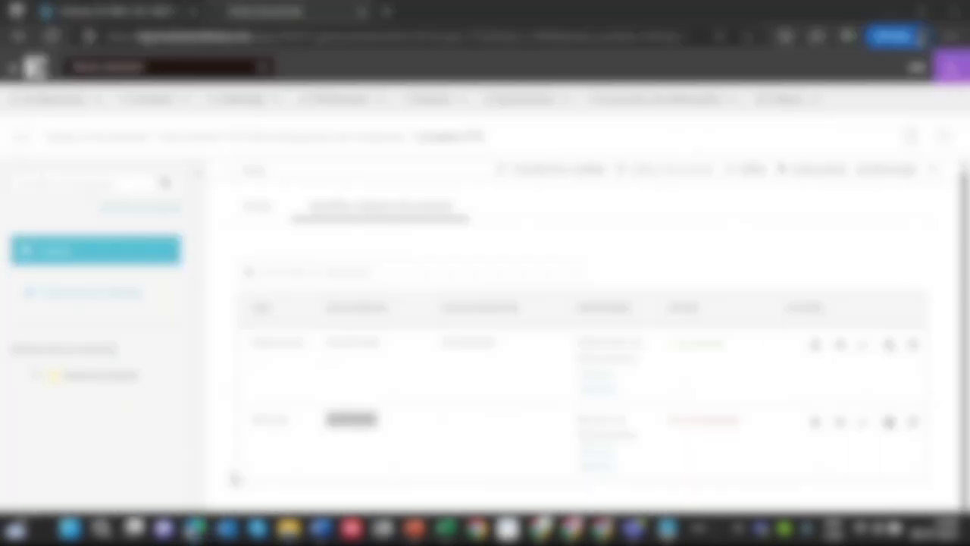
- Preview the Revisión phase, look at its editing form, and close the preview without changes
scroll(629, 429, "down", 1)
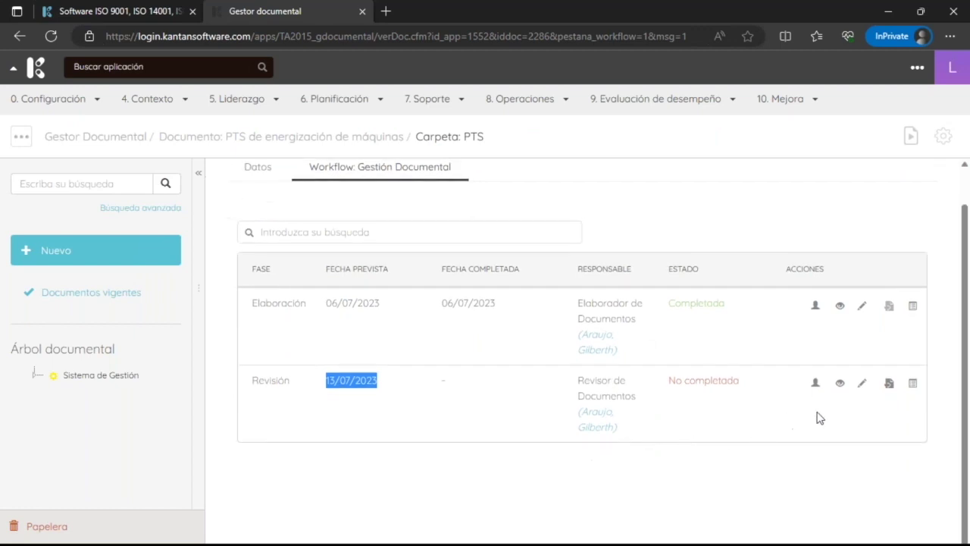
left_click(840, 384)
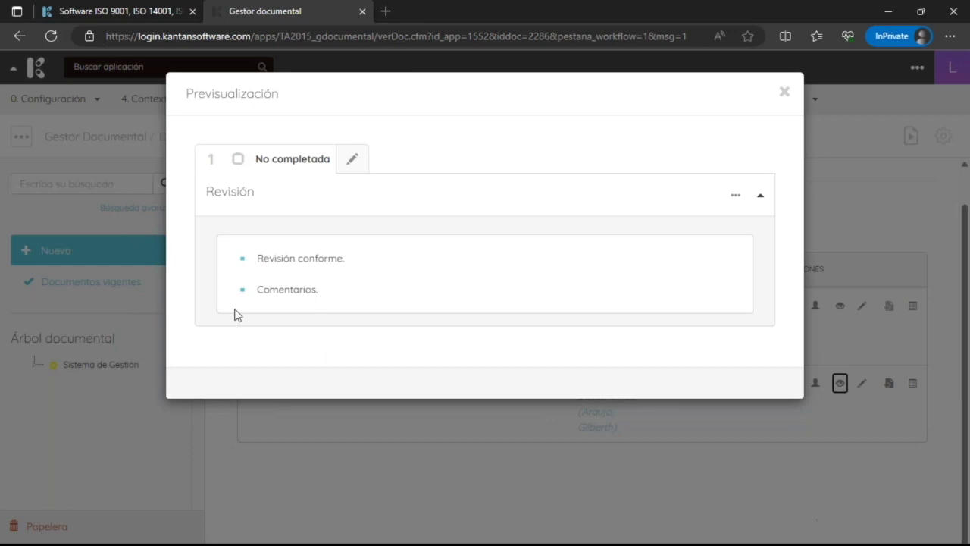
left_click(352, 158)
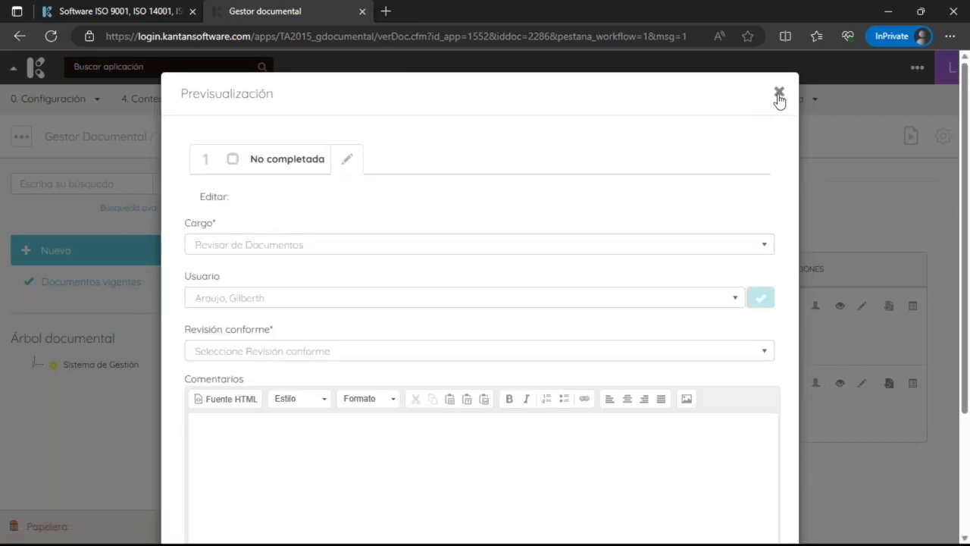
left_click(778, 94)
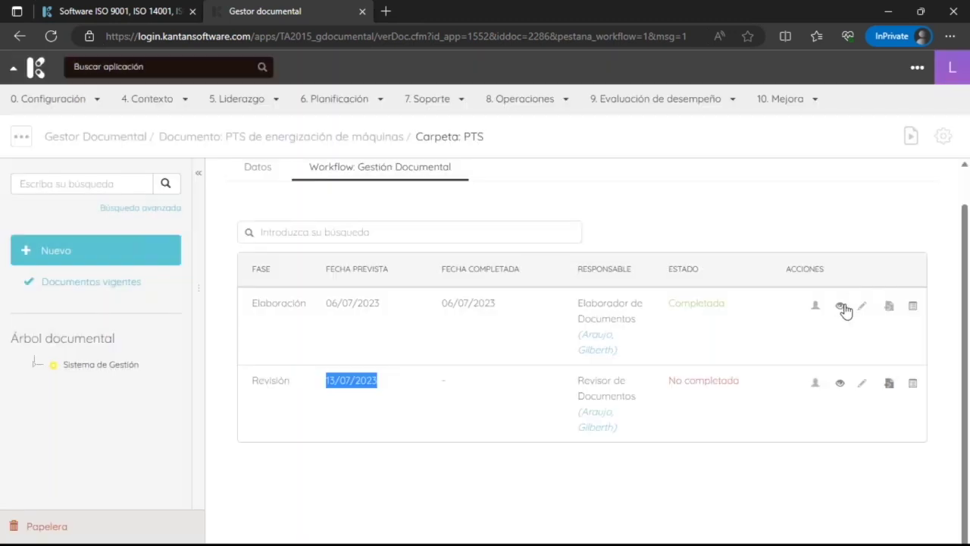
- Download the Elaboración phase's document, view it in Word, and close it
left_click(913, 306)
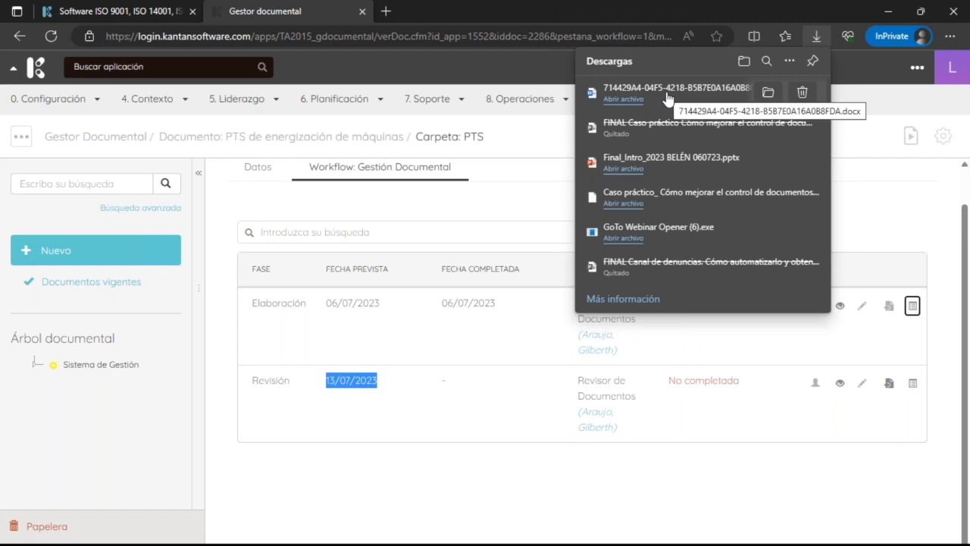
left_click(667, 98)
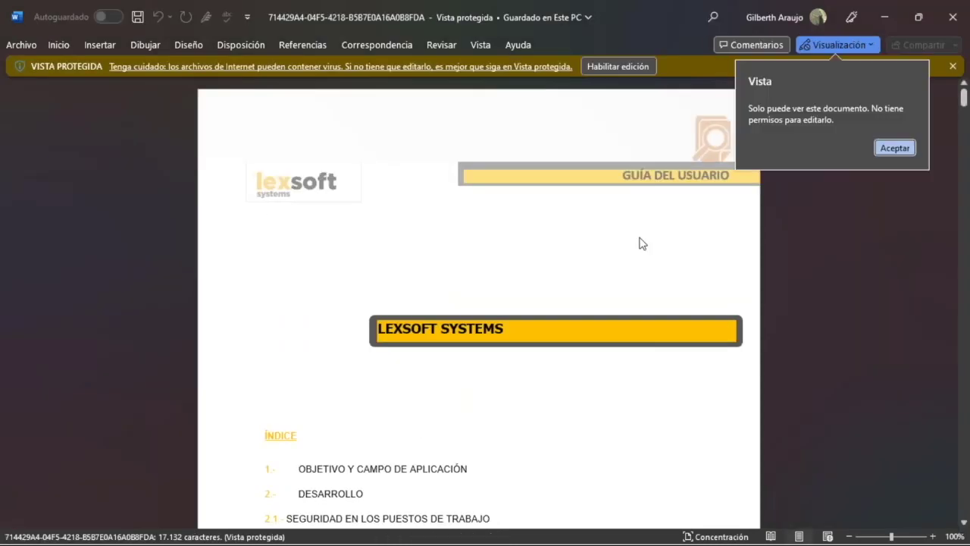
left_click(890, 150)
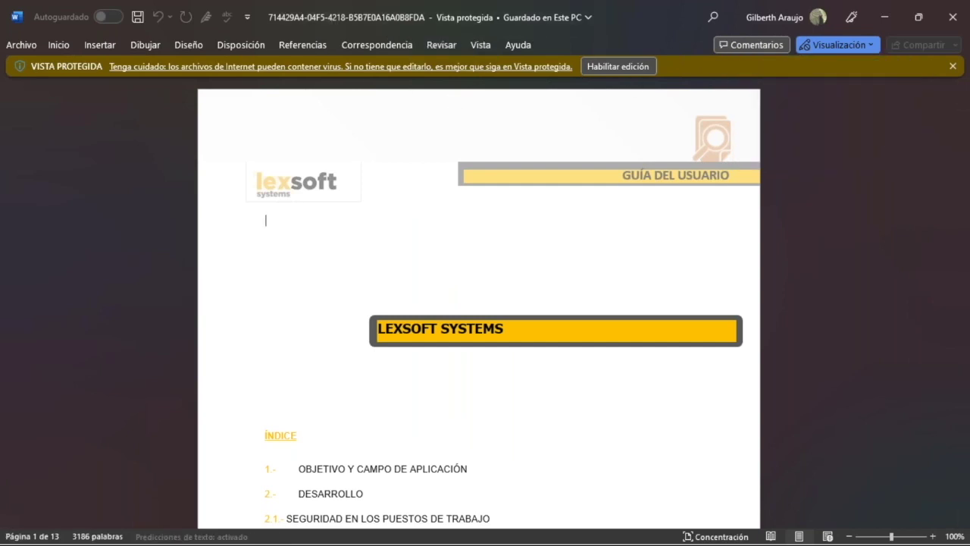
left_click(946, 20)
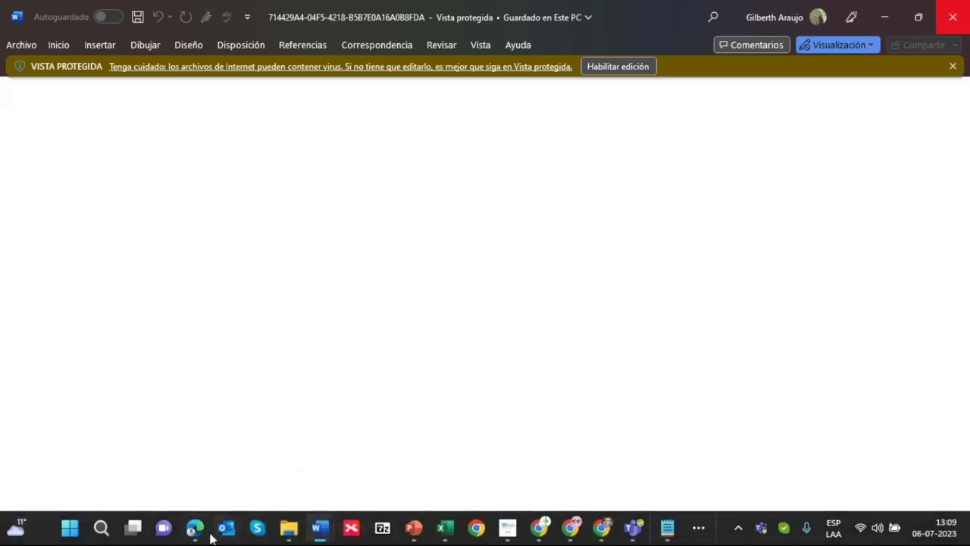
- Look at the Outlook inbox again and switch back to the document's workflow in the document manager
mouse_move(203, 536)
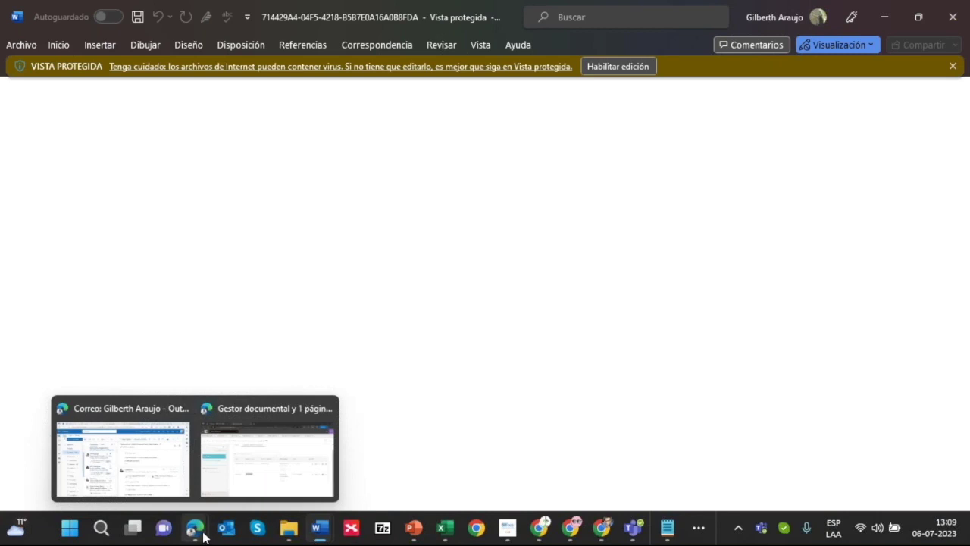
left_click(147, 444)
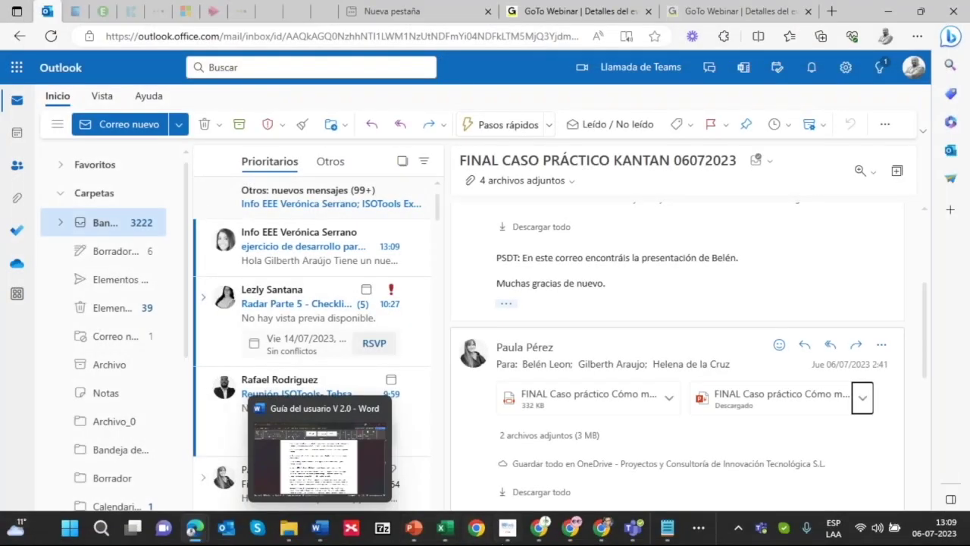
mouse_move(496, 536)
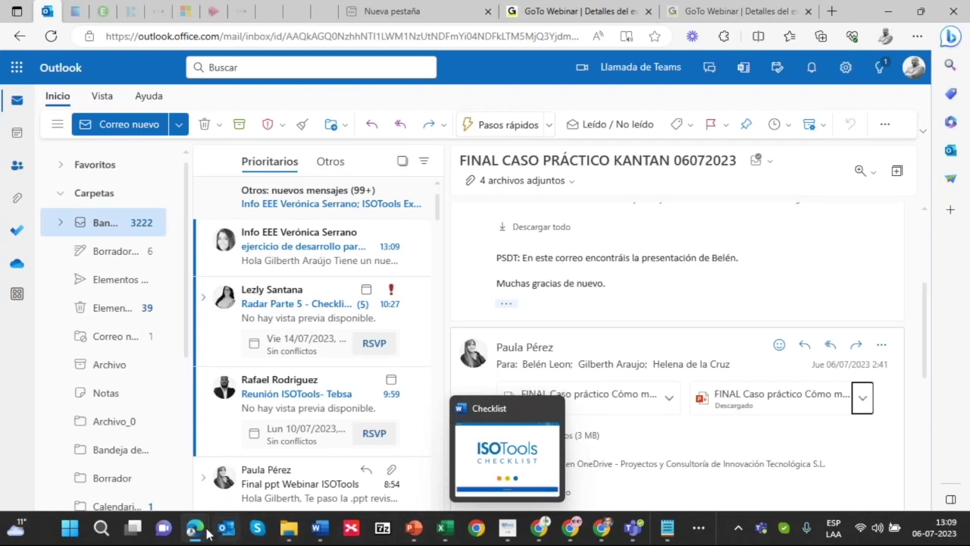
mouse_move(199, 535)
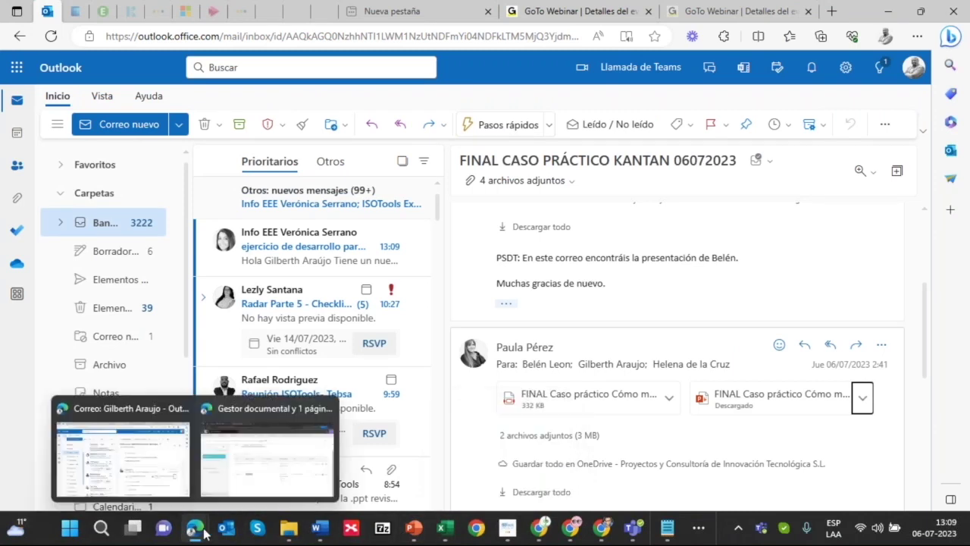
left_click(268, 476)
left_click(628, 448)
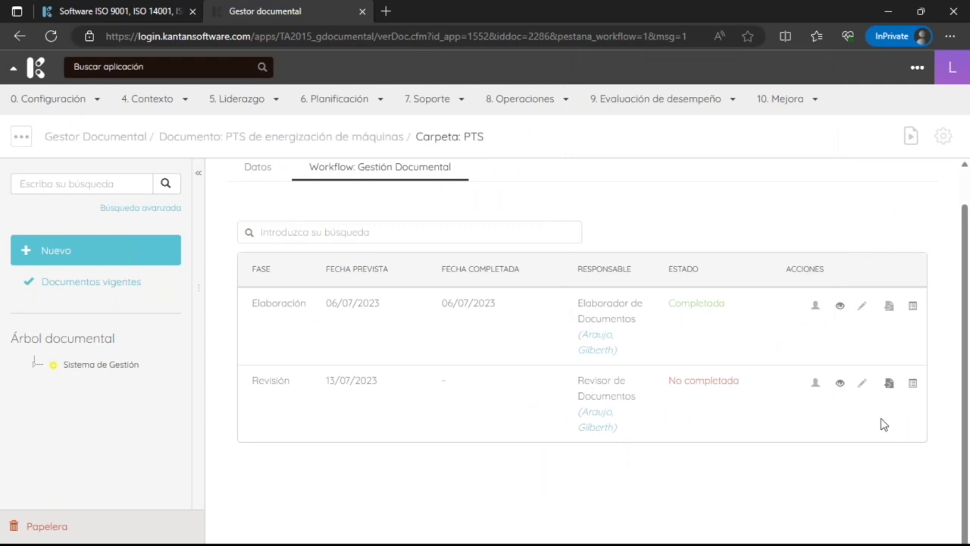
- Open the Revisión phase for editing, keep the role Revisor de Documentos, set Revisión conforme to Sí, and complete the phase
left_click(840, 382)
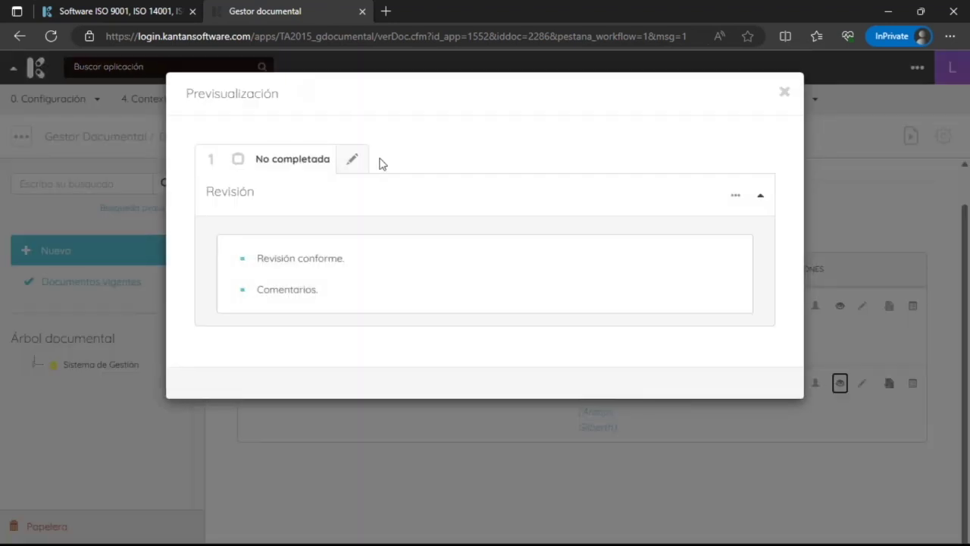
left_click(351, 158)
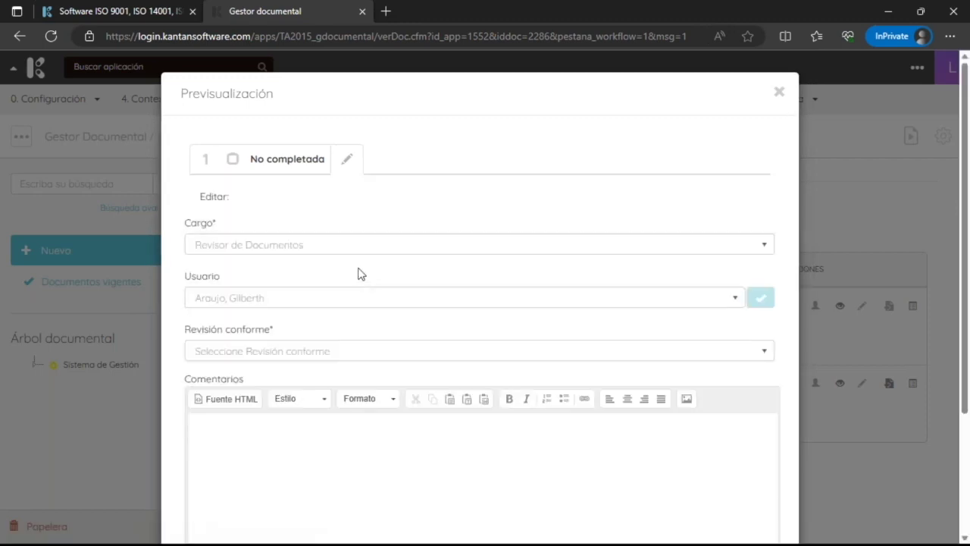
left_click(354, 245)
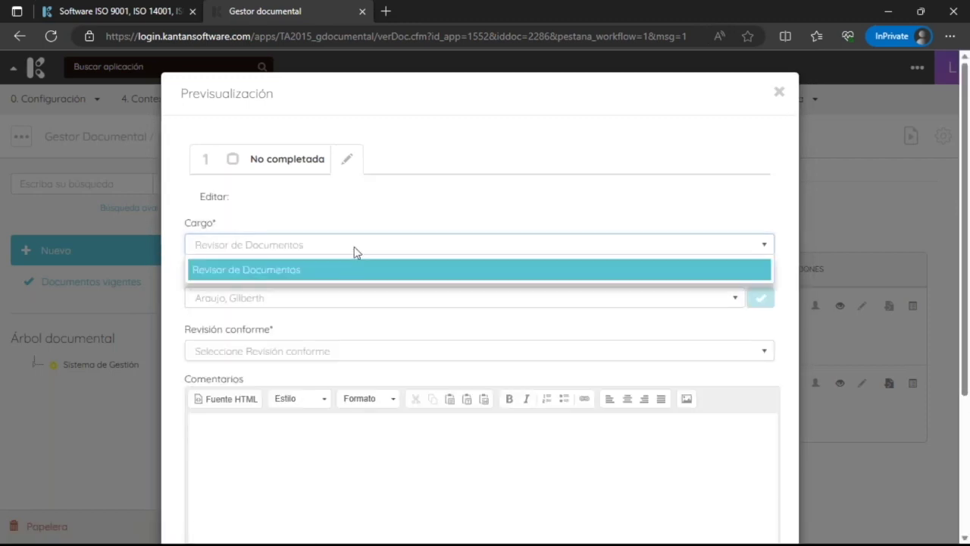
left_click(338, 277)
left_click(322, 304)
left_click(314, 328)
left_click(324, 353)
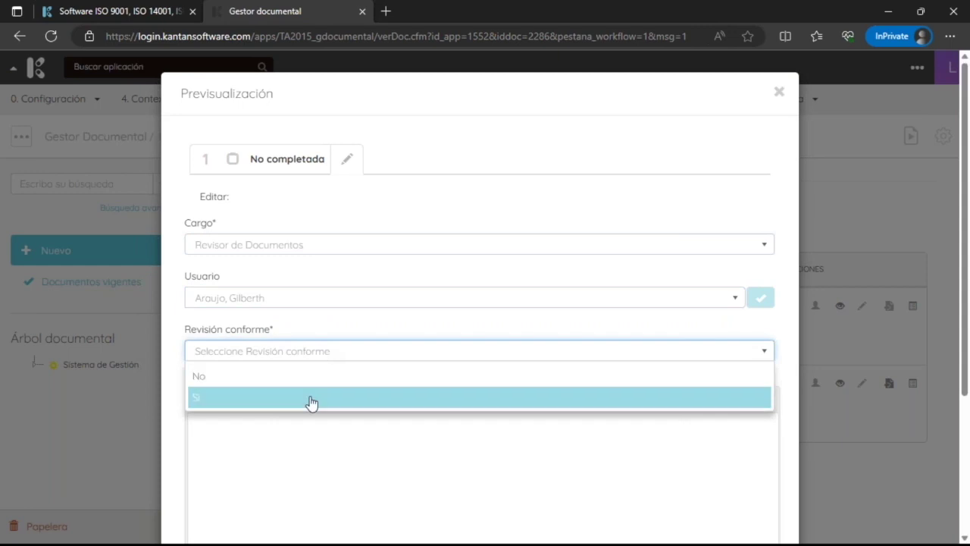
left_click(311, 403)
left_click(312, 450)
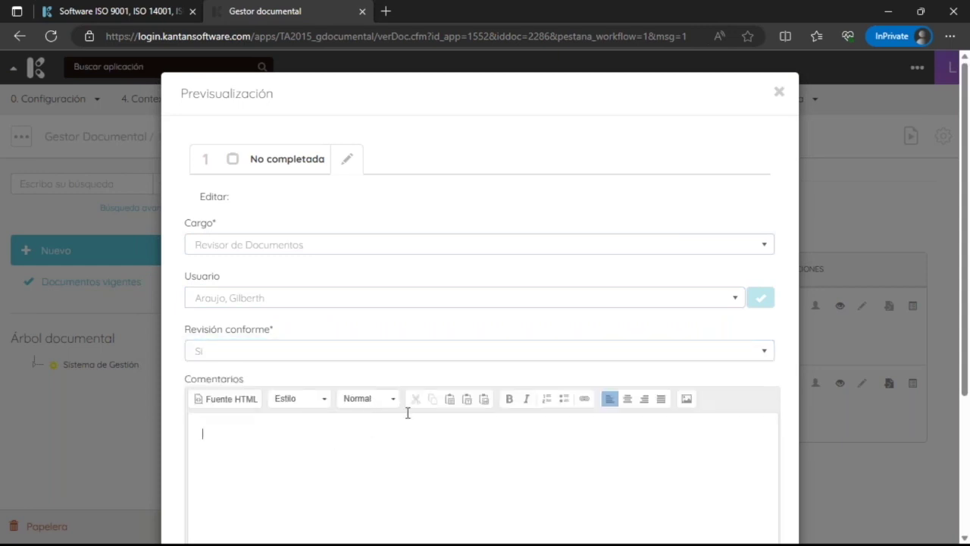
scroll(429, 313, "down", 3)
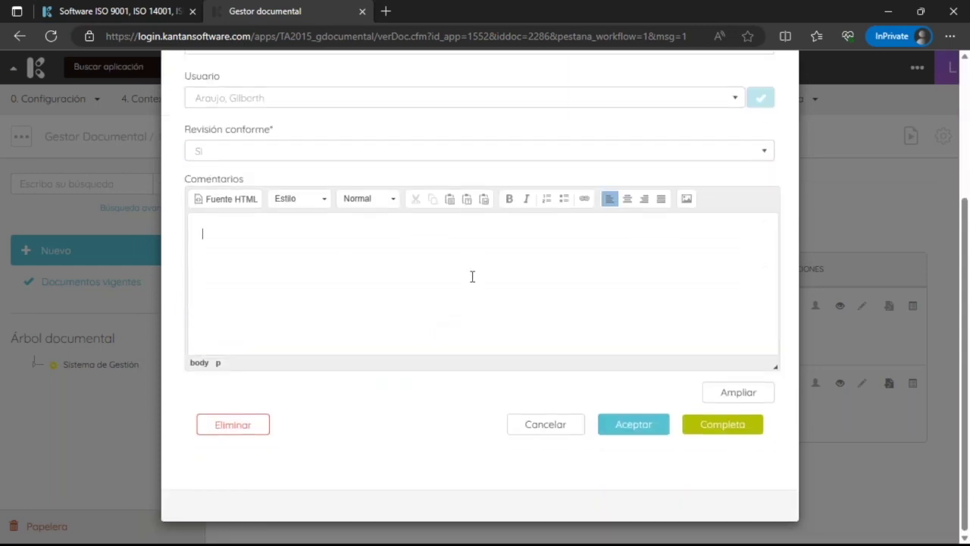
left_click(758, 438)
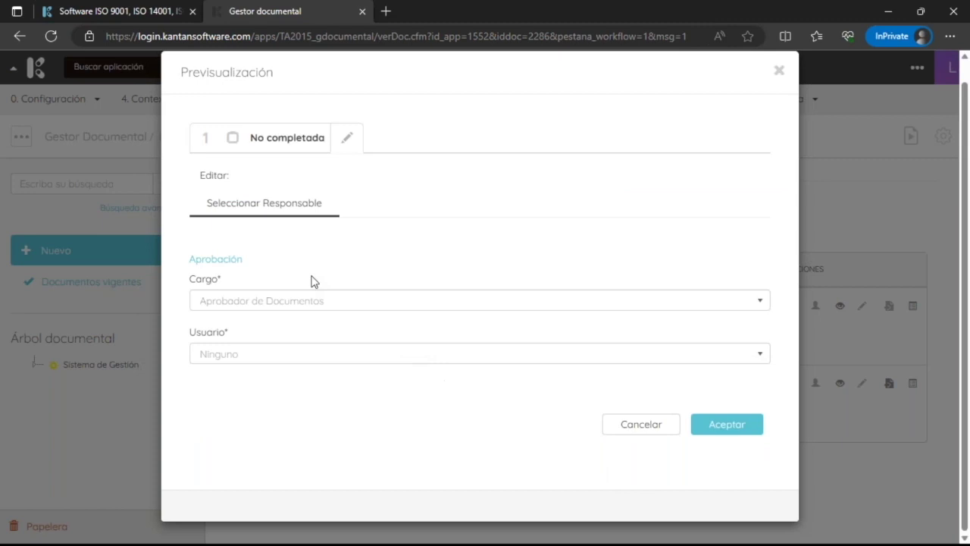
- Assign the Aprobación phase to Aprobador de Documentos and its responsible user, send the e-mail notice for the following action, and close the preview
left_click(301, 300)
left_click(305, 329)
left_click(301, 353)
left_click(304, 378)
left_click(711, 424)
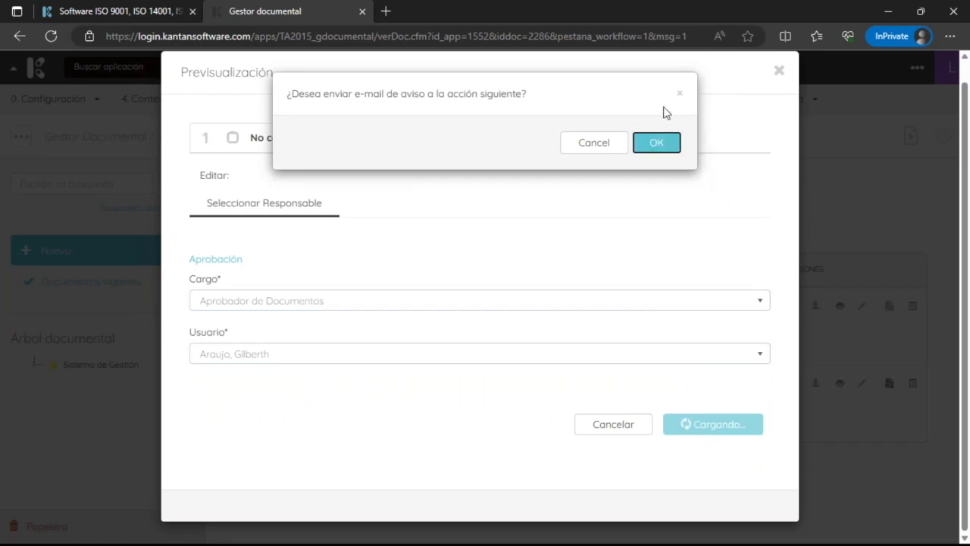
left_click(657, 142)
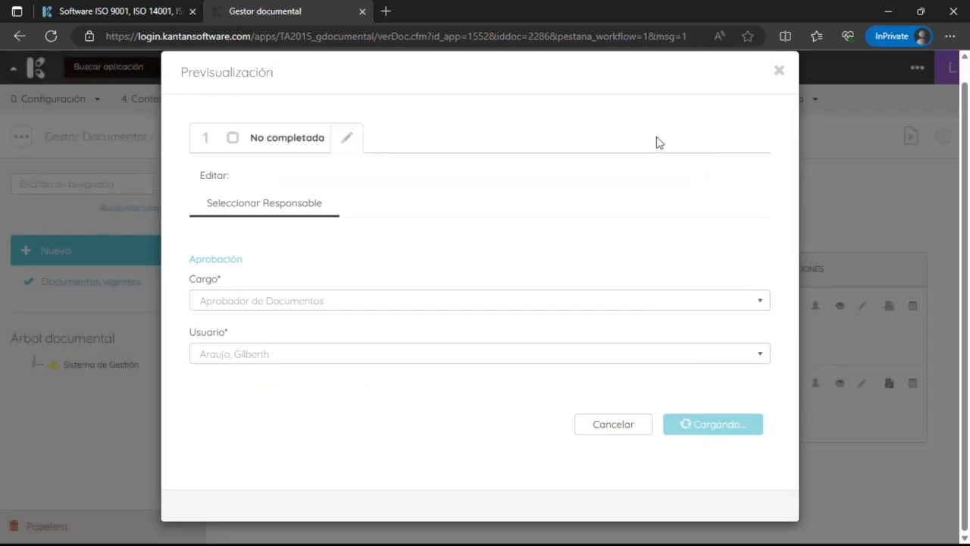
left_click(779, 71)
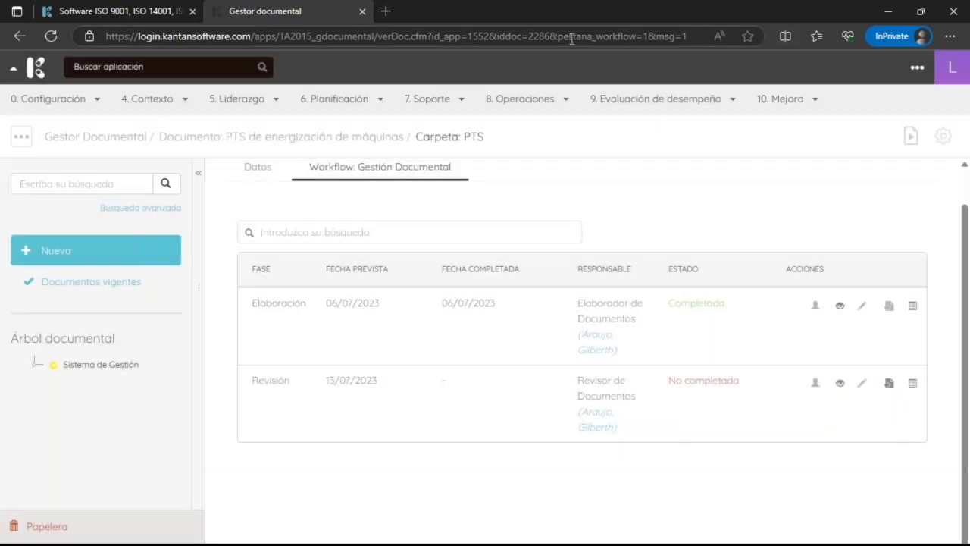
- Reload the workflow page and compare the Revisión phase's planned date with its completion date
left_click(577, 38)
key("Return")
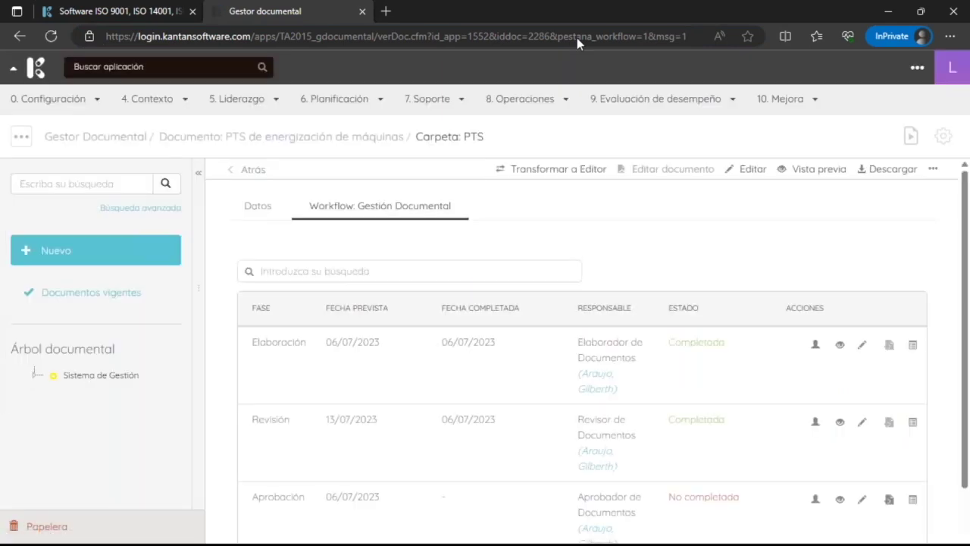
scroll(887, 410, "down", 2)
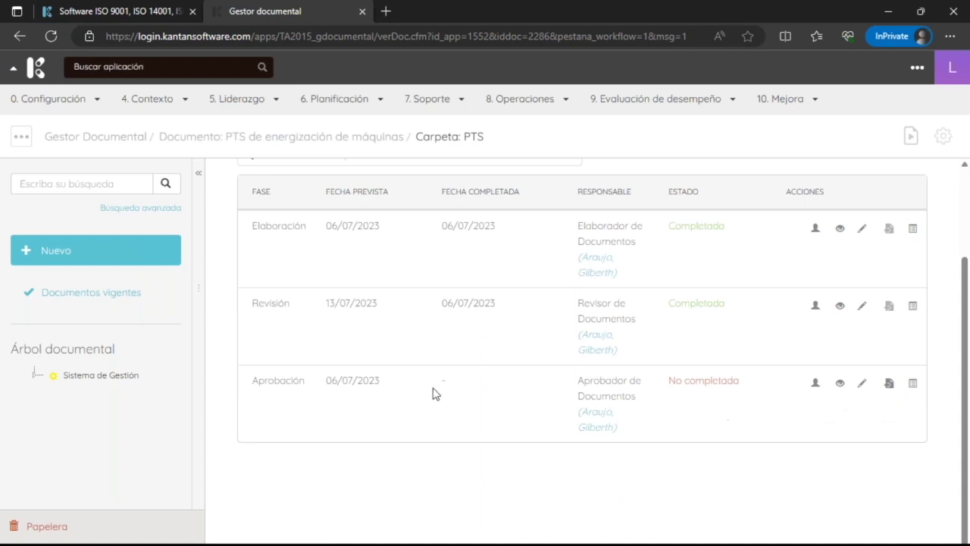
left_click_drag(330, 302, 339, 303)
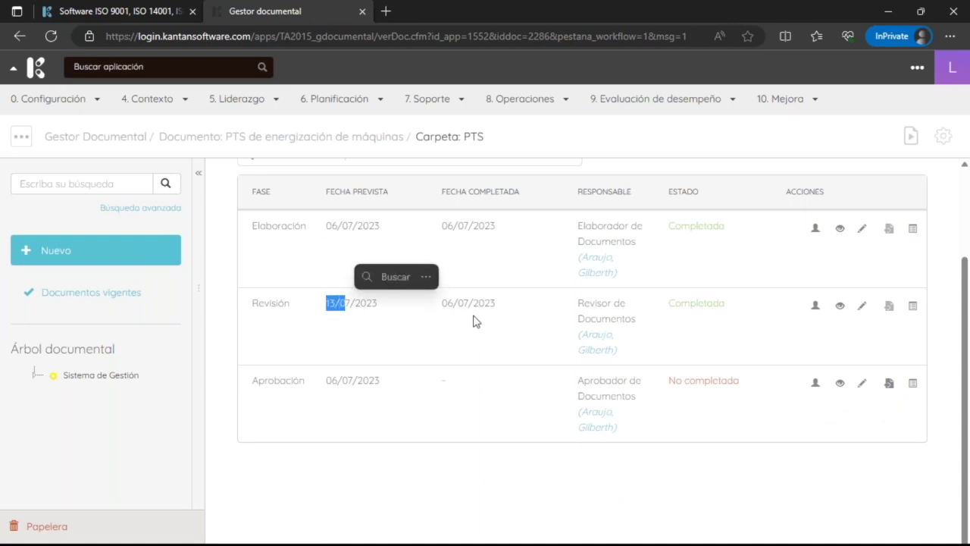
left_click_drag(463, 303, 477, 305)
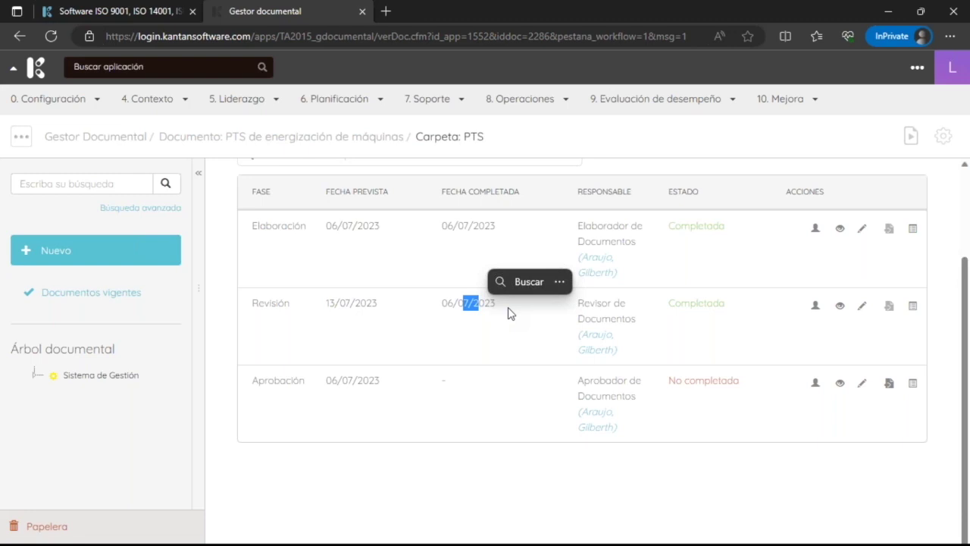
- Expand Sistema de Gestión and its process in the document tree, open the Procedimiento folder, and enter the PTS subfolder
left_click(35, 375)
left_click(52, 393)
scroll(119, 402, "down", 2)
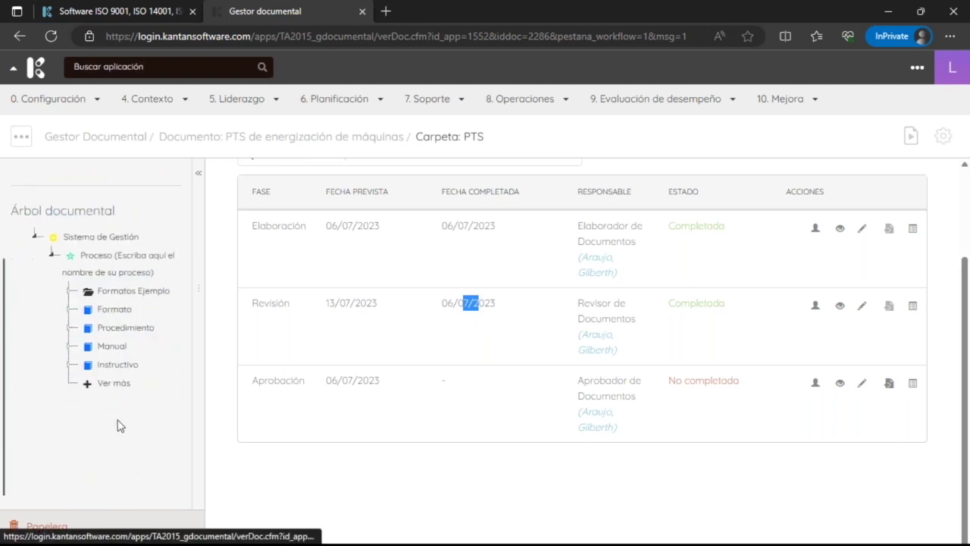
left_click(124, 313)
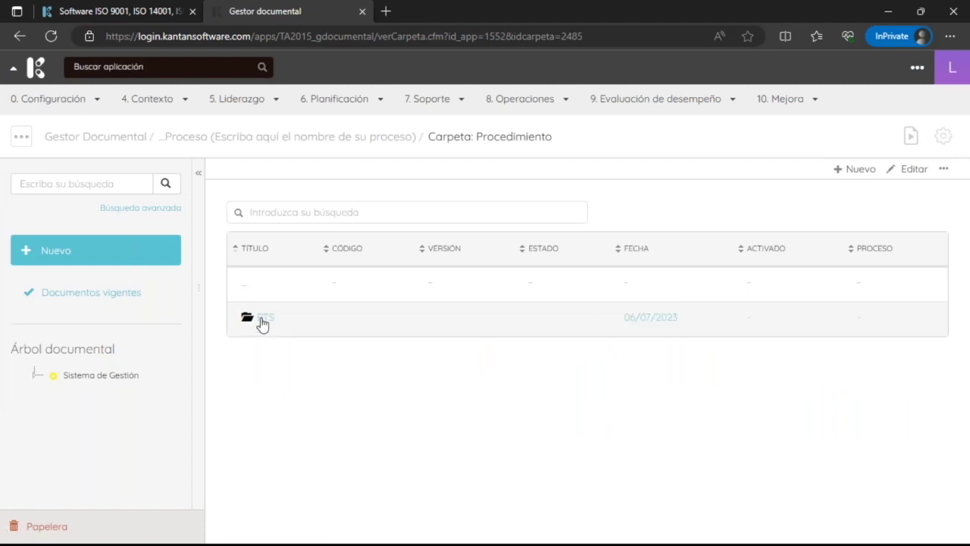
left_click(262, 320)
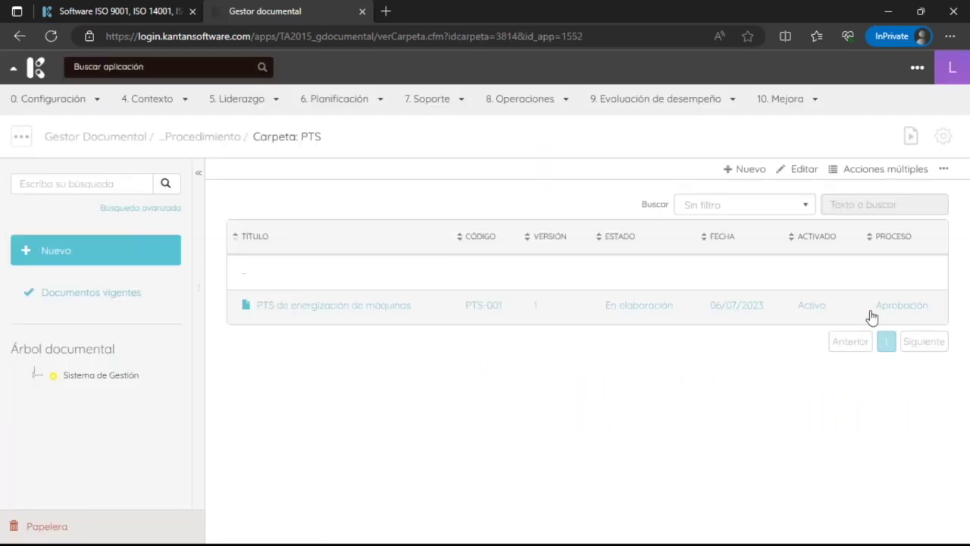
- Open the document PTS de energización de máquinas and examine its log of users, actions, operations and dates
left_click(865, 318)
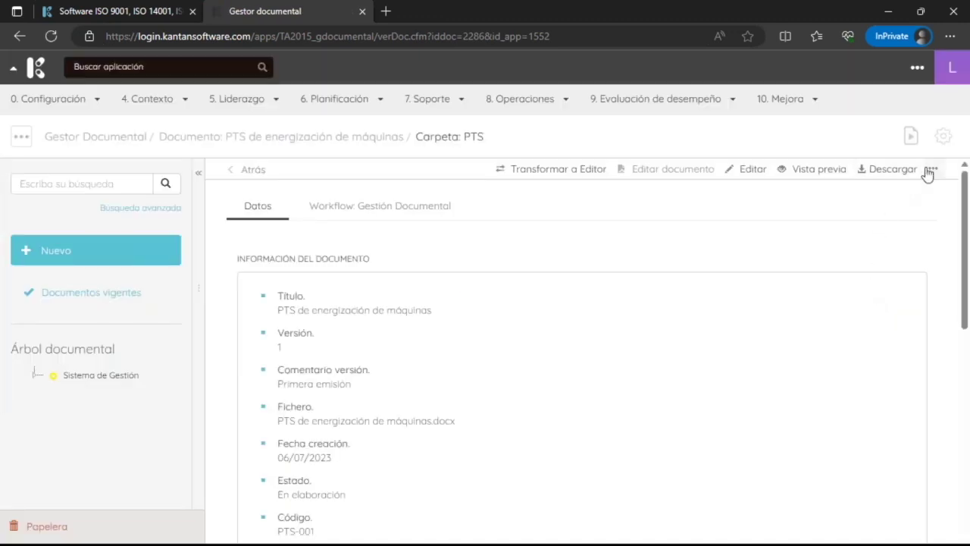
left_click(932, 169)
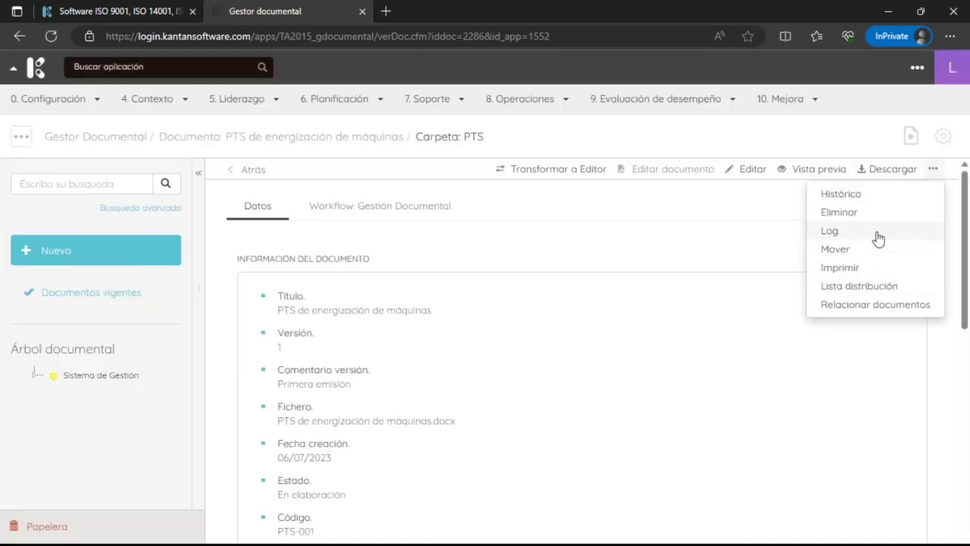
left_click(826, 232)
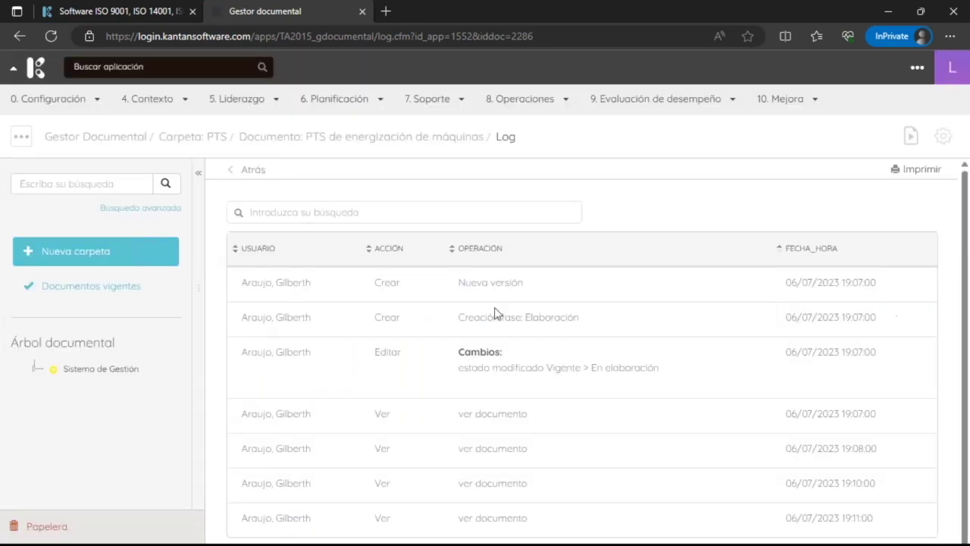
scroll(534, 307, "down", 1)
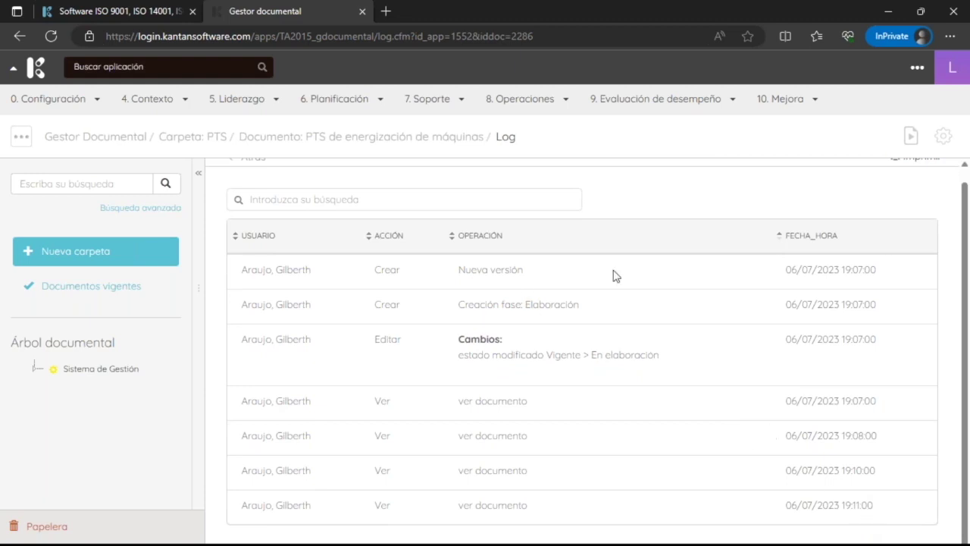
- Return to the PTS folder, reopen the document, and review its general information and its Elaboración, Revisión and Aprobación data
left_click(209, 138)
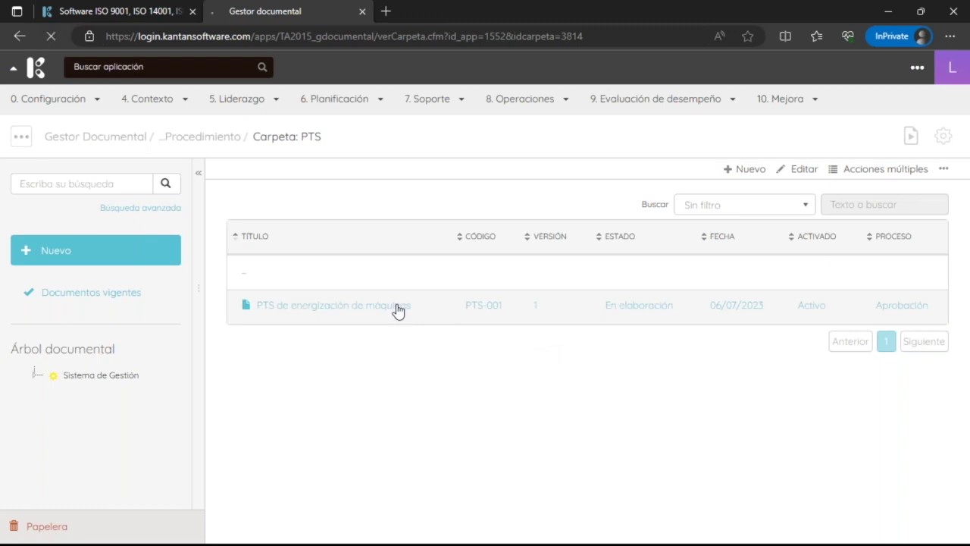
left_click(397, 308)
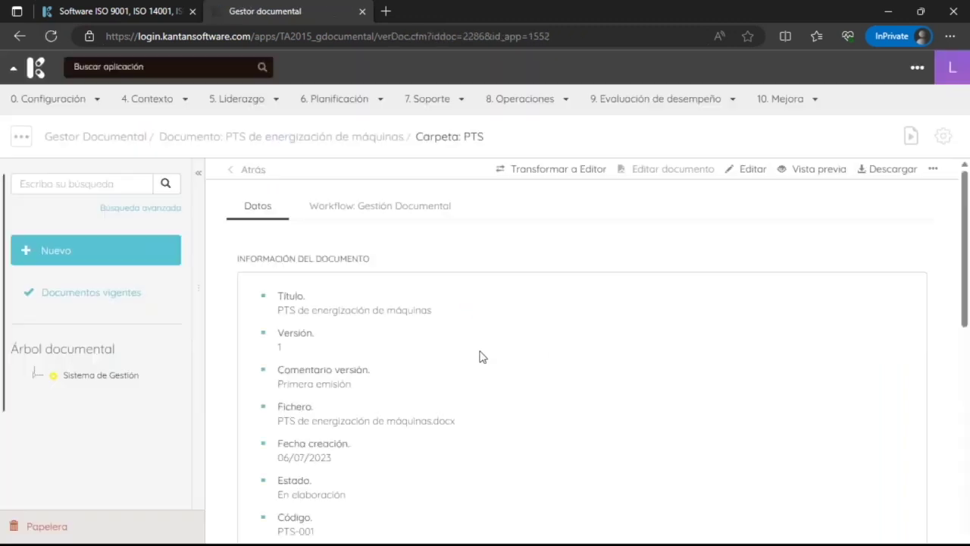
scroll(392, 275, "down", 1)
scroll(391, 277, "down", 5)
scroll(398, 291, "up", 3)
scroll(402, 292, "up", 3)
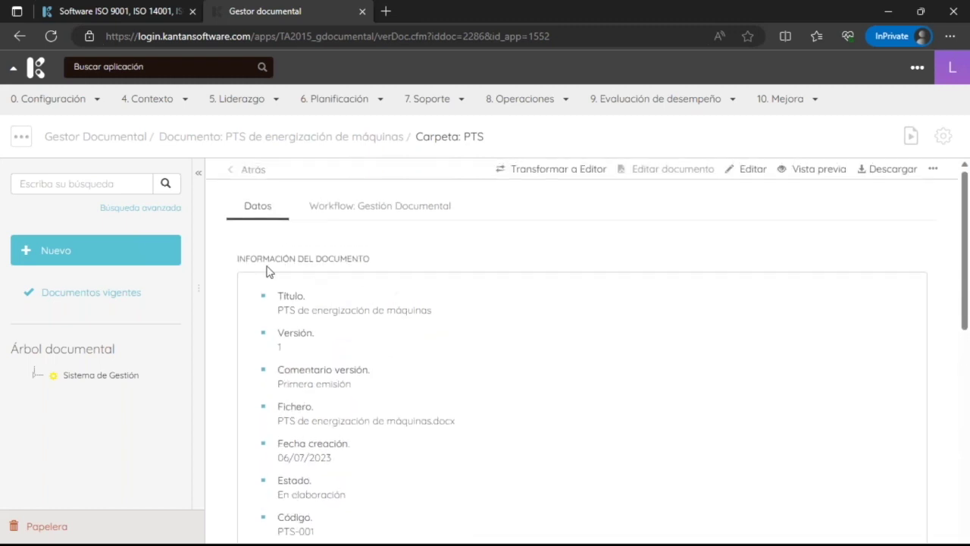
scroll(417, 362, "down", 5)
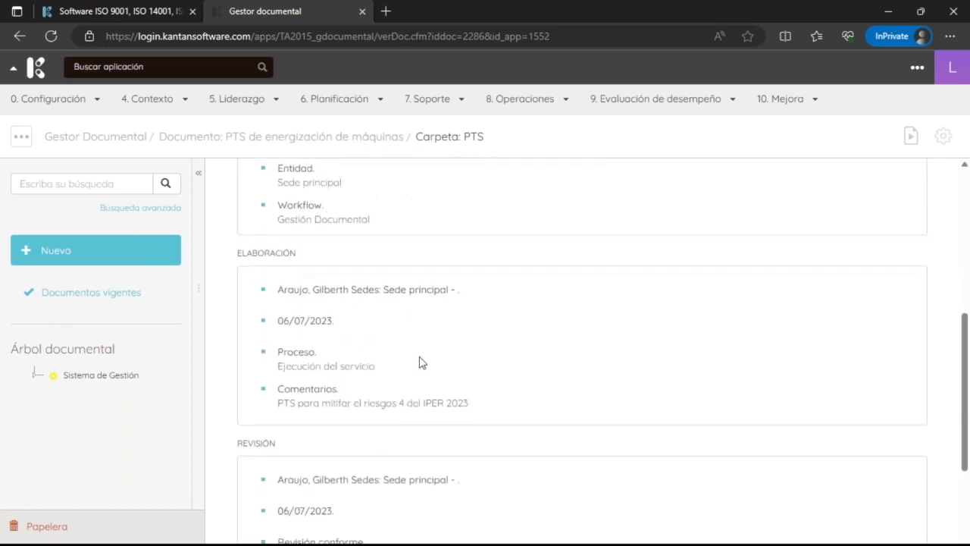
scroll(390, 364, "down", 3)
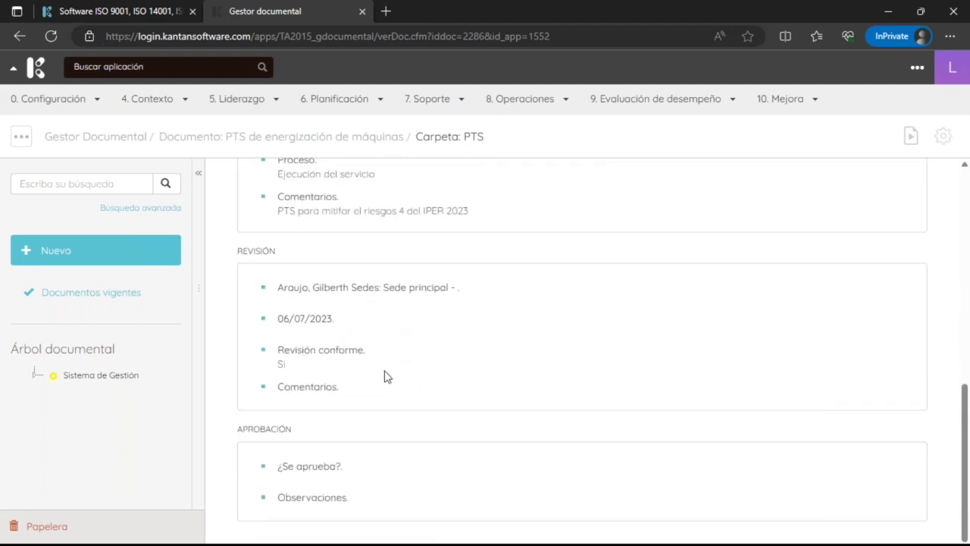
scroll(384, 377, "down", 1)
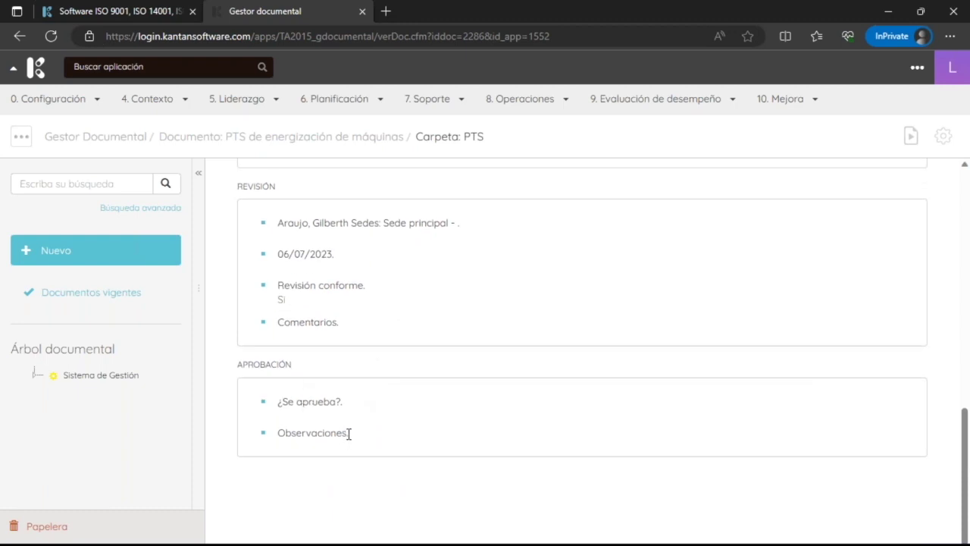
scroll(392, 431, "up", 9)
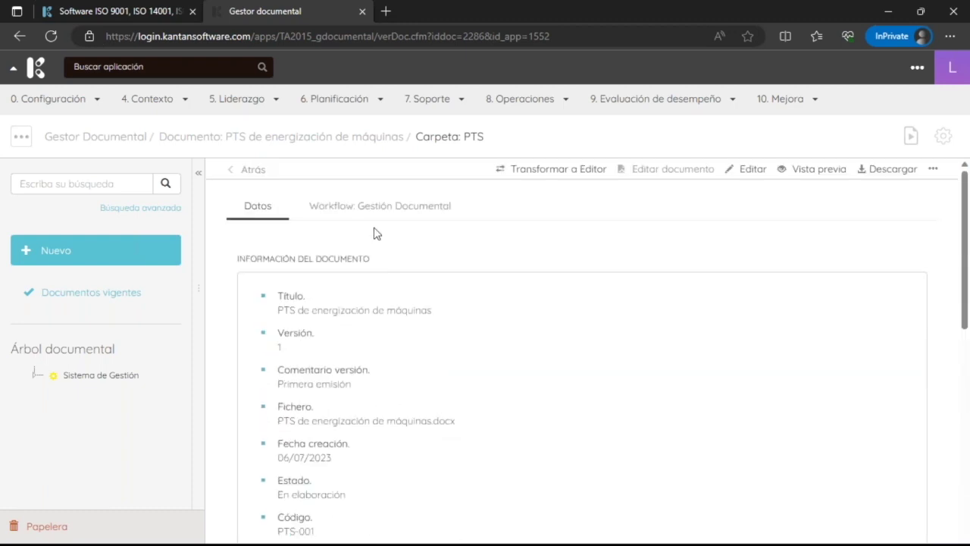
- Edit the Aprobación phase: keep Aprobador de Documentos, set ¿Se aprueba? to Sí, and enter the observation "Se debe divulgar lo antes posible"
left_click(391, 208)
scroll(290, 381, "down", 2)
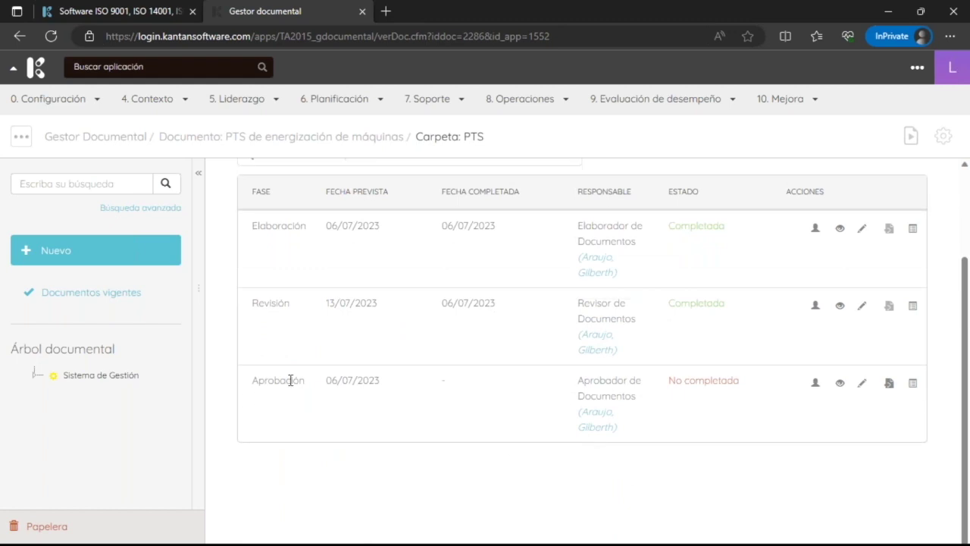
left_click(838, 384)
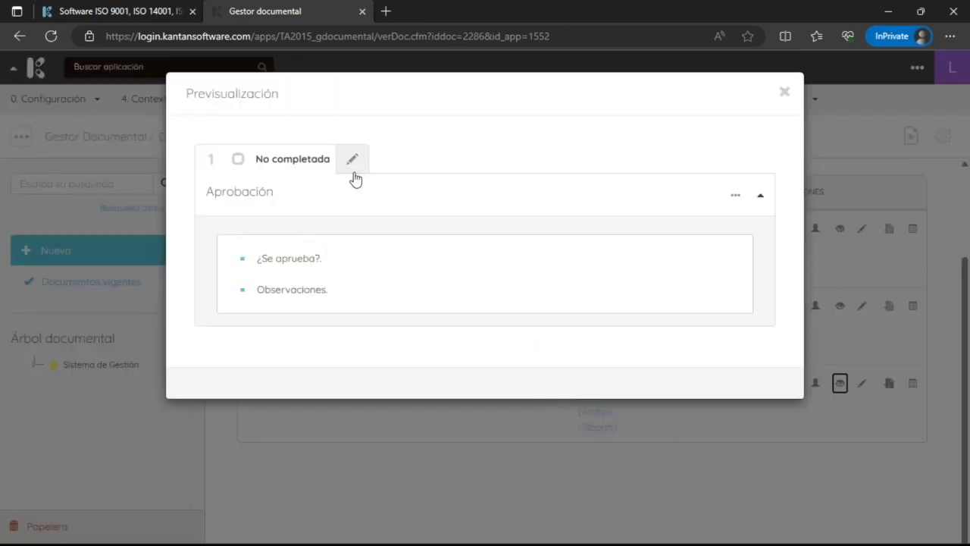
left_click(351, 167)
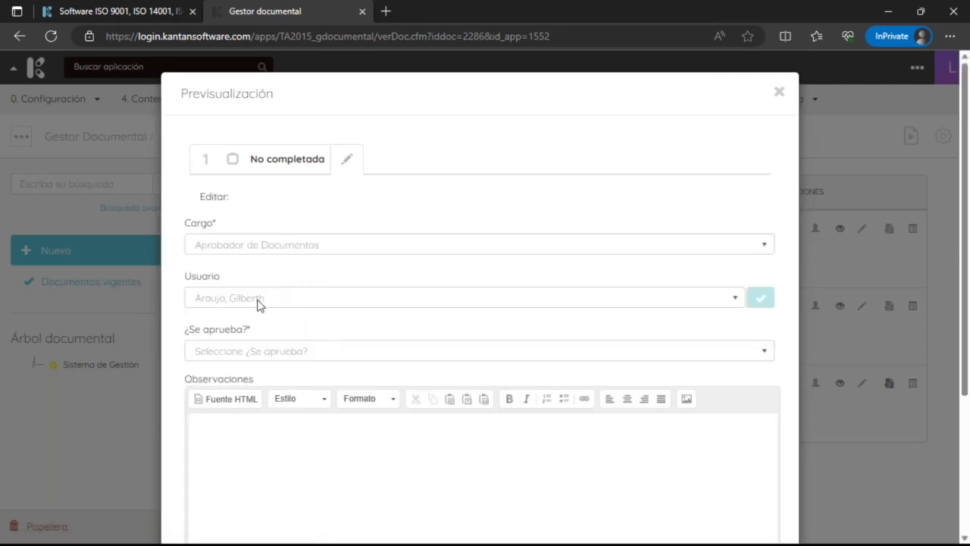
left_click(242, 348)
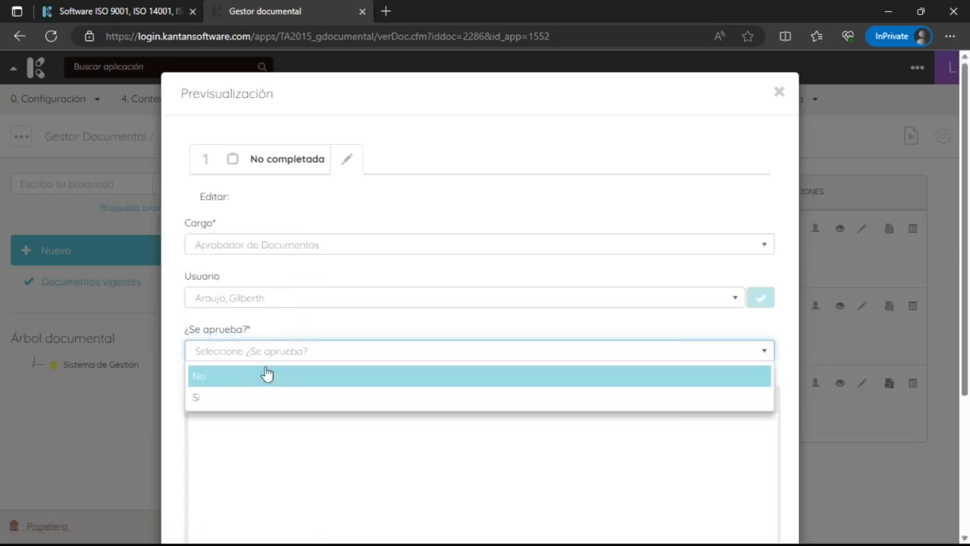
left_click(265, 397)
left_click(299, 252)
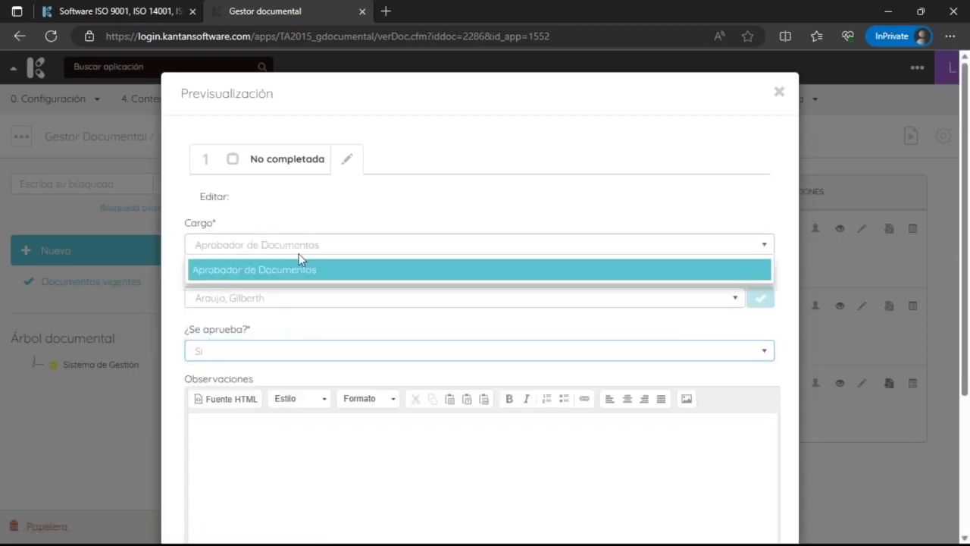
left_click(298, 271)
scroll(292, 416, "down", 3)
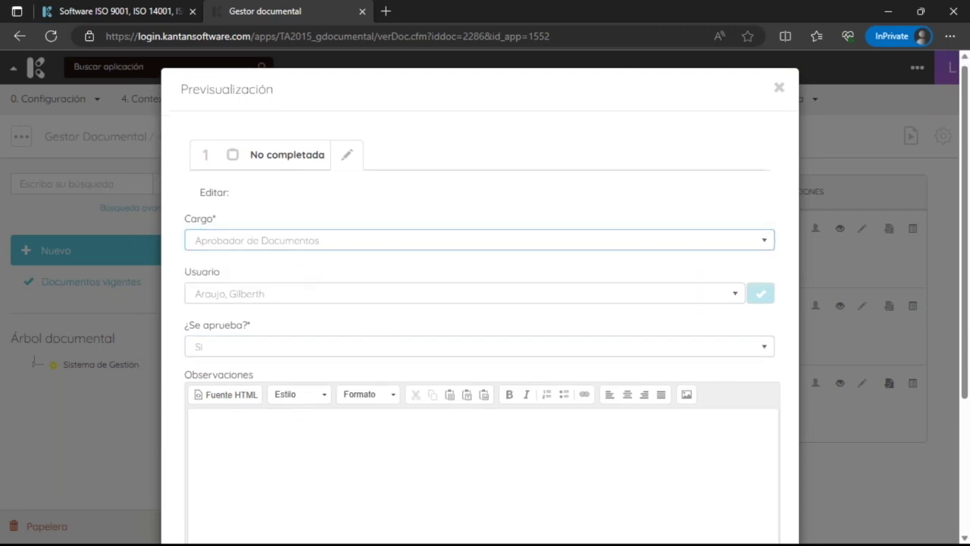
left_click(380, 301)
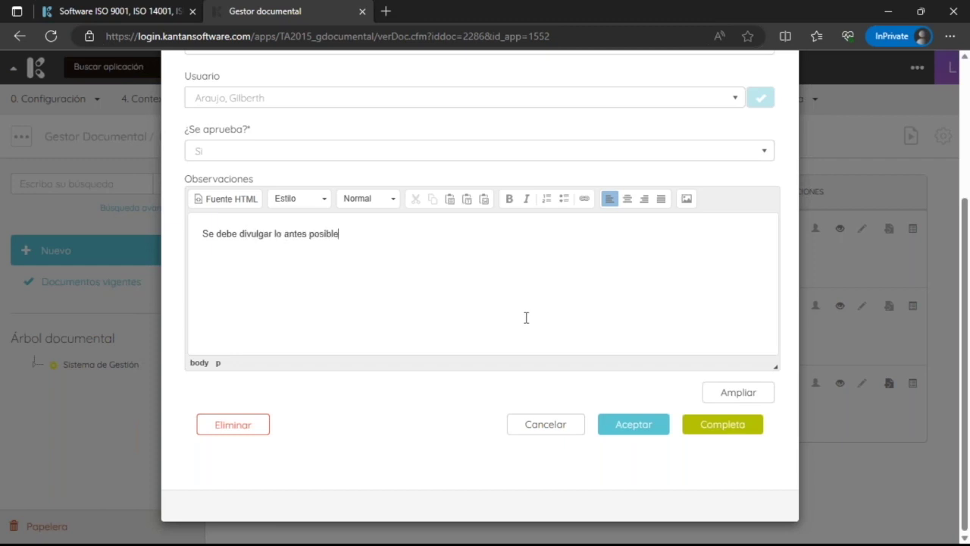
- Complete the Aprobación phase, send the e-mail notice for the following action, and close the preview
left_click(724, 426)
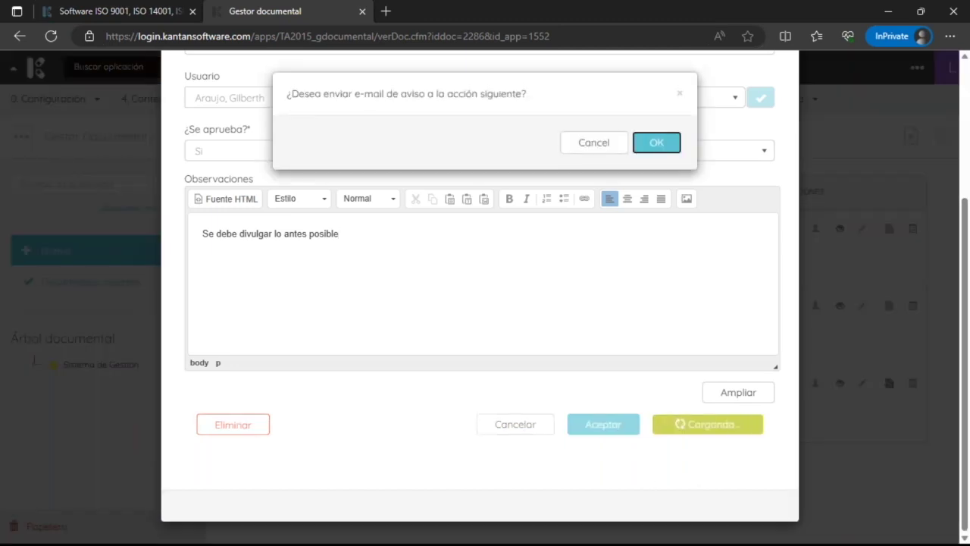
left_click(655, 142)
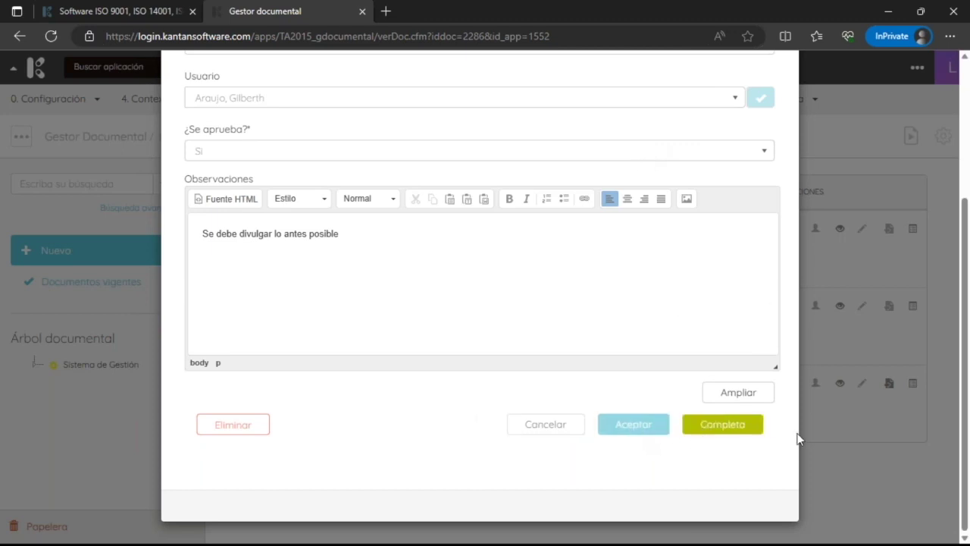
scroll(788, 379, "up", 5)
left_click(777, 93)
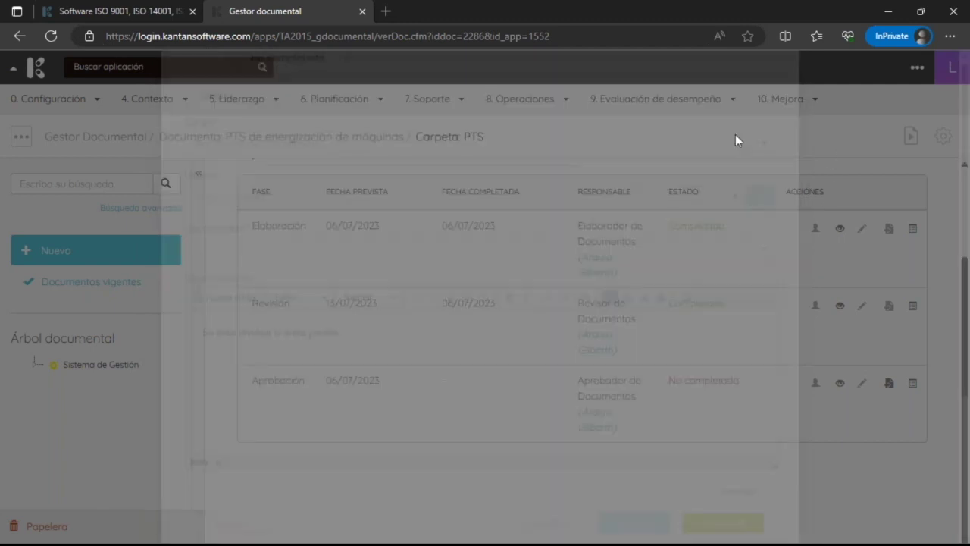
- Reopen the document from the PTS folder and check the phases in its Gestión Documental workflow
left_click(469, 137)
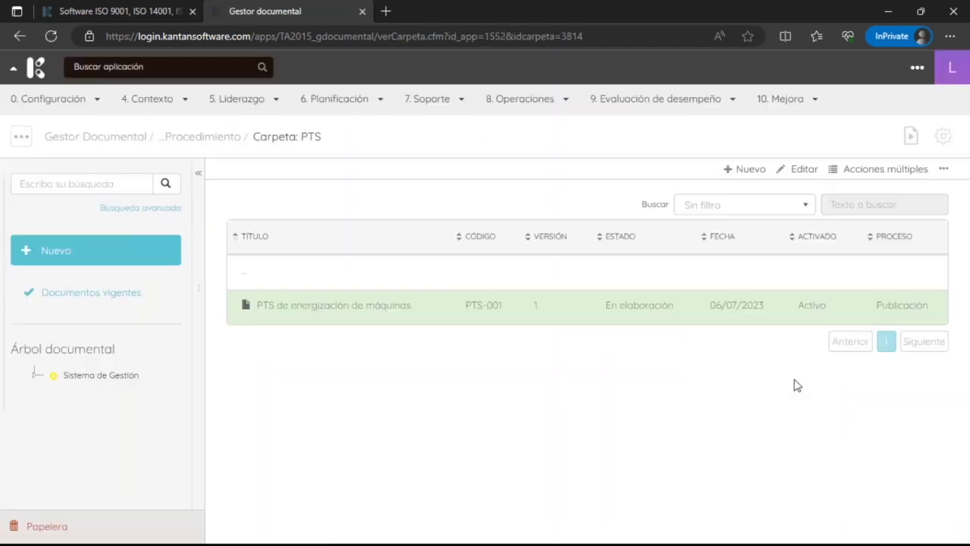
left_click(430, 315)
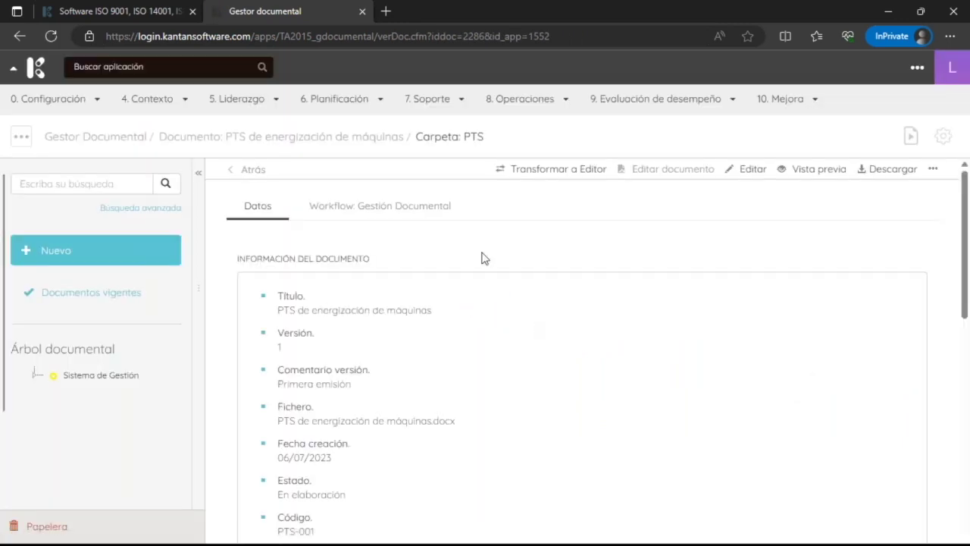
left_click(429, 212)
scroll(429, 303, "down", 3)
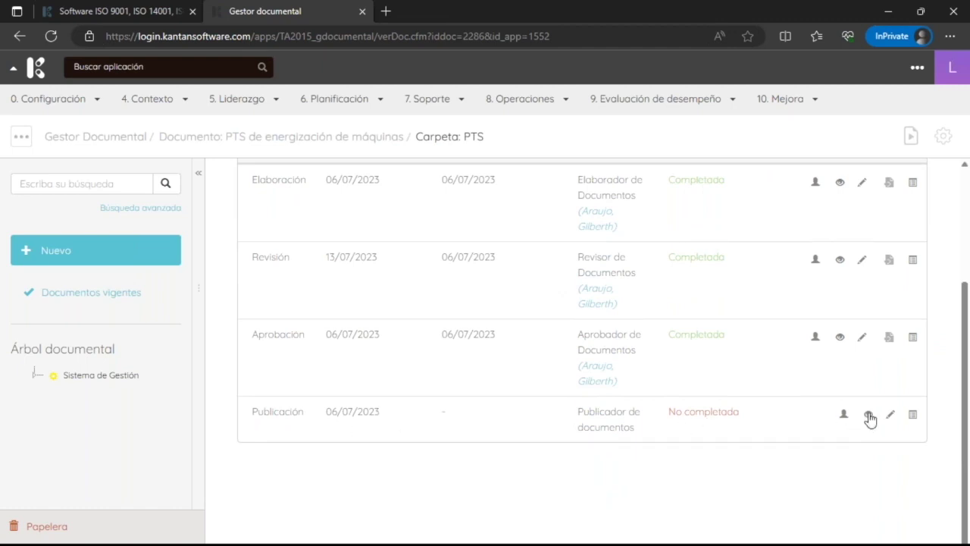
- Download the Word file for the Aprobación phase and return to the document's workflow
left_click(912, 337)
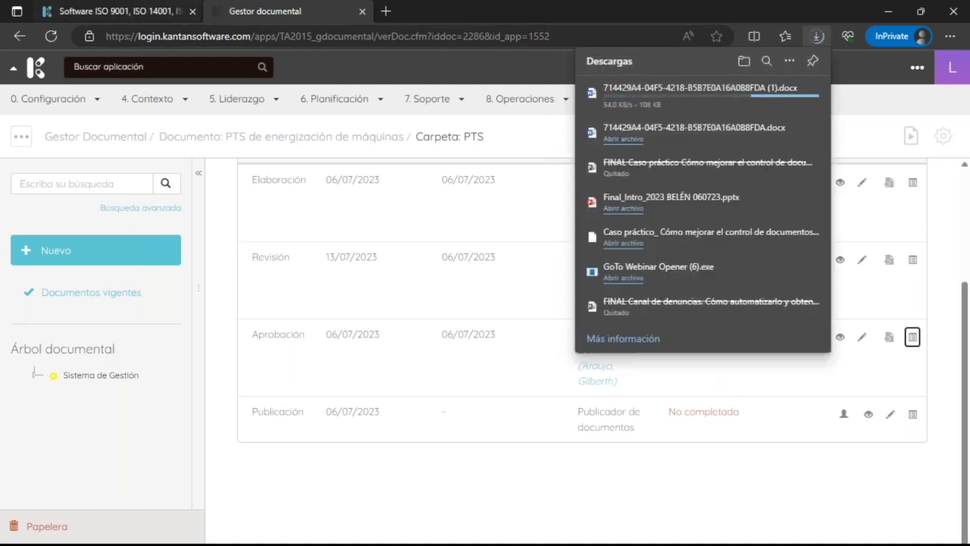
left_click(118, 11)
left_click(256, 22)
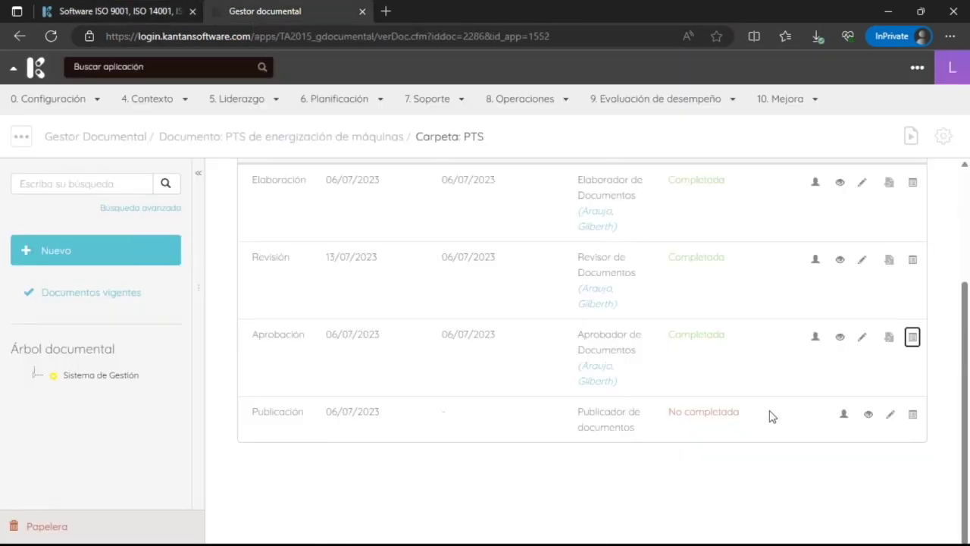
- Open the Publicación phase for editing under Publicador de documentos, select the responsible user, and complete the phase
left_click(871, 419)
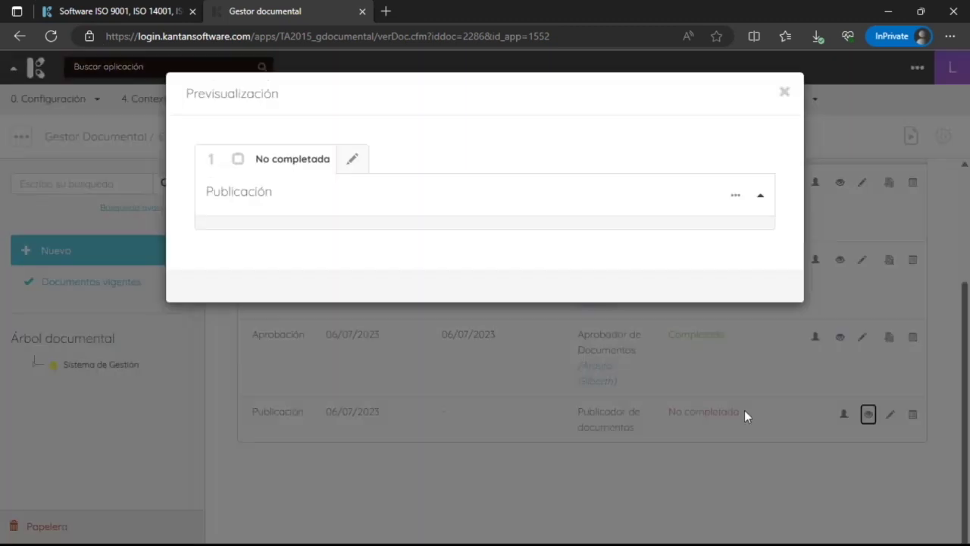
left_click(353, 159)
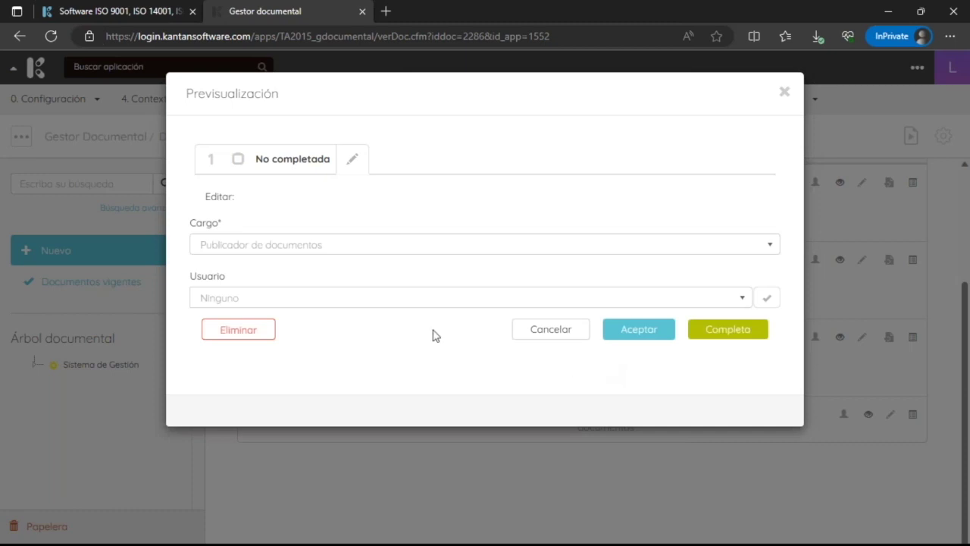
left_click(365, 302)
left_click(364, 325)
left_click(713, 329)
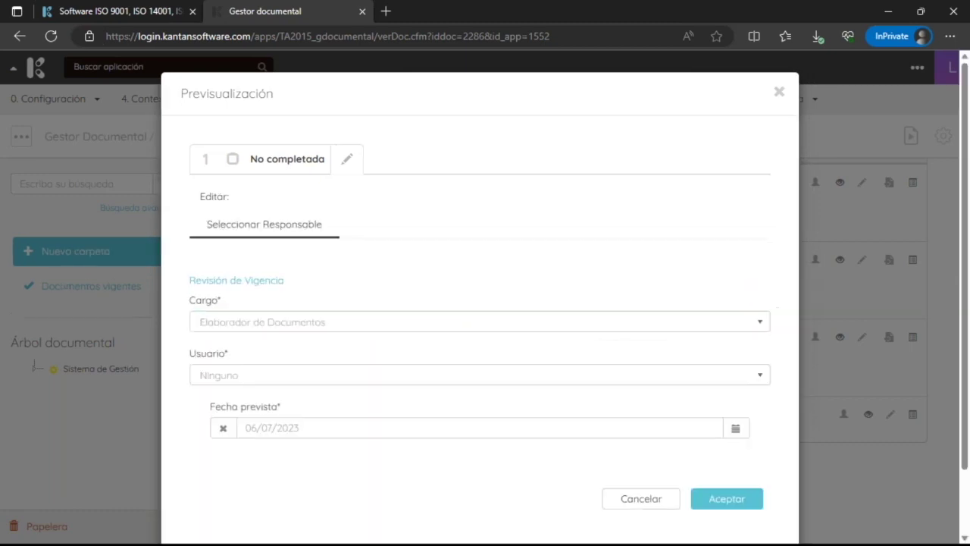
- Select the responsible user for the Revisión de Vigencia phase under the Elaborador de Documentos position
left_click(391, 326)
left_click(389, 349)
left_click(379, 379)
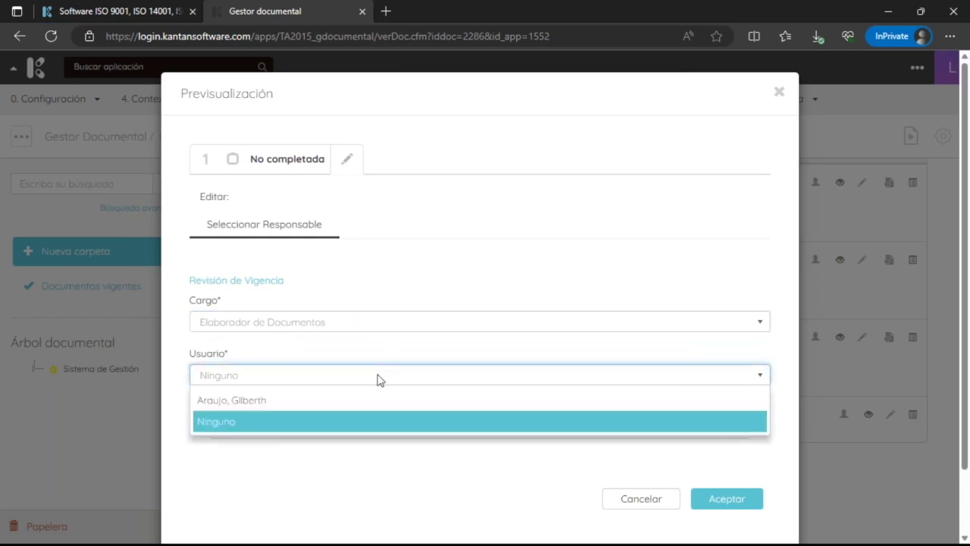
left_click(373, 401)
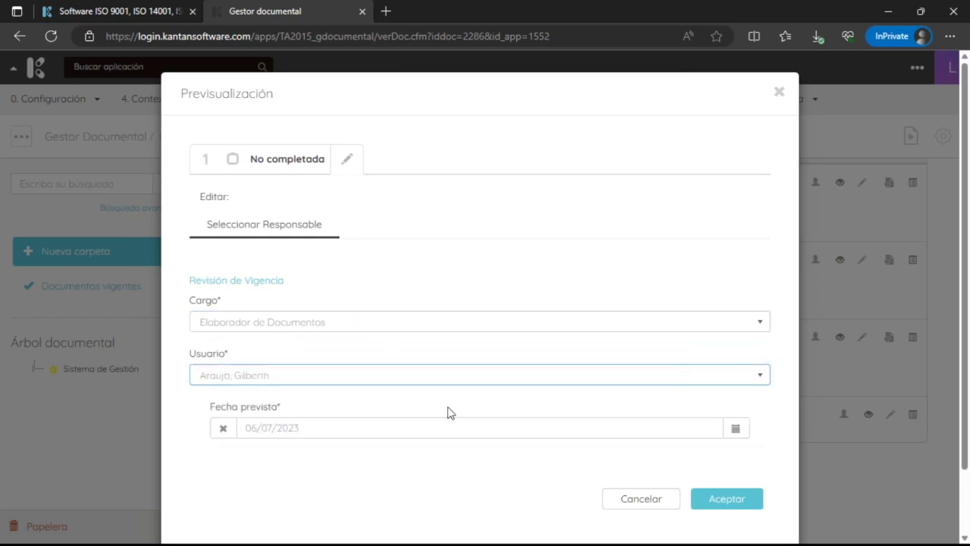
- Set the planned date of the Revisión de Vigencia phase to 05/07/2024
left_click(735, 433)
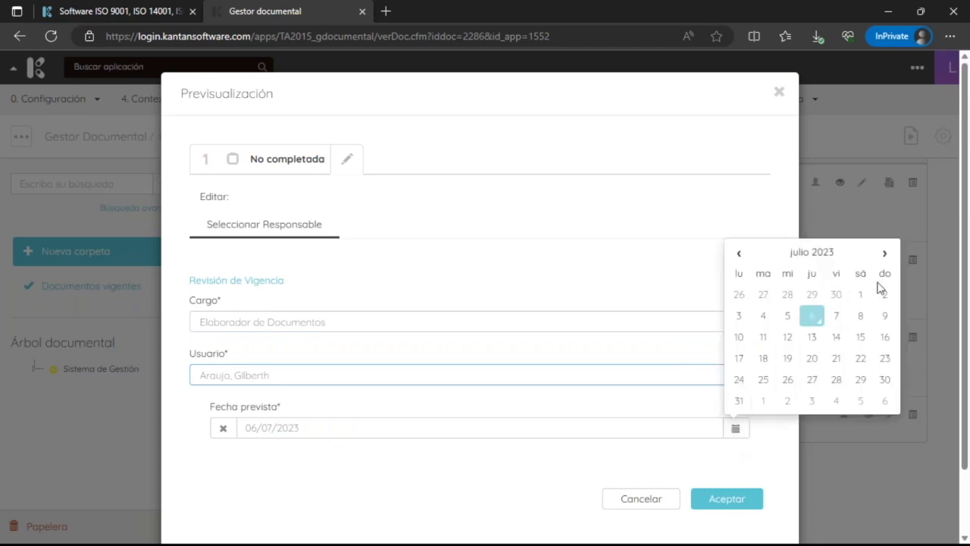
left_click(883, 254)
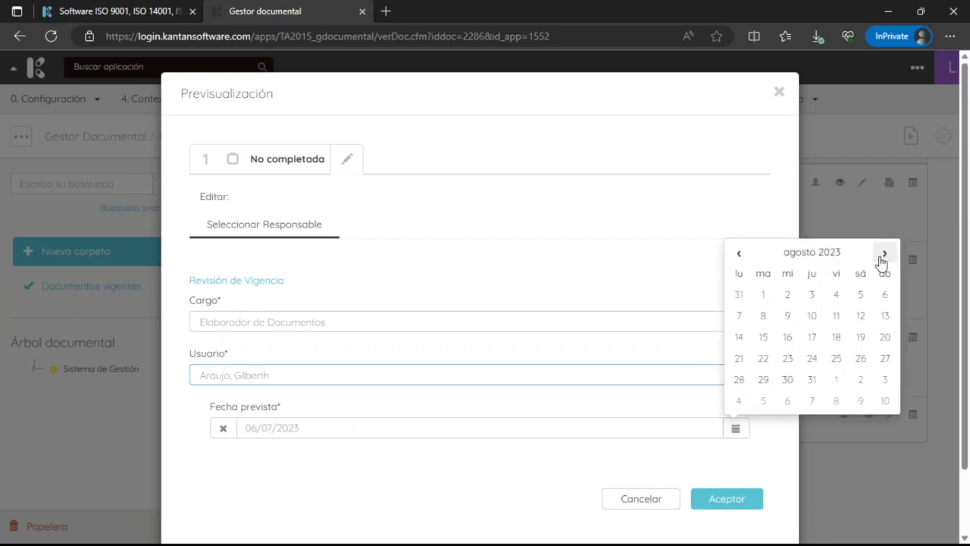
left_click(835, 257)
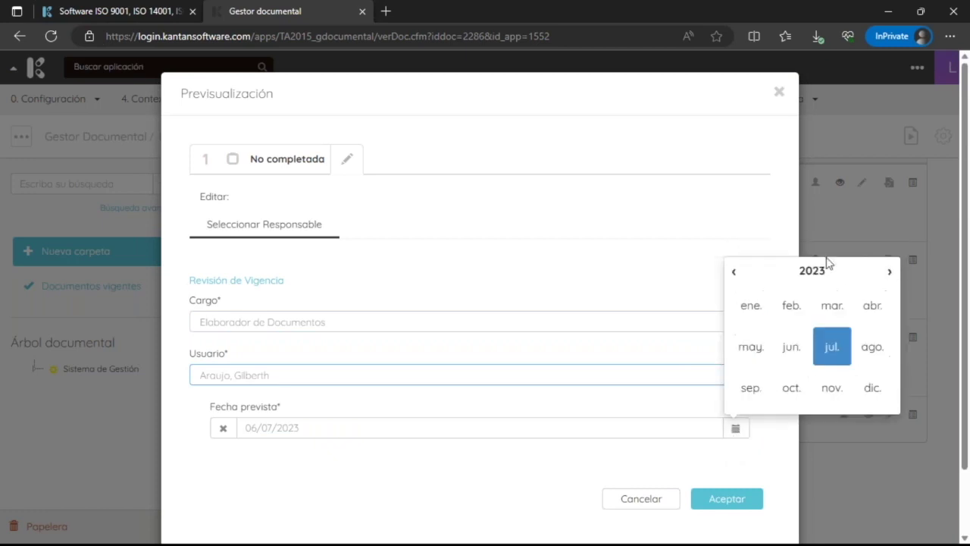
left_click(892, 270)
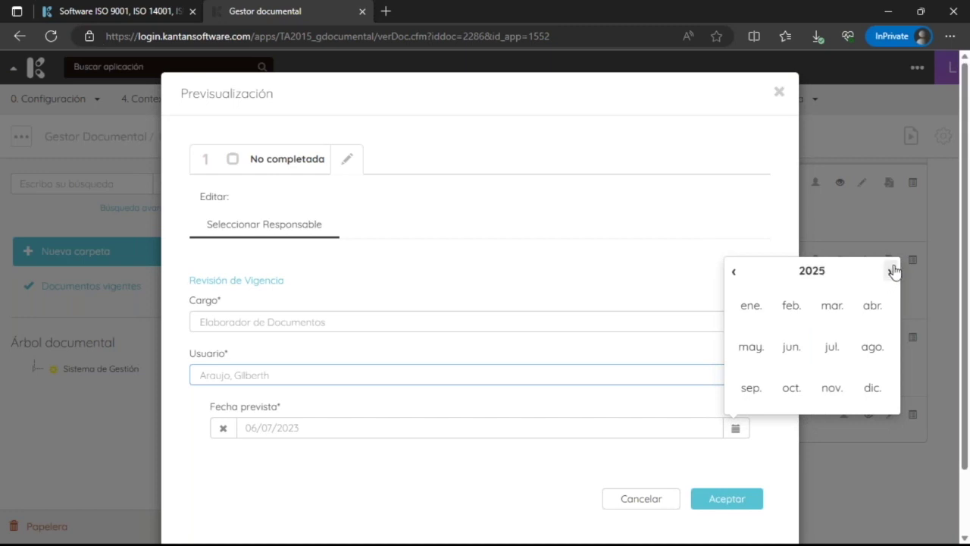
left_click(733, 271)
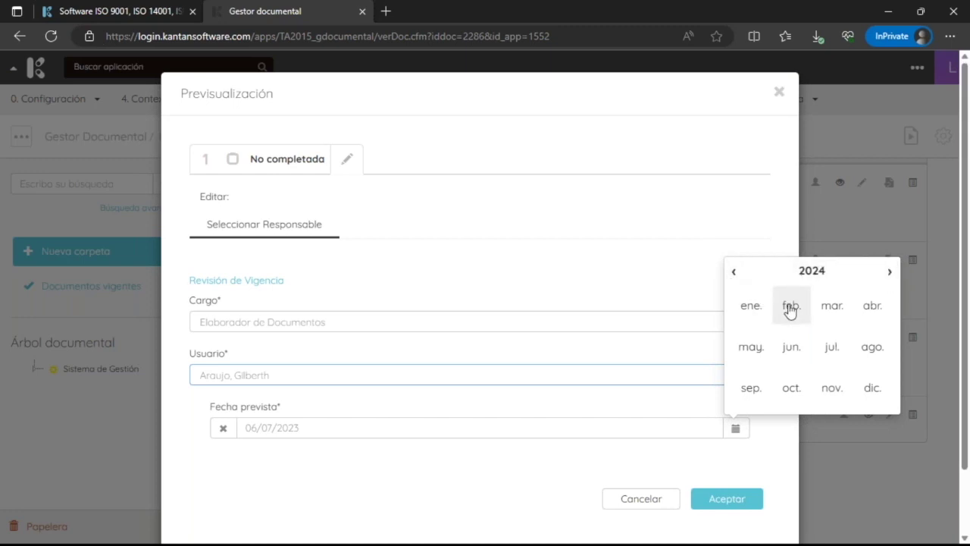
left_click(830, 350)
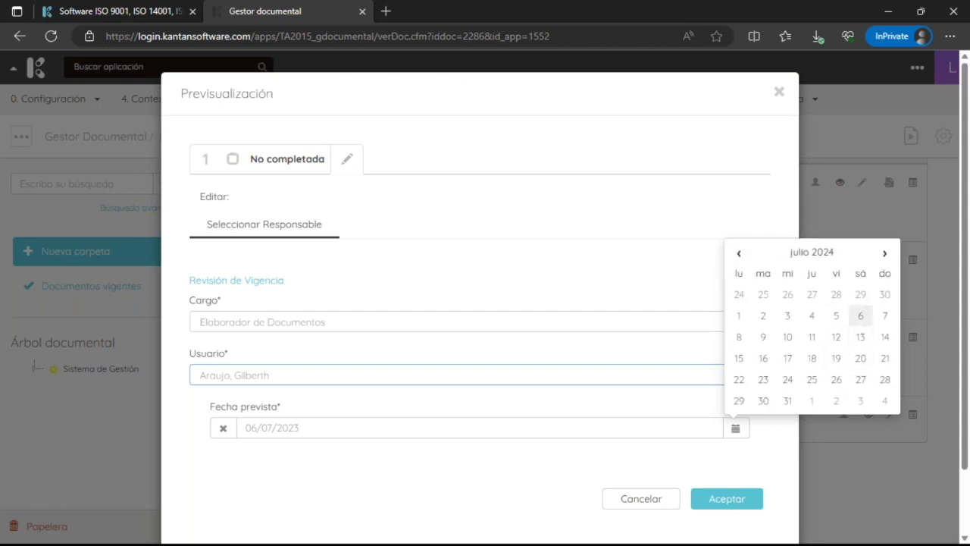
left_click(837, 316)
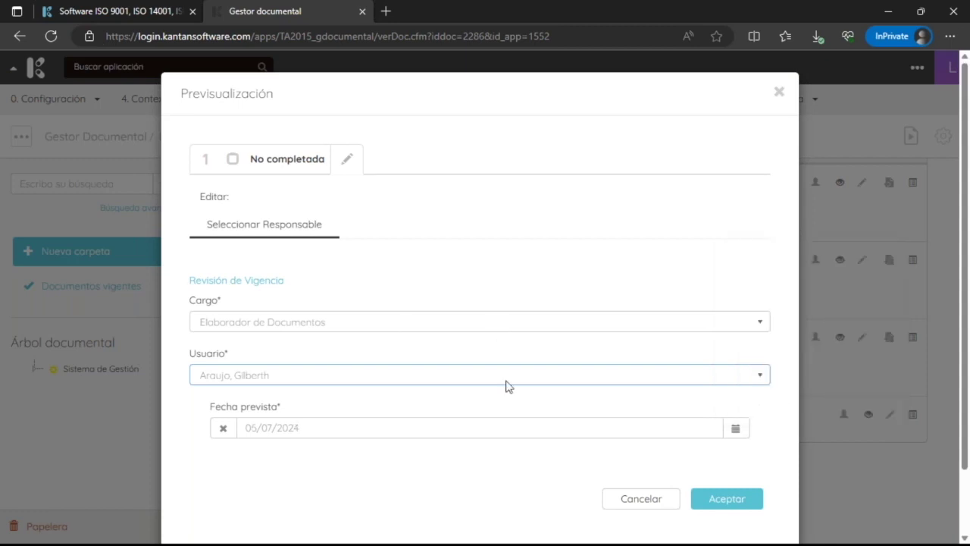
- Accept the Revisión de Vigencia assignment, sending the notice for the following action and agreeing to distribute an e-mail
left_click(731, 498)
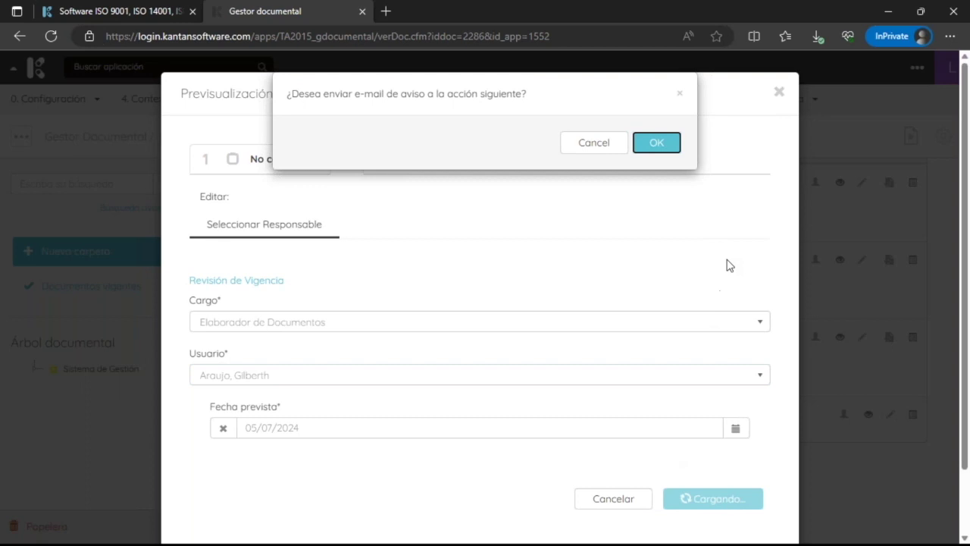
left_click(678, 148)
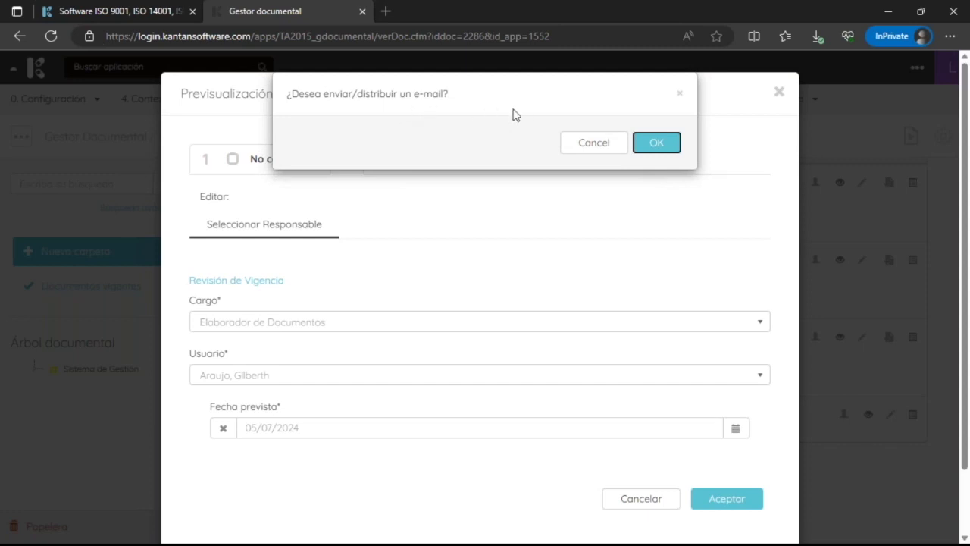
left_click(648, 147)
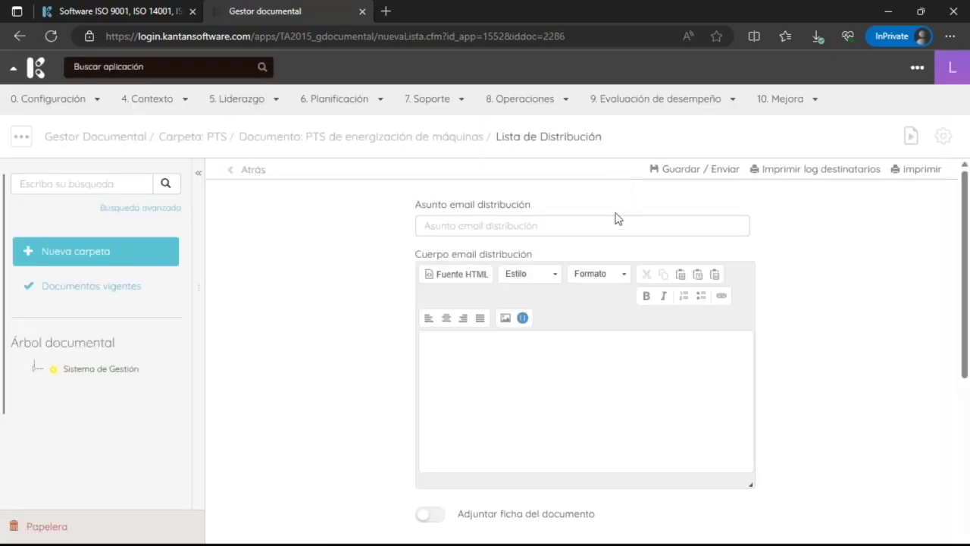
- Write the distribution e-mail with the subject "PTS energización de máquinas" and the body "Estimado equipo envíop PTS"
left_click(567, 227)
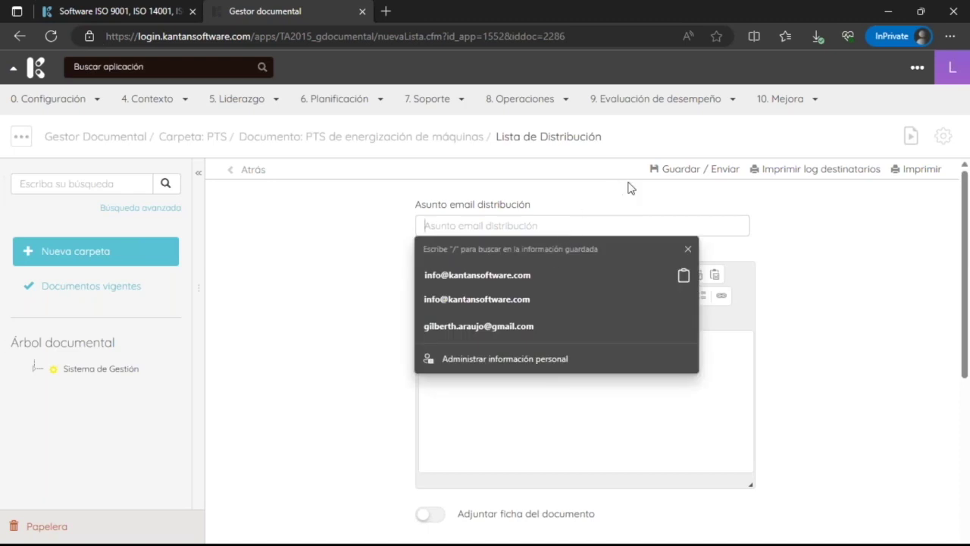
type("PS")
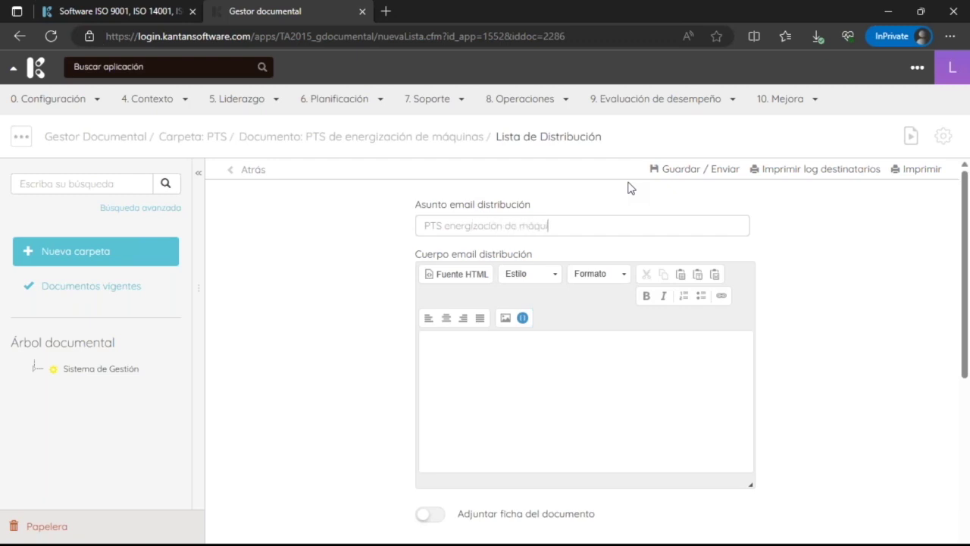
left_click(585, 379)
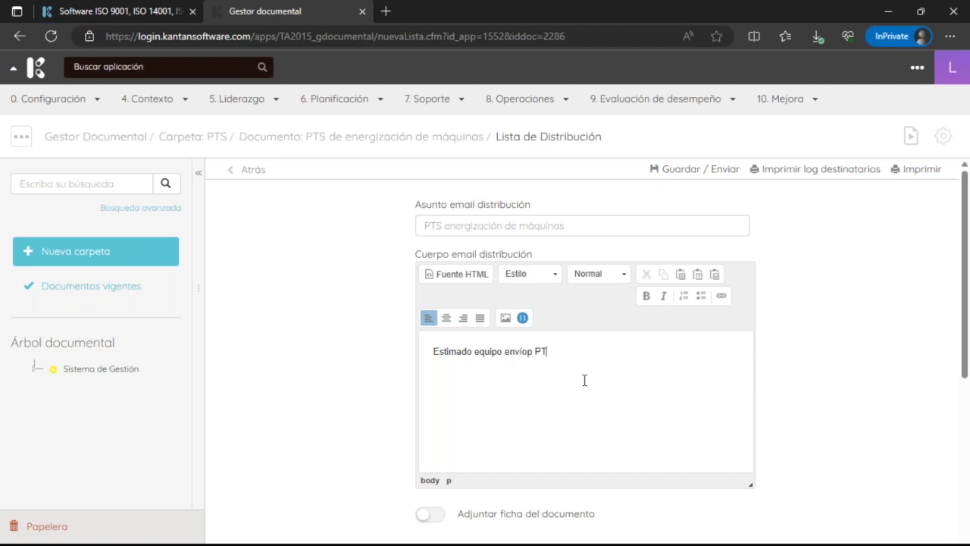
- Enable Adjuntar documento for the distribution e-mail and fill in the external recipient's e-mail address
scroll(557, 373, "down", 3)
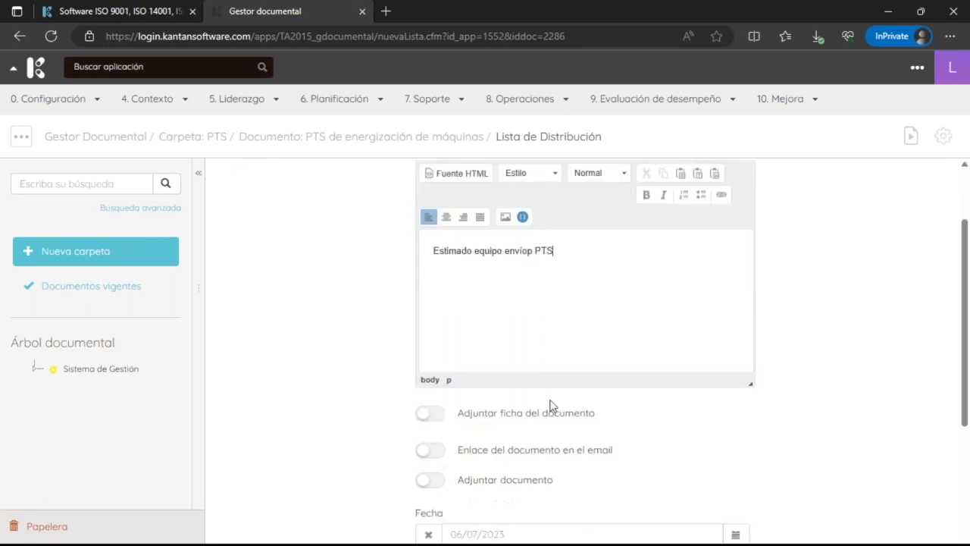
left_click(431, 388)
left_click(432, 389)
left_click(432, 455)
scroll(480, 437, "down", 3)
scroll(494, 440, "down", 3)
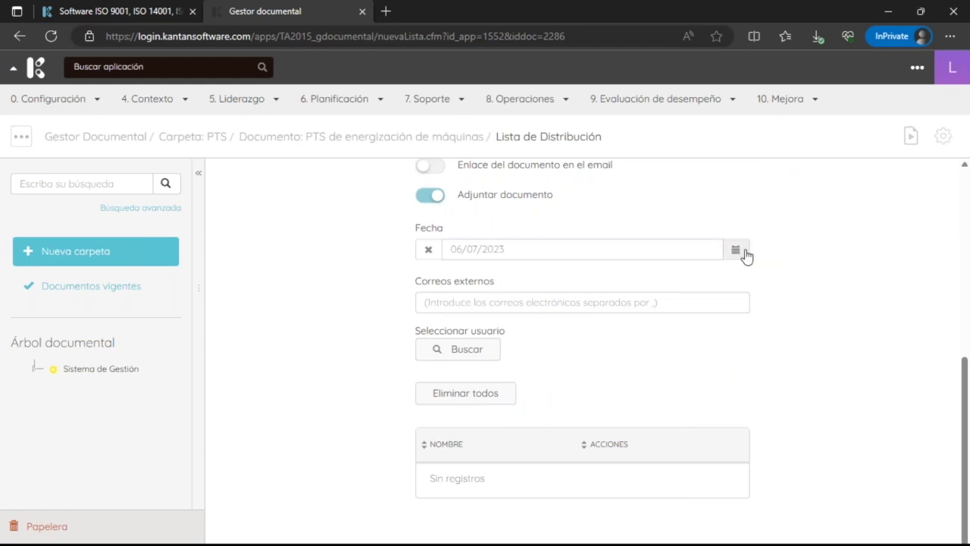
left_click(646, 307)
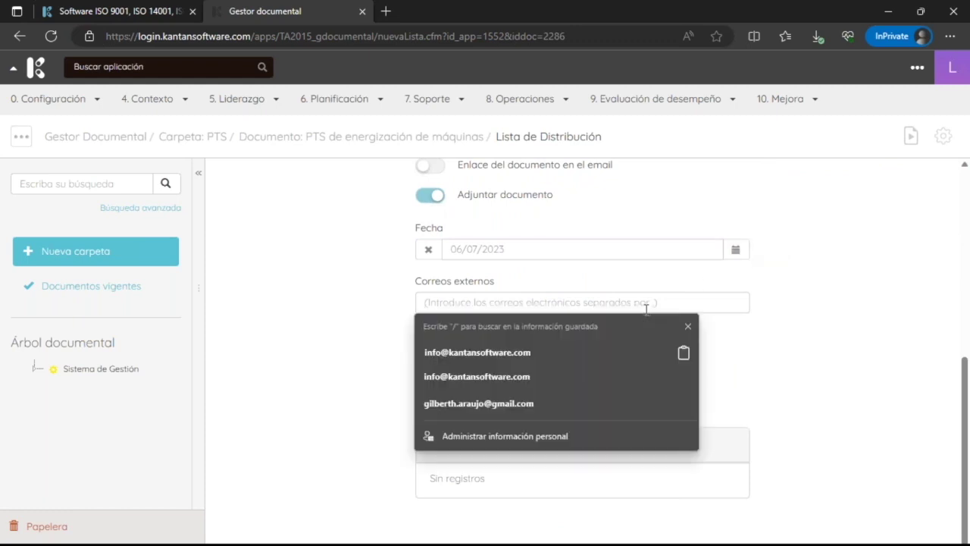
left_click(583, 401)
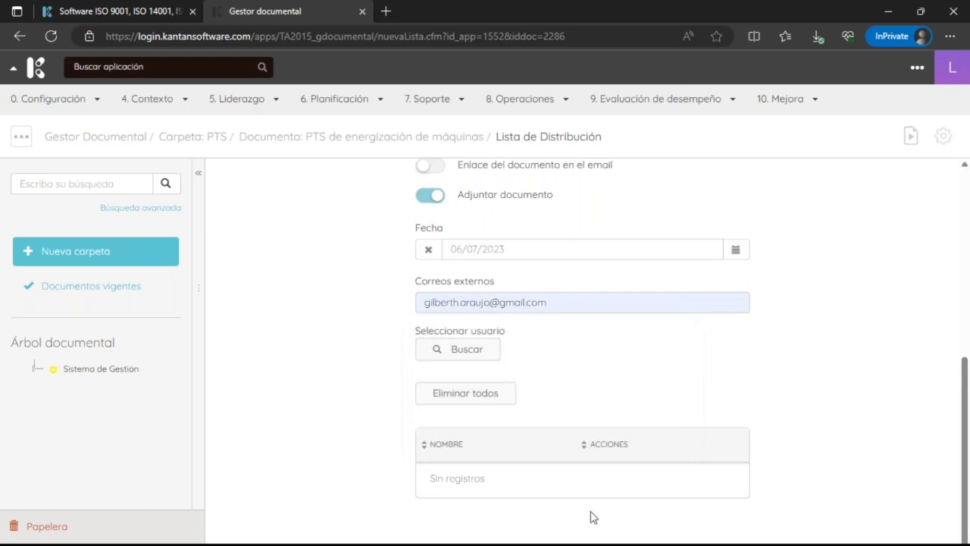
- Search the resource finder for the responsible user by name and add that user to the distribution list
left_click(496, 354)
scroll(319, 333, "down", 3)
scroll(326, 356, "up", 3)
scroll(318, 390, "down", 3)
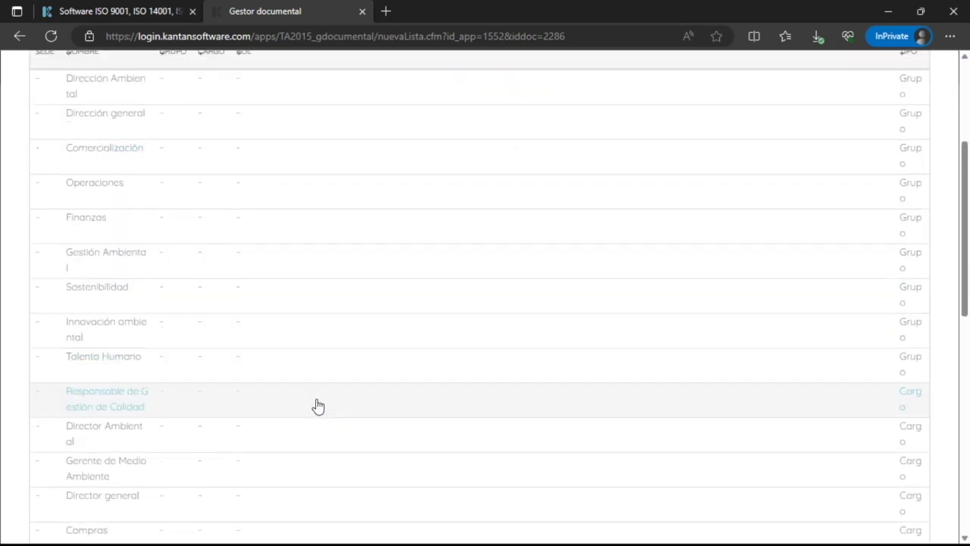
scroll(303, 447, "up", 1)
scroll(309, 447, "up", 3)
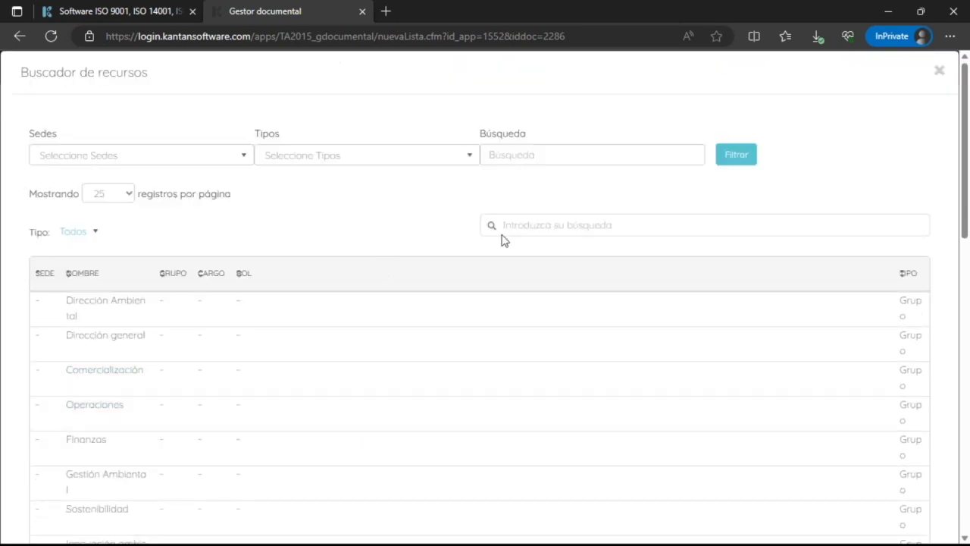
left_click(545, 229)
type("gil")
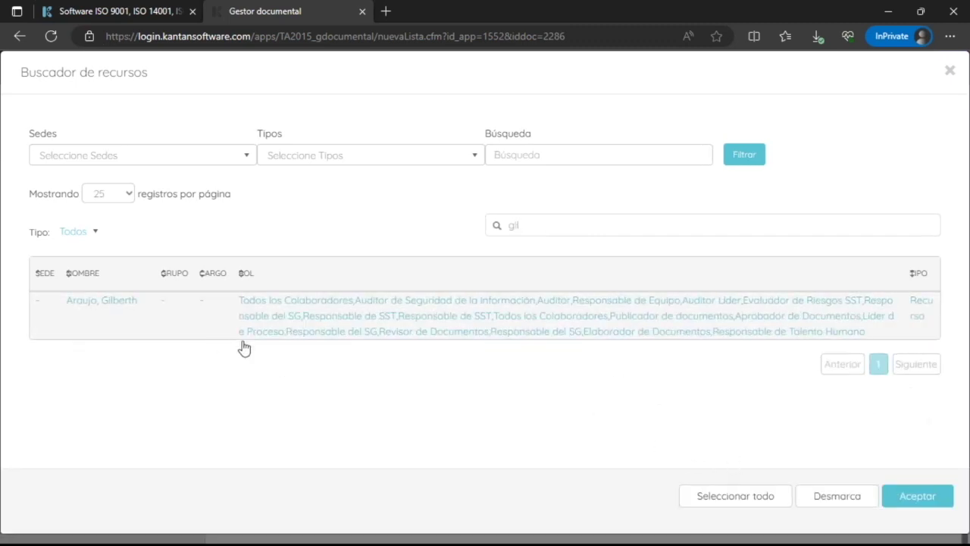
left_click(921, 496)
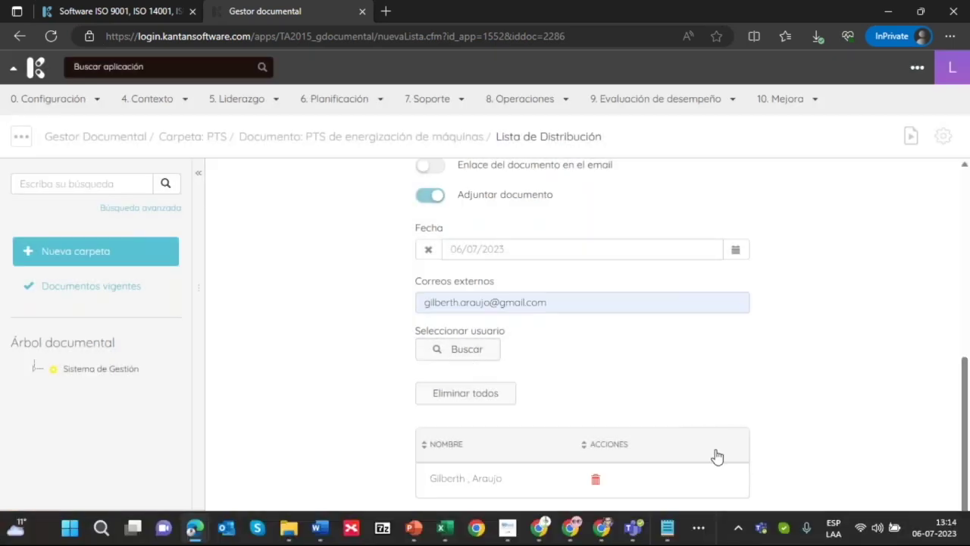
- Review the completed distribution form, then save and send the e-mail
scroll(728, 447, "down", 1)
scroll(814, 460, "up", 4)
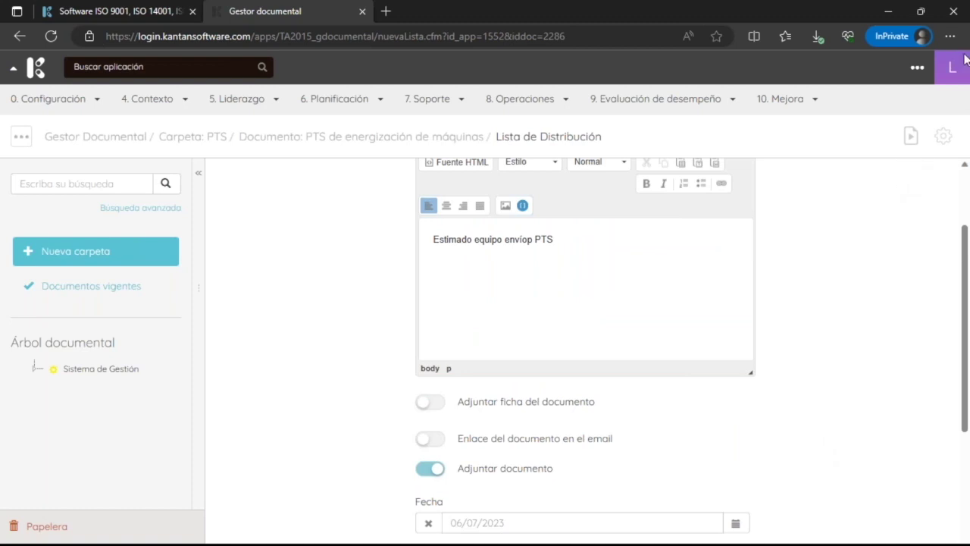
scroll(969, 348, "up", 2)
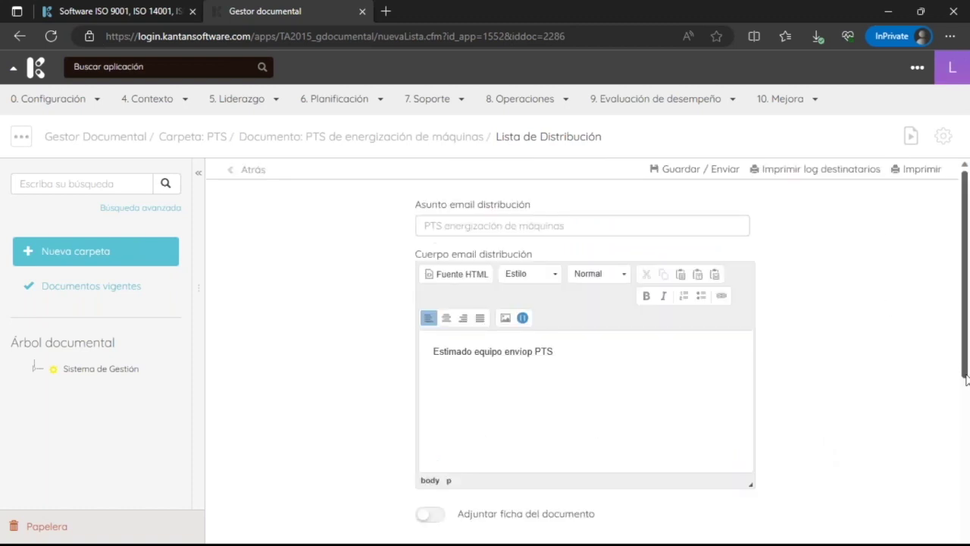
scroll(968, 379, "down", 5)
scroll(969, 309, "up", 5)
left_click(724, 171)
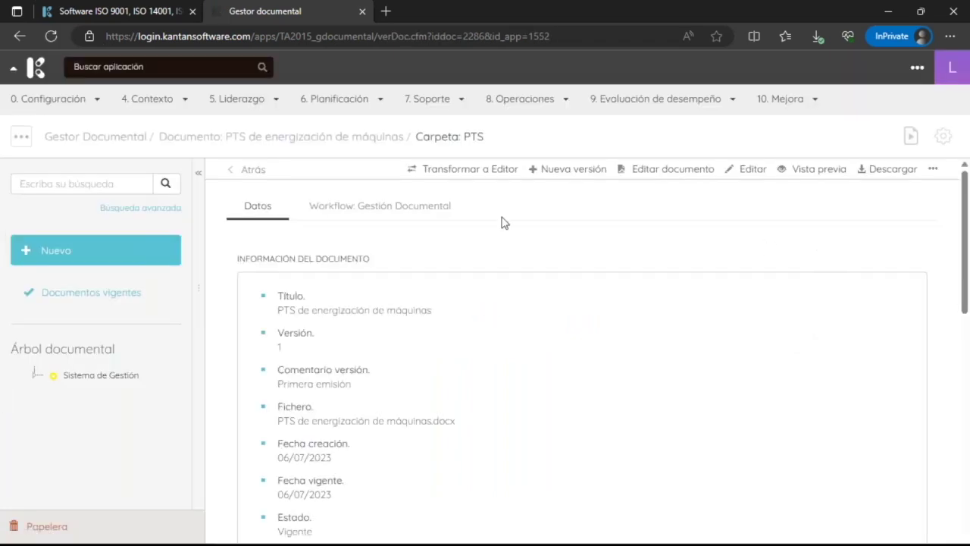
- Check the phases in the document's Gestión Documental workflow, down to Revisión de Vigencia
left_click(435, 208)
scroll(562, 311, "down", 3)
scroll(562, 311, "down", 2)
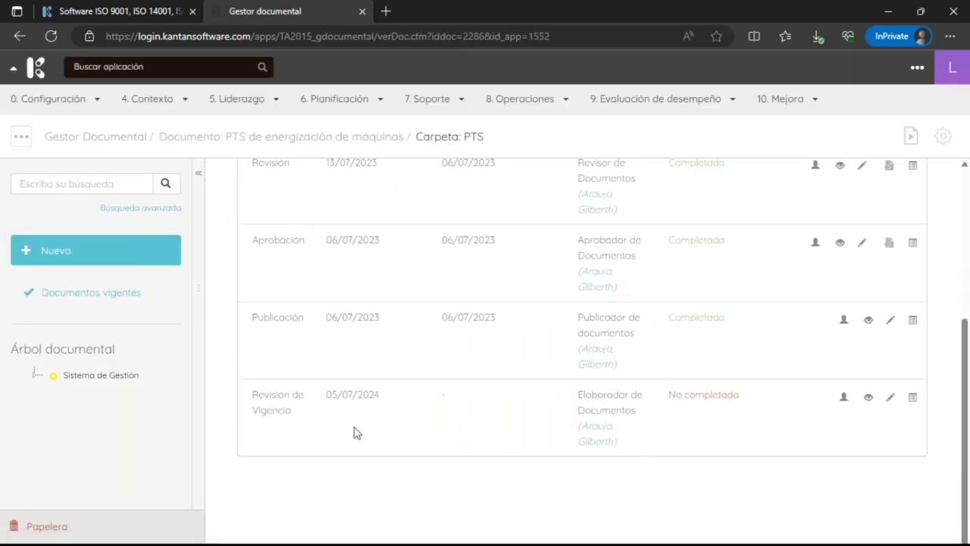
- Open the PTS folder under Procedimiento in the document tree to check the document's status
left_click(35, 375)
left_click(50, 398)
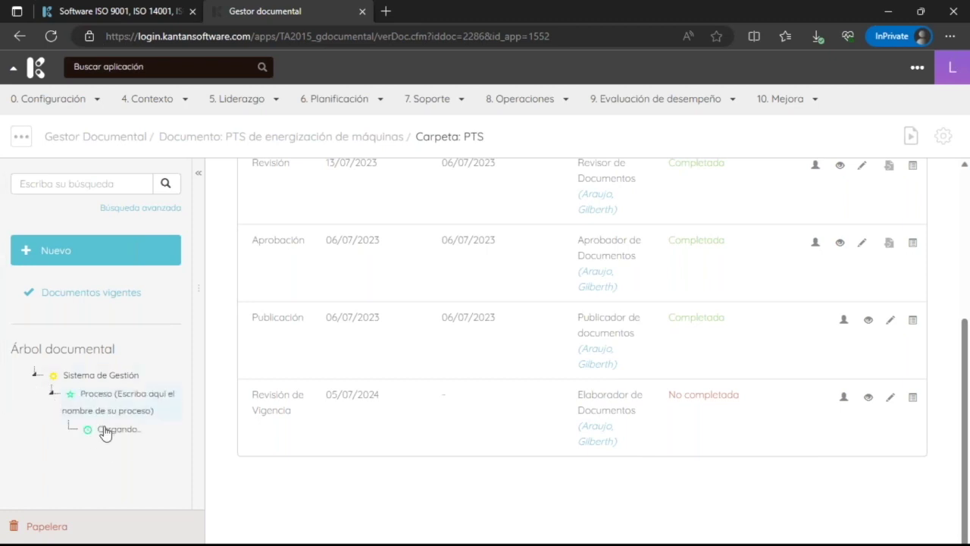
scroll(102, 436, "down", 1)
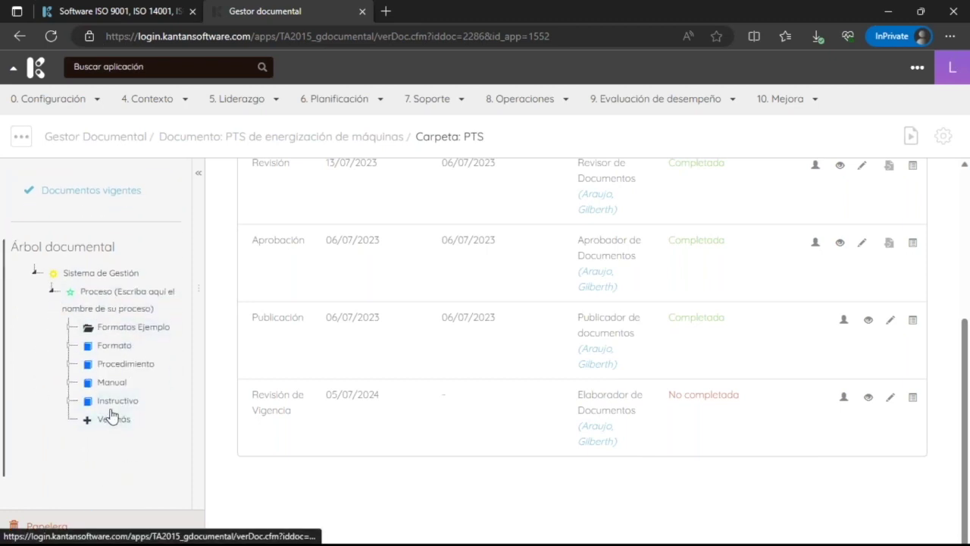
left_click(121, 364)
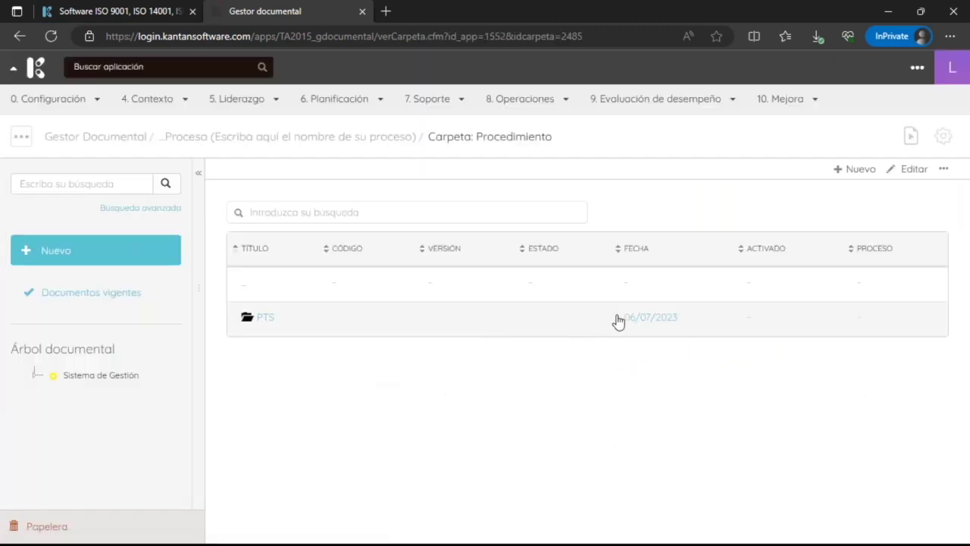
left_click(250, 316)
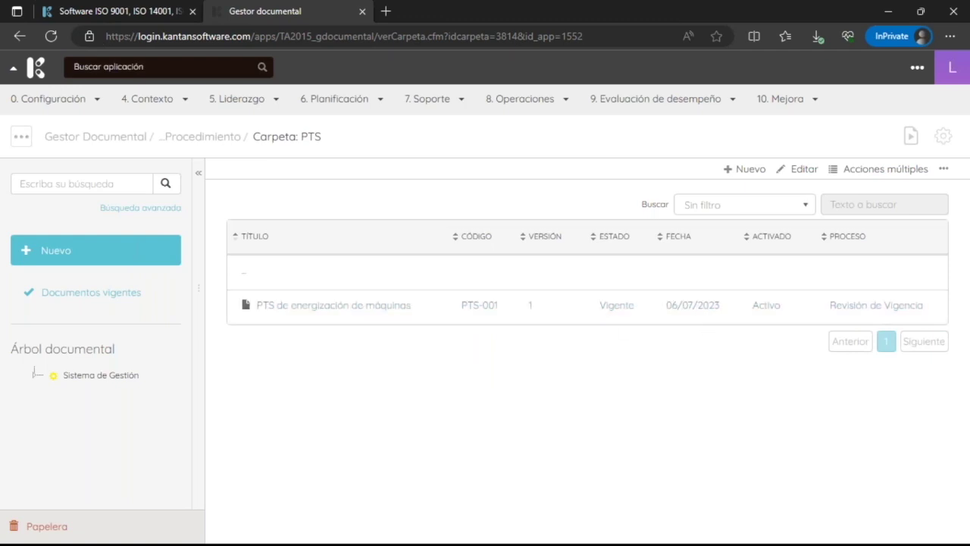
- Find and open the Agenda de actividades application and look through the overdue pending tasks
left_click(129, 69)
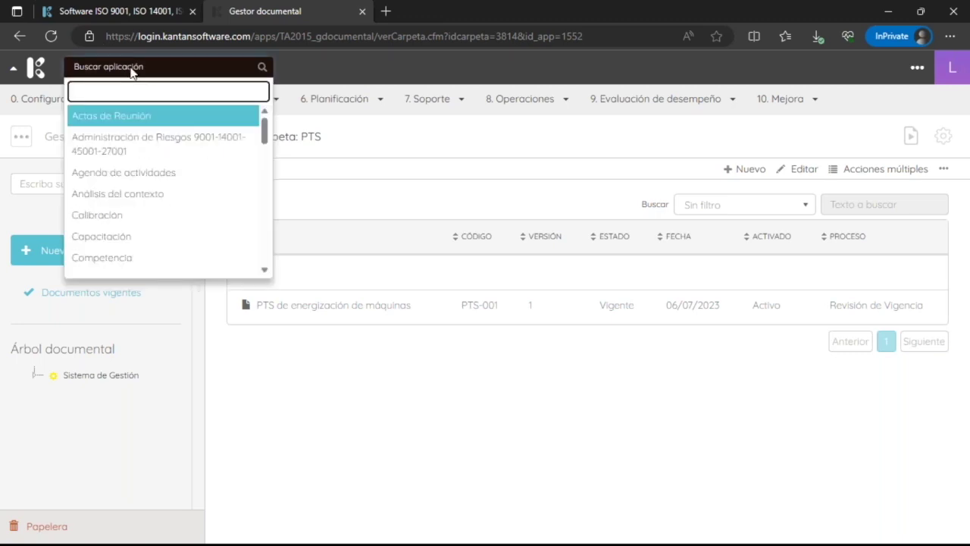
type("ag")
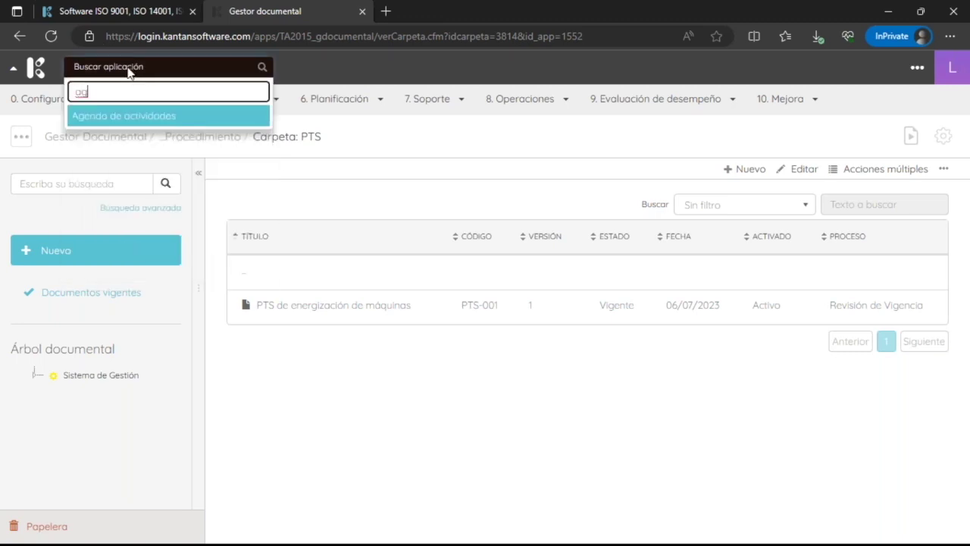
left_click(149, 118)
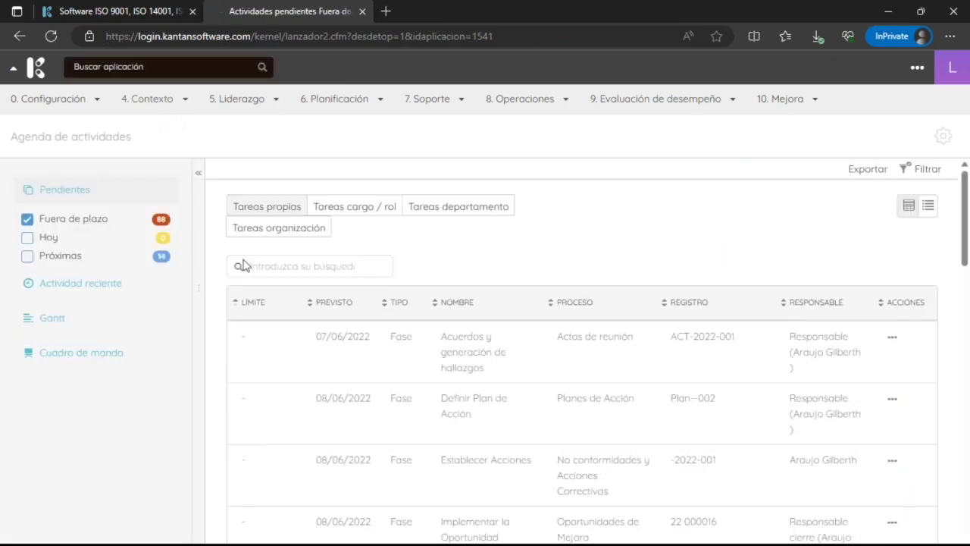
scroll(561, 331, "down", 3)
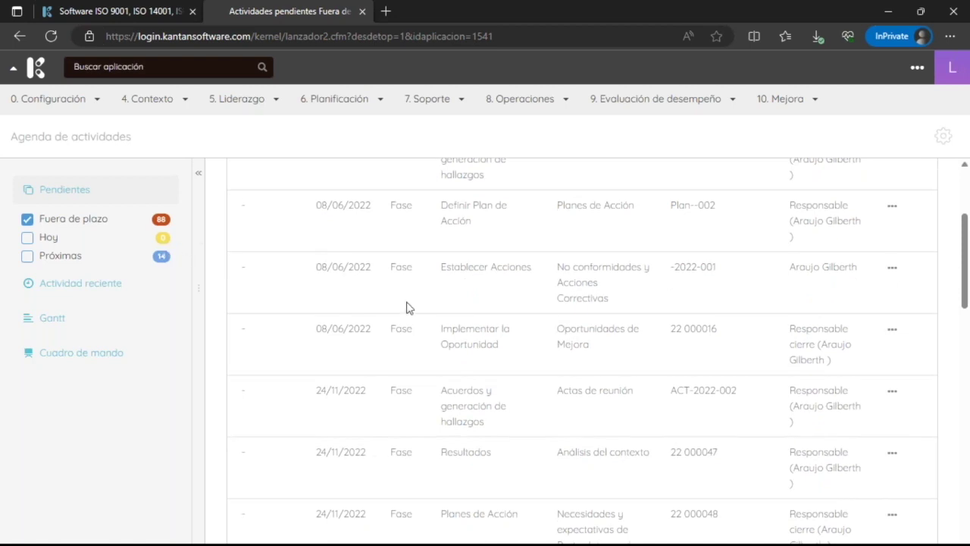
- Open the agenda's Cuadro de mando and examine its pending-activity totals and the charts by type, overdue time, user and typology
scroll(406, 307, "up", 3)
left_click(61, 355)
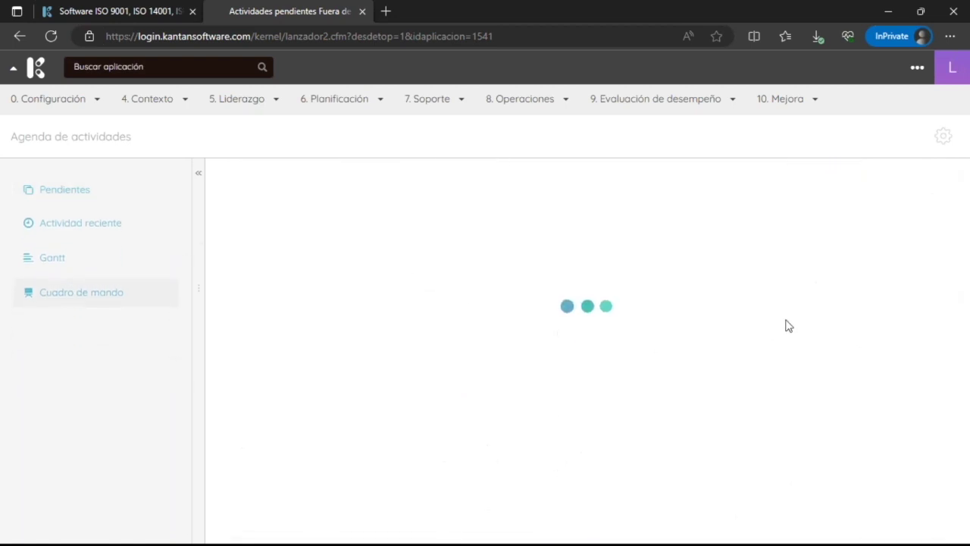
scroll(802, 328, "down", 1)
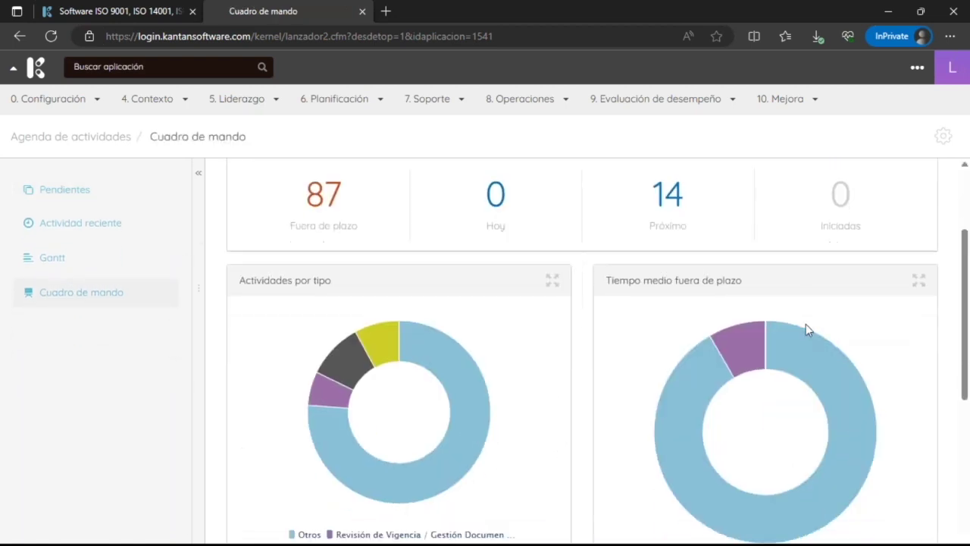
scroll(806, 324, "down", 6)
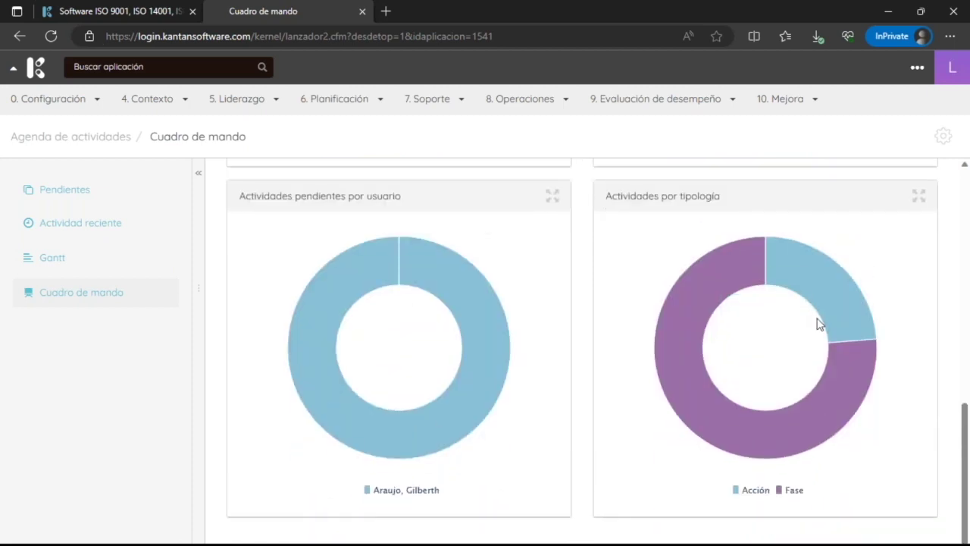
scroll(817, 325, "up", 5)
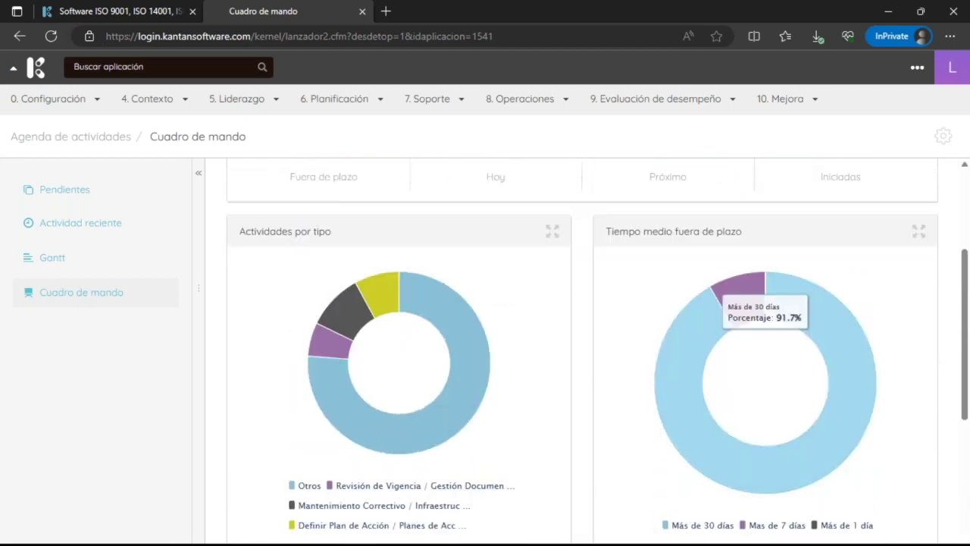
mouse_move(380, 453)
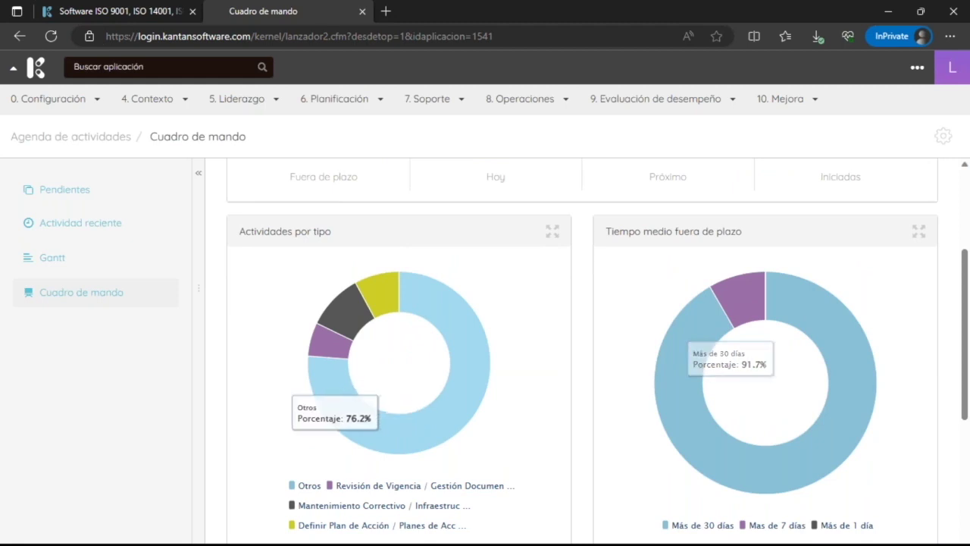
mouse_move(658, 382)
scroll(636, 341, "down", 2)
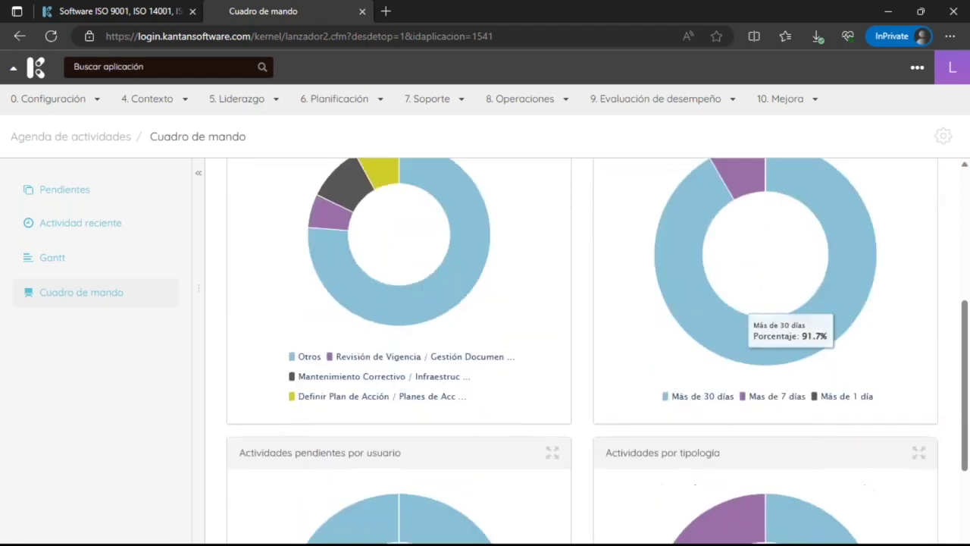
scroll(808, 371, "down", 3)
mouse_move(450, 429)
scroll(451, 429, "down", 1)
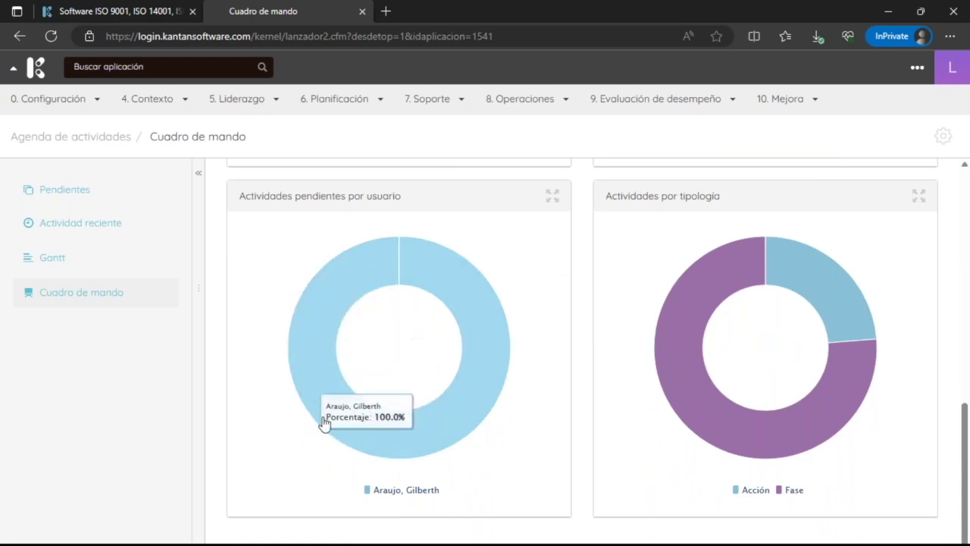
mouse_move(786, 450)
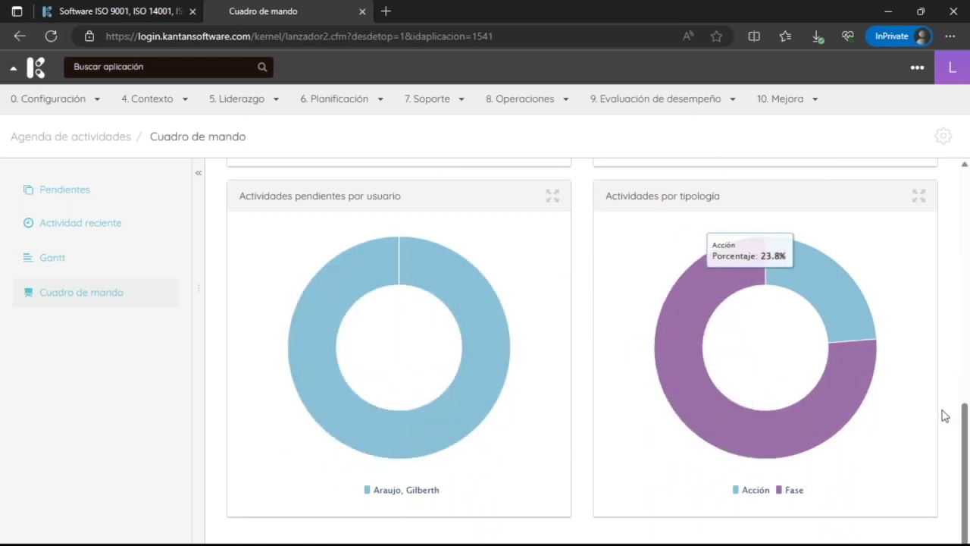
scroll(945, 412, "up", 6)
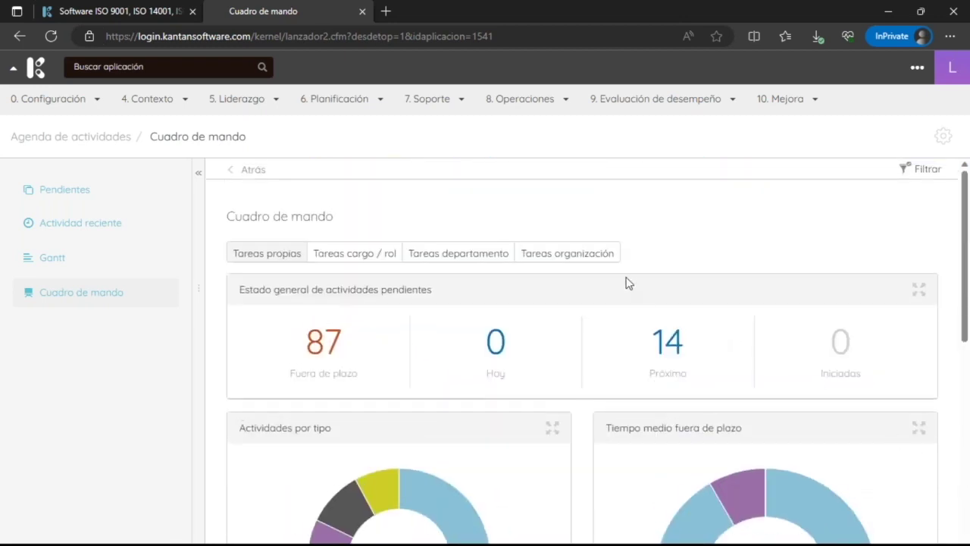
- View the overdue pending task for registro ACT-2022-001 and go to its Actas de Reunión record
left_click(87, 191)
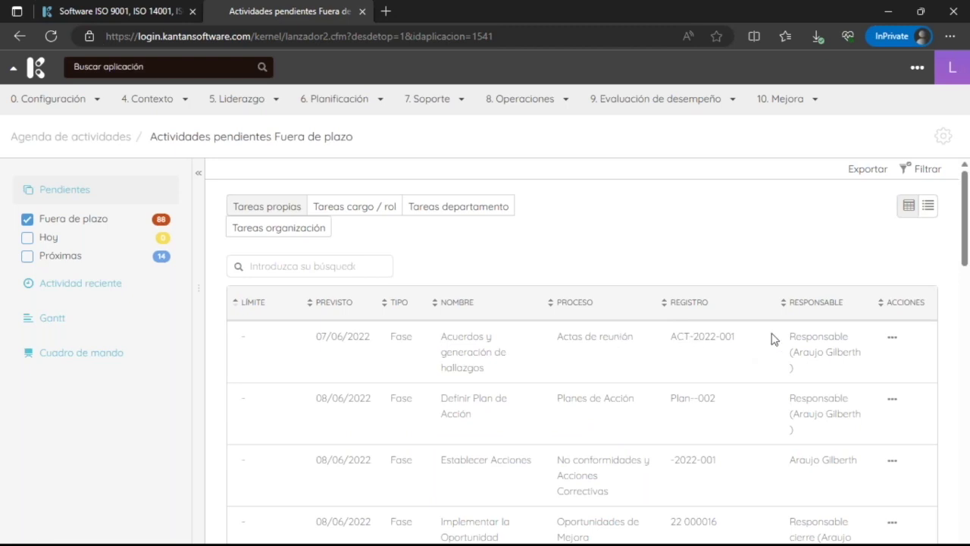
left_click(893, 338)
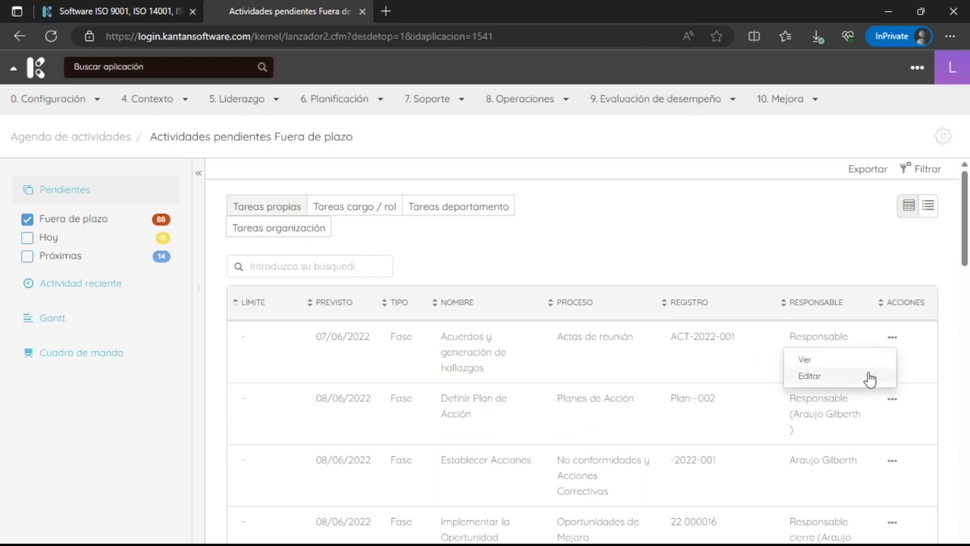
left_click(868, 363)
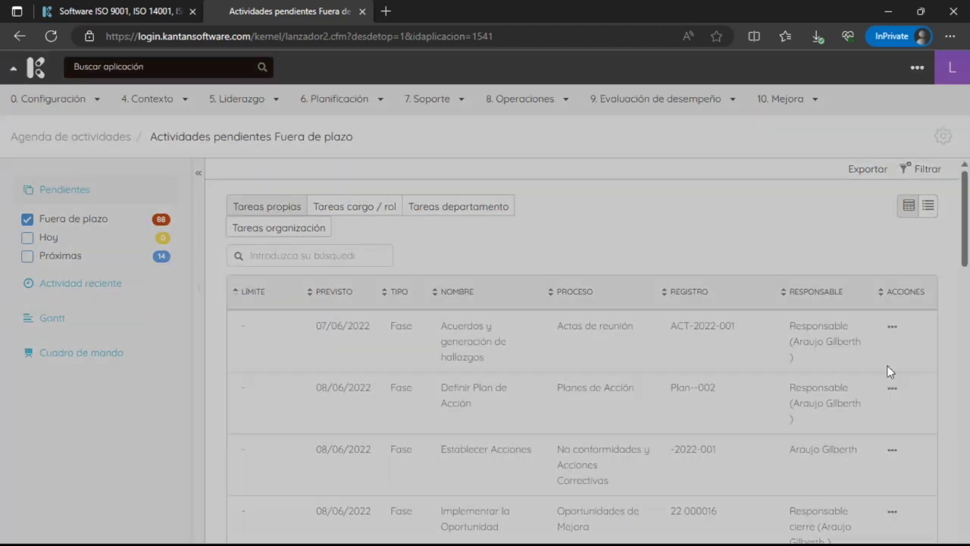
scroll(514, 310, "down", 3)
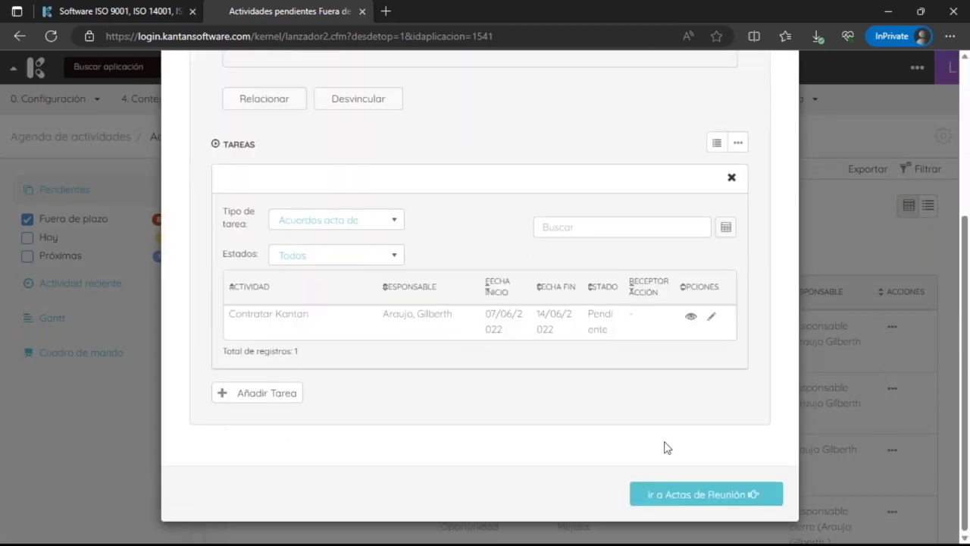
left_click(686, 498)
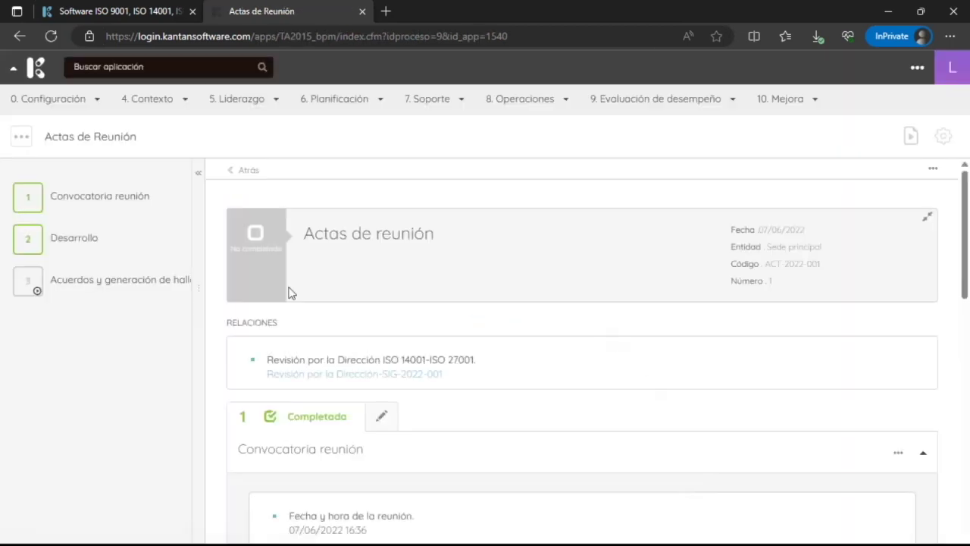
- Add the comment "Contamos con kantan" to the Contratar Kantan task under Acuerdos y generación de hallazgos, changing its status to Cerrada
left_click(158, 290)
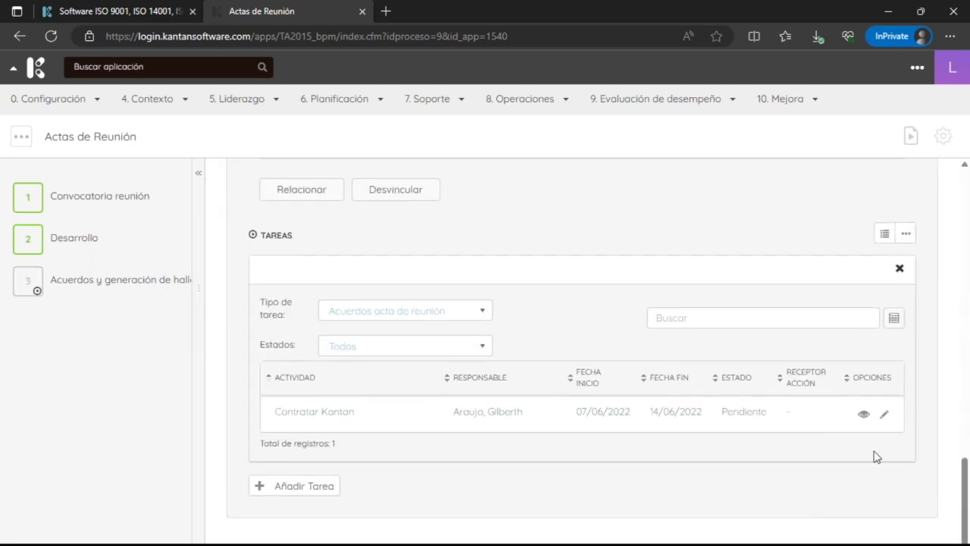
left_click(864, 416)
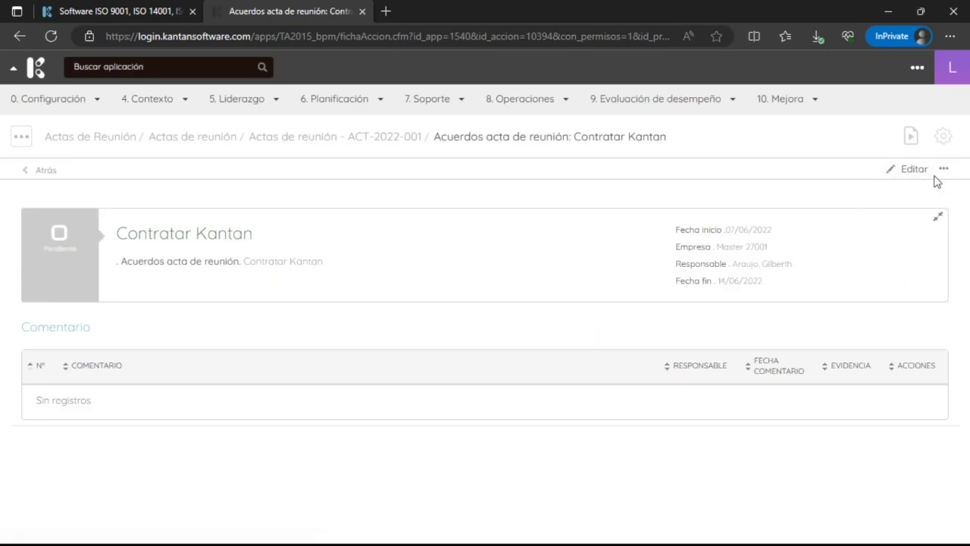
left_click(943, 170)
left_click(900, 214)
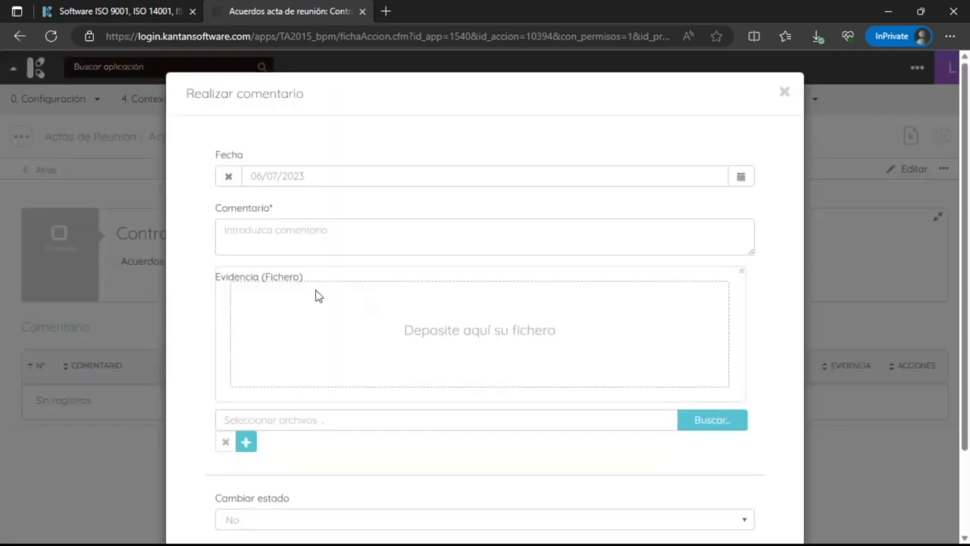
left_click(316, 243)
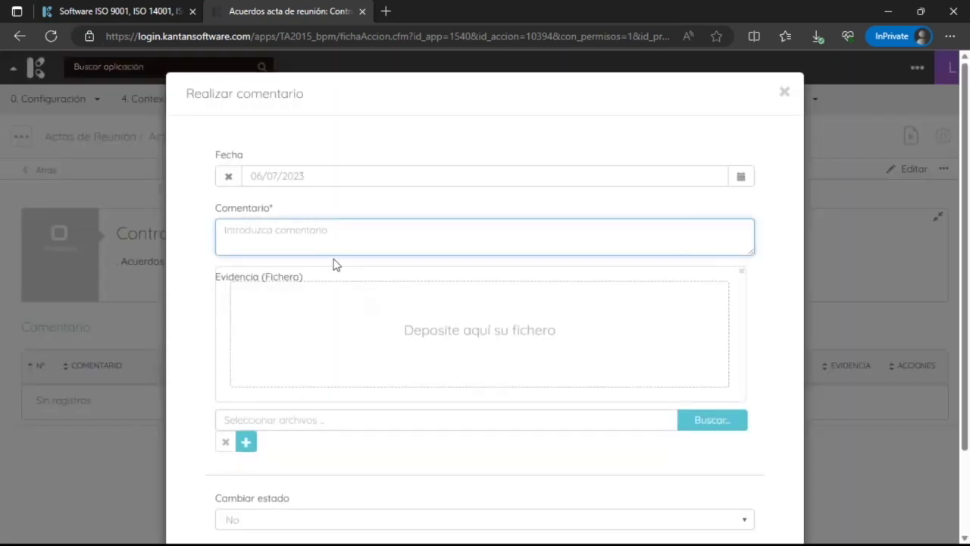
type("Contamos con kantan")
scroll(698, 398, "down", 2)
left_click(454, 418)
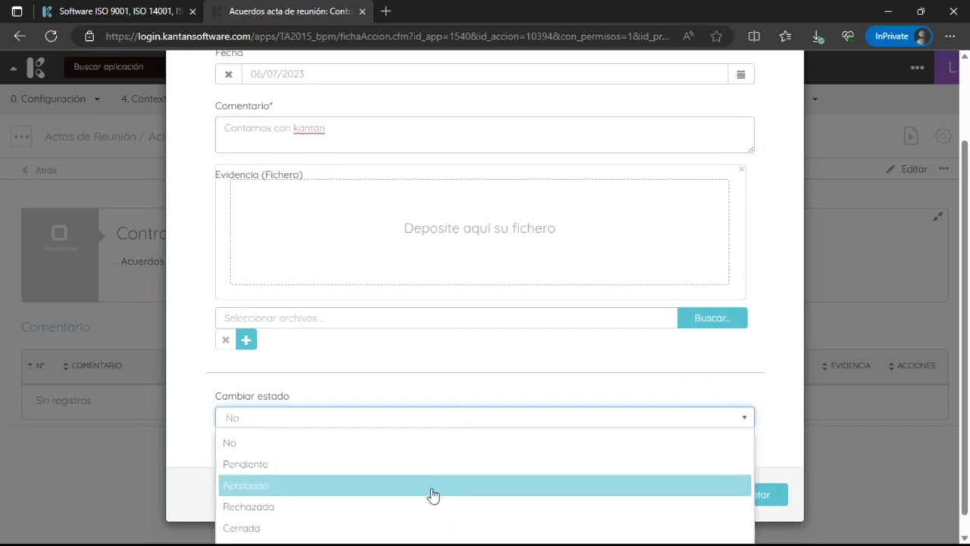
left_click(438, 530)
left_click(734, 494)
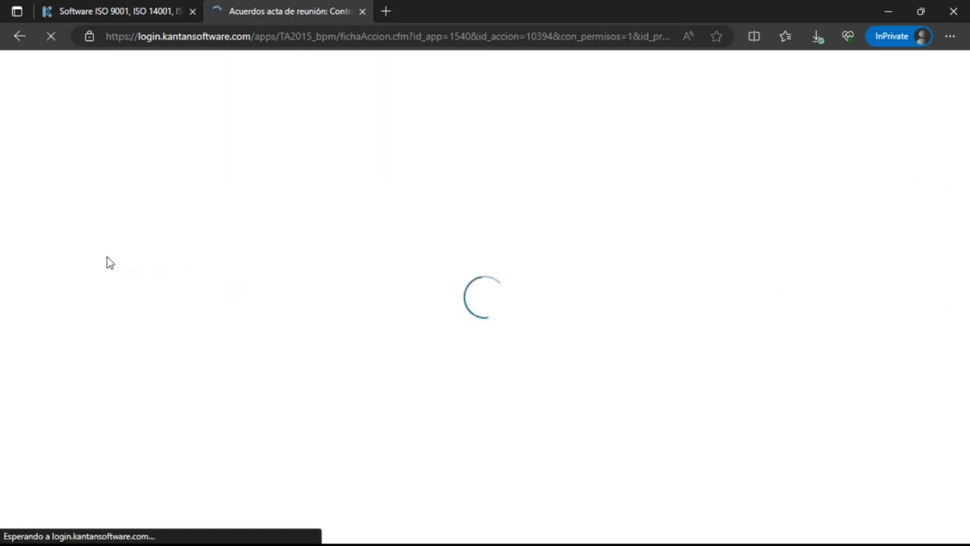
- Return to the ACT-2022-001 meeting record and mark its Acuerdos y generación de hallazgos phase as complete
left_click(39, 169)
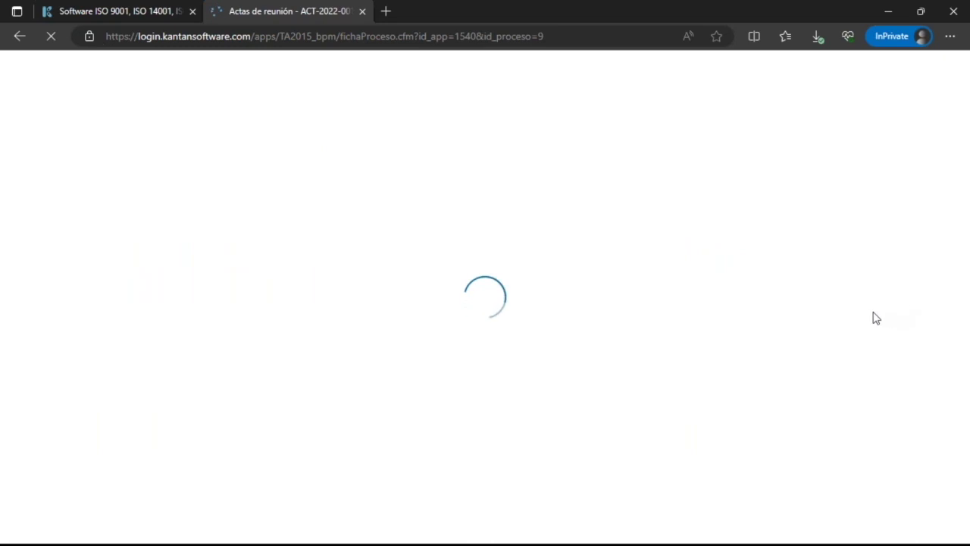
mouse_move(138, 277)
left_click(180, 280)
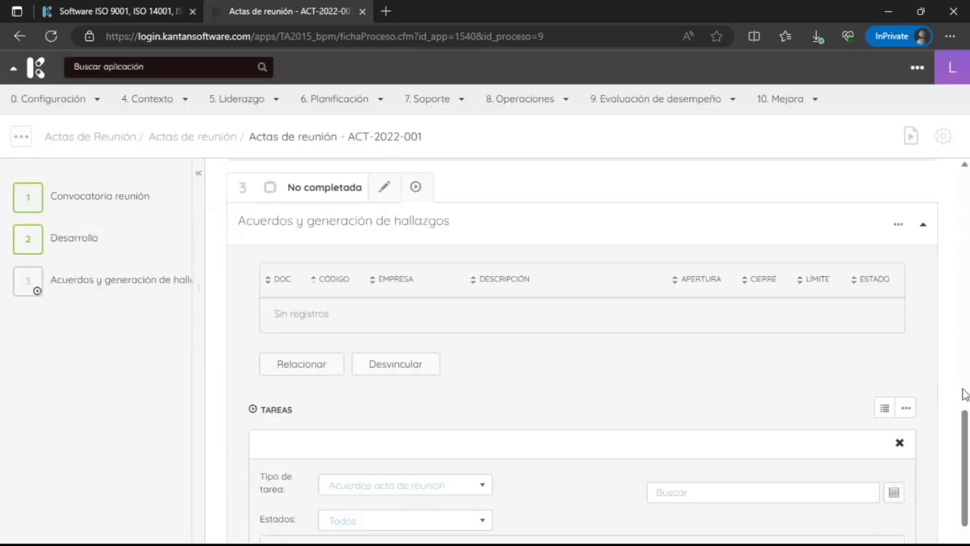
left_click(390, 199)
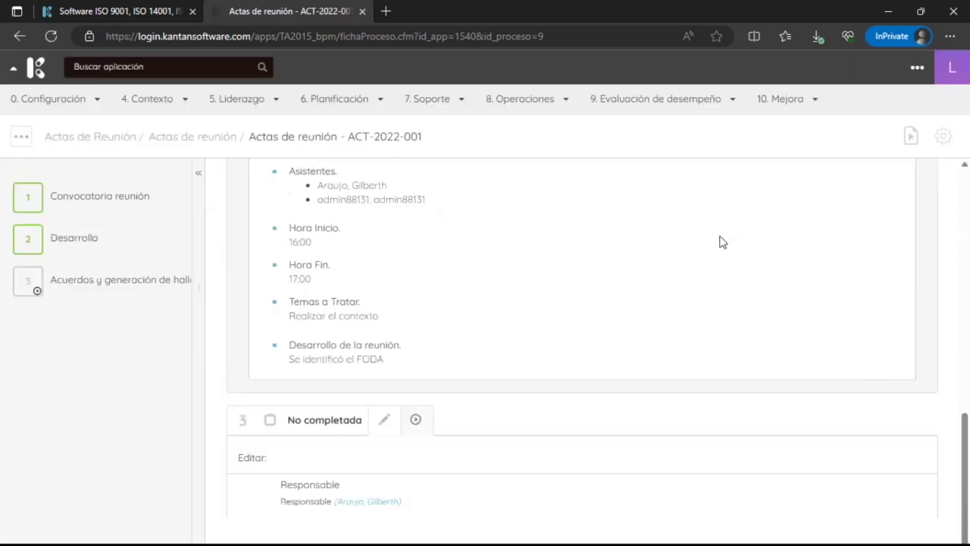
left_click(879, 483)
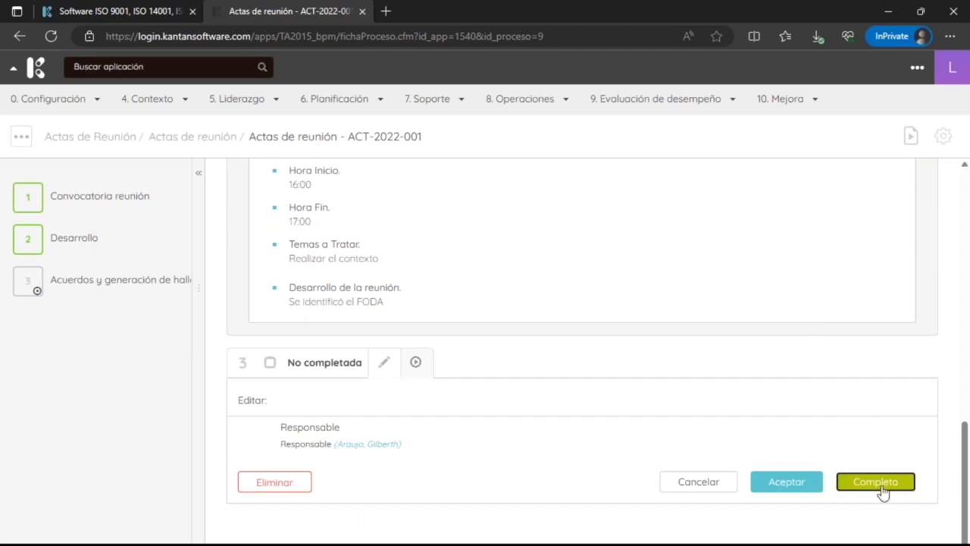
left_click(657, 144)
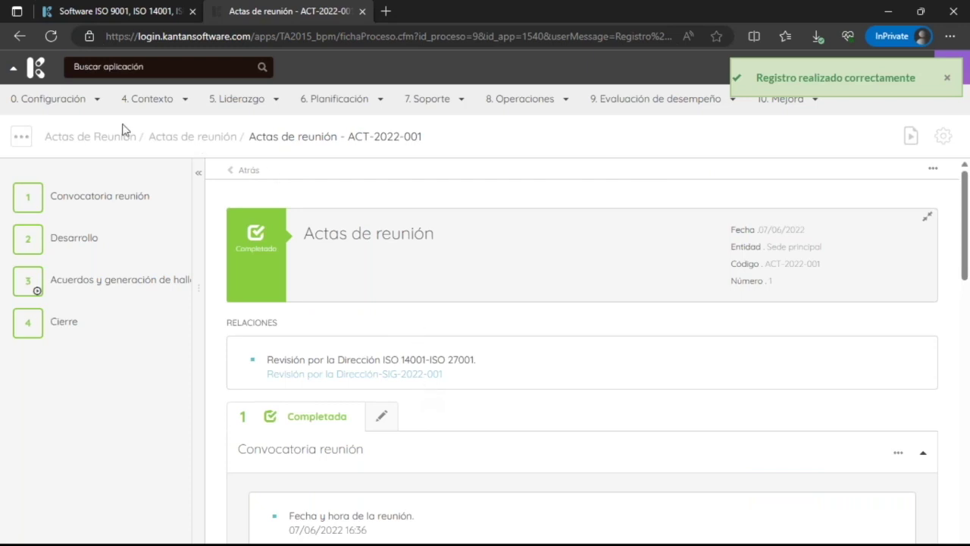
- Search the applications for "agend" and reopen Agenda de actividades to check the overdue pending tasks
left_click(106, 68)
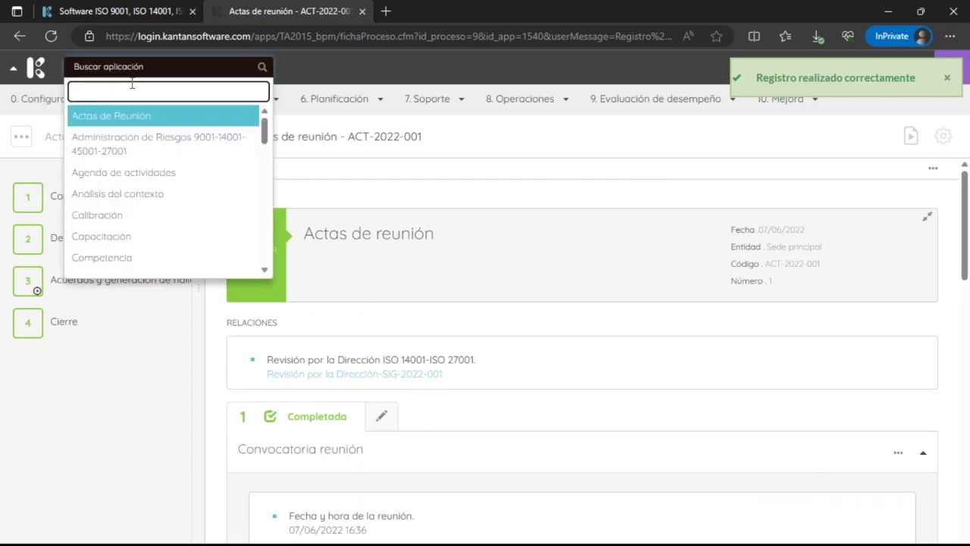
type("agend")
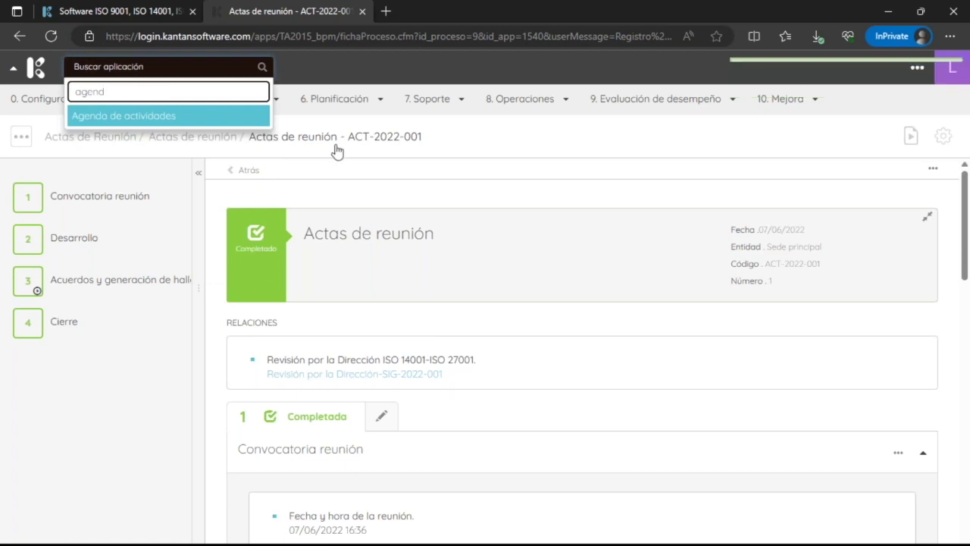
left_click(136, 116)
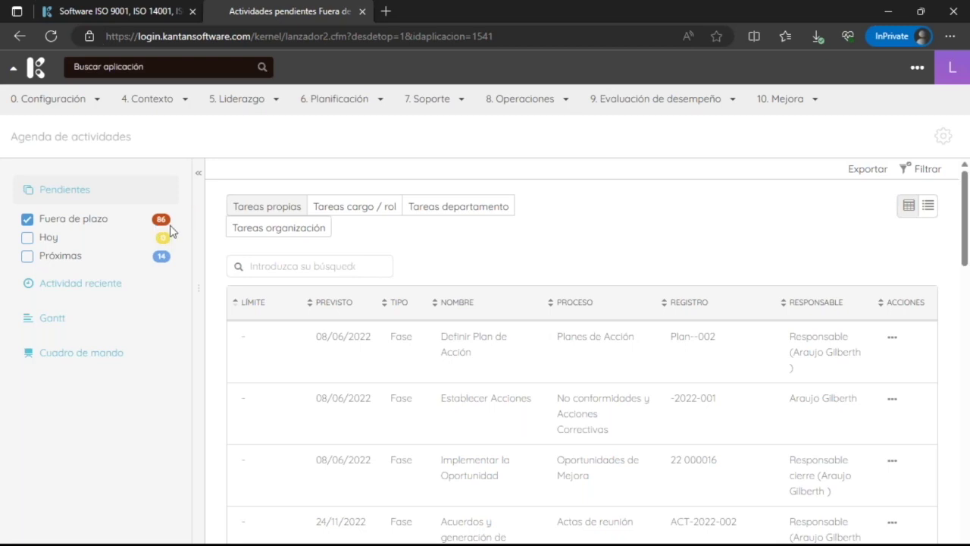
- Reopen the Cuadro de mando and check the Tareas propias charts and the Fuera de plazo total after closing the meeting record
left_click(77, 364)
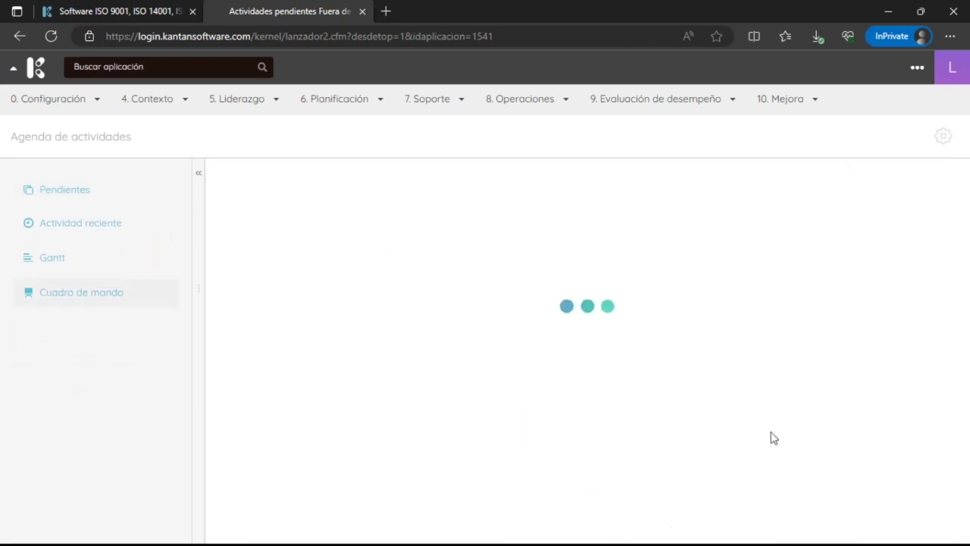
scroll(715, 424, "down", 3)
mouse_move(691, 420)
scroll(691, 421, "down", 1)
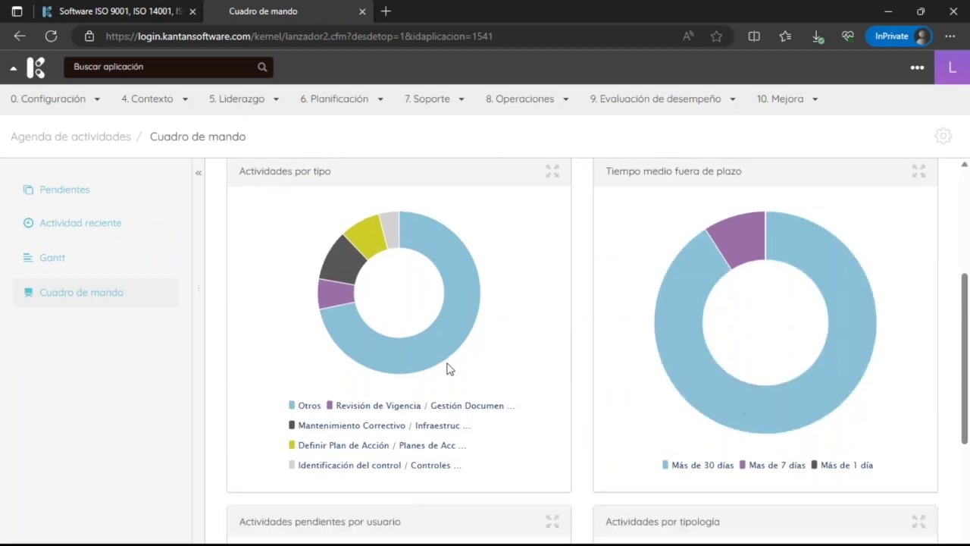
scroll(574, 405, "down", 1)
scroll(574, 405, "down", 3)
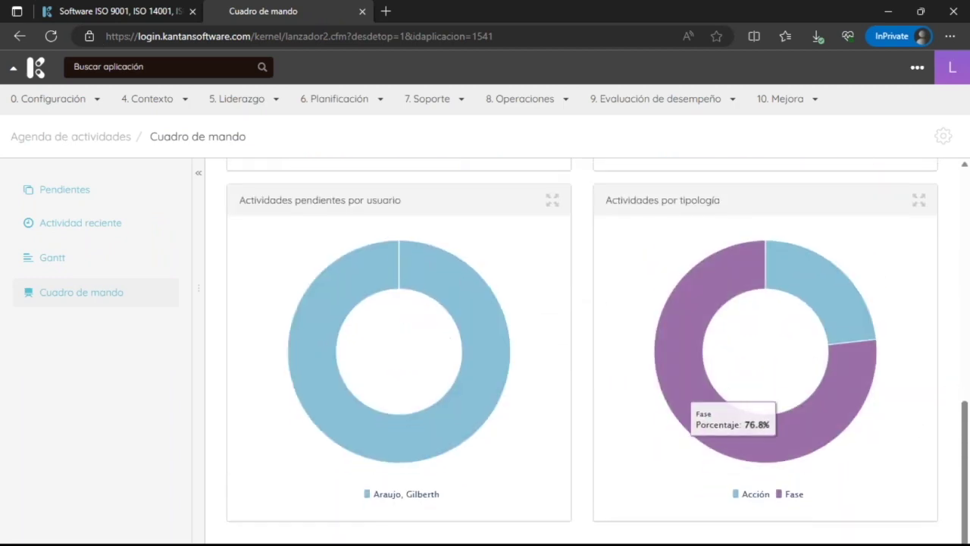
scroll(684, 346, "up", 3)
scroll(680, 387, "up", 2)
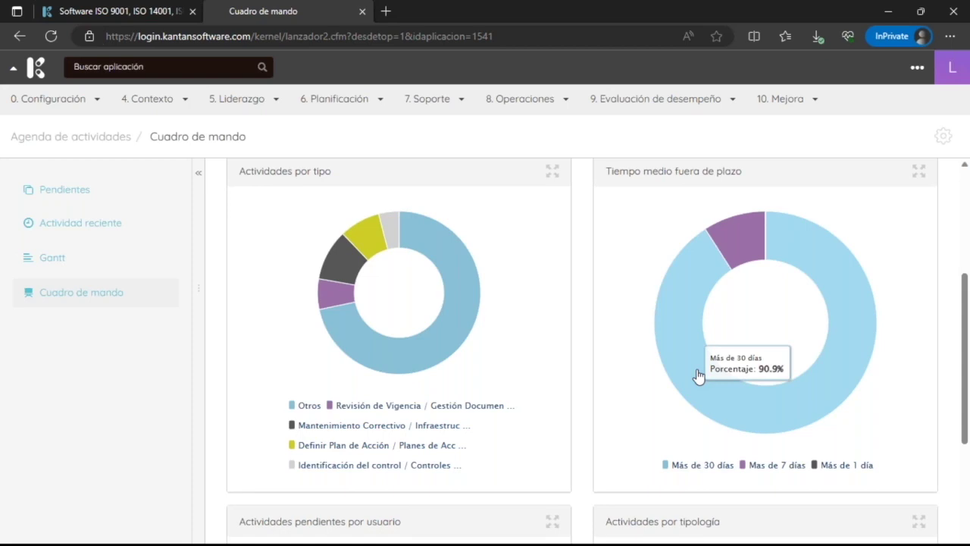
scroll(748, 329, "up", 4)
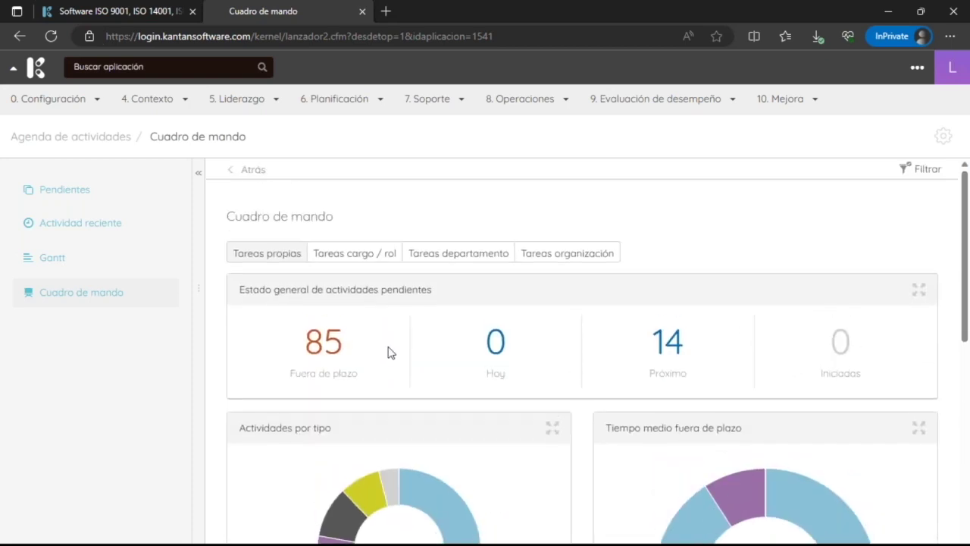
double_click(336, 342)
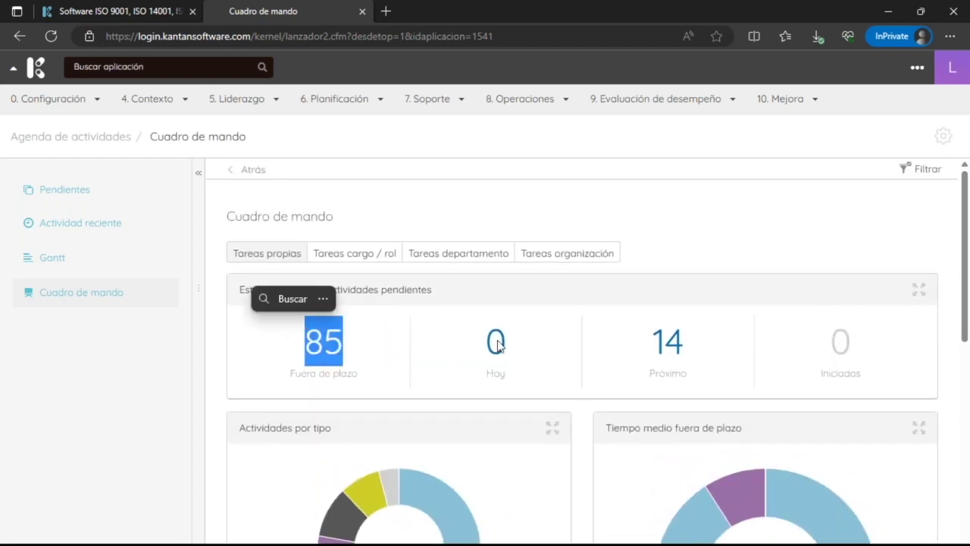
- Compare the Cuadro de mando views for Tareas organización, Tareas departamento and Tareas cargo / rol, examining the latter's charts
left_click(559, 258)
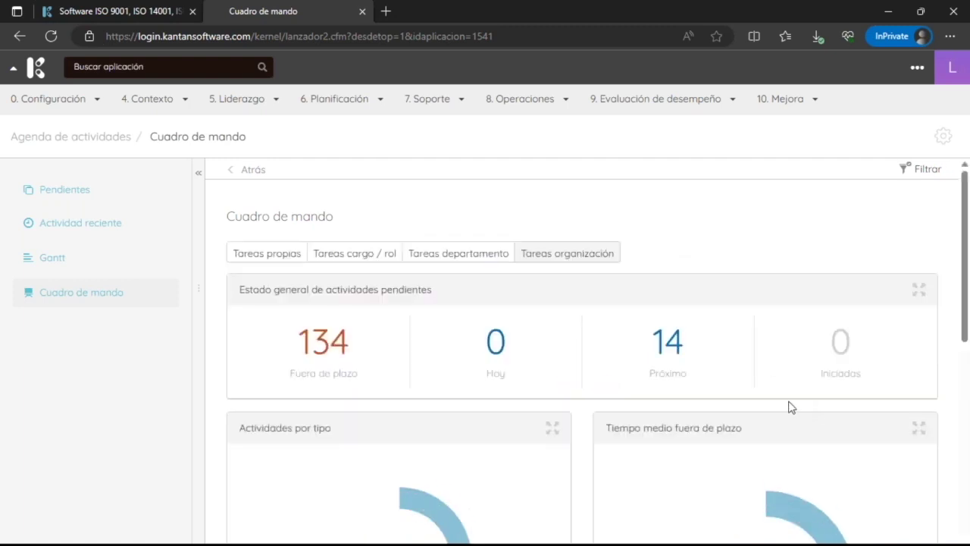
left_click(438, 257)
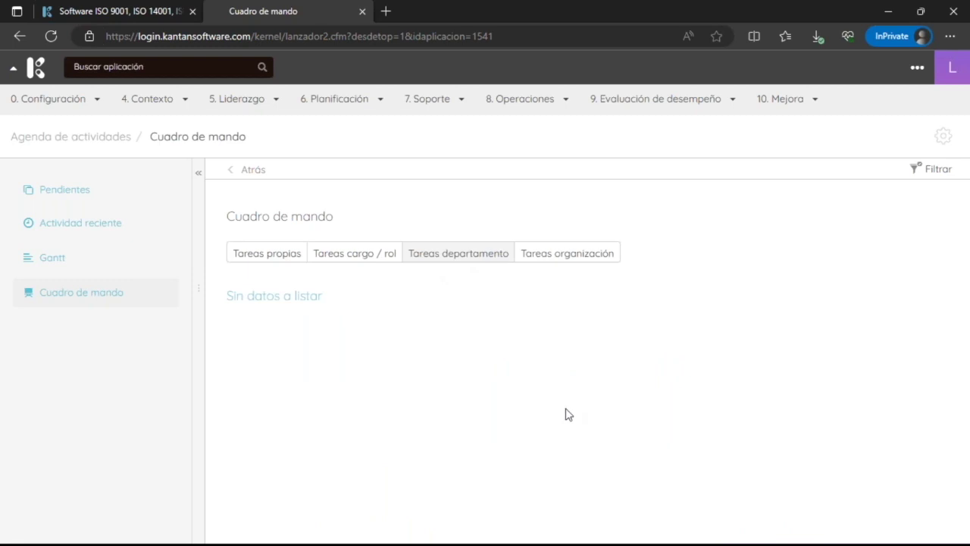
left_click(363, 260)
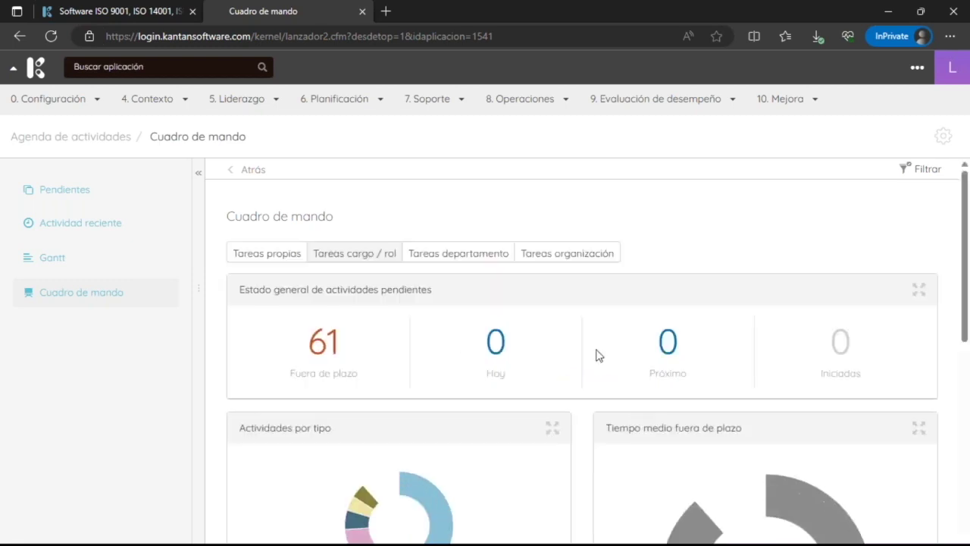
scroll(611, 349, "down", 3)
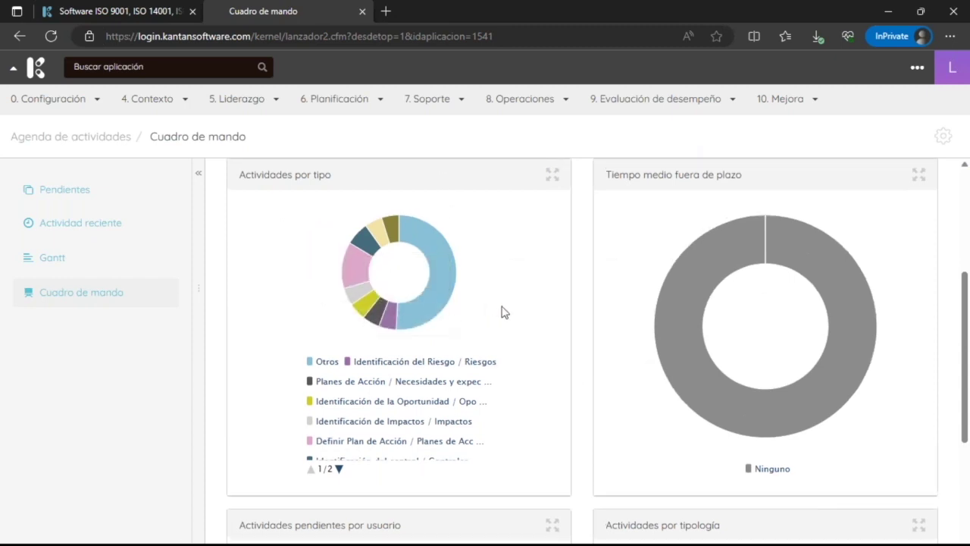
scroll(386, 299, "up", 3)
triple_click(341, 287)
left_click(748, 344)
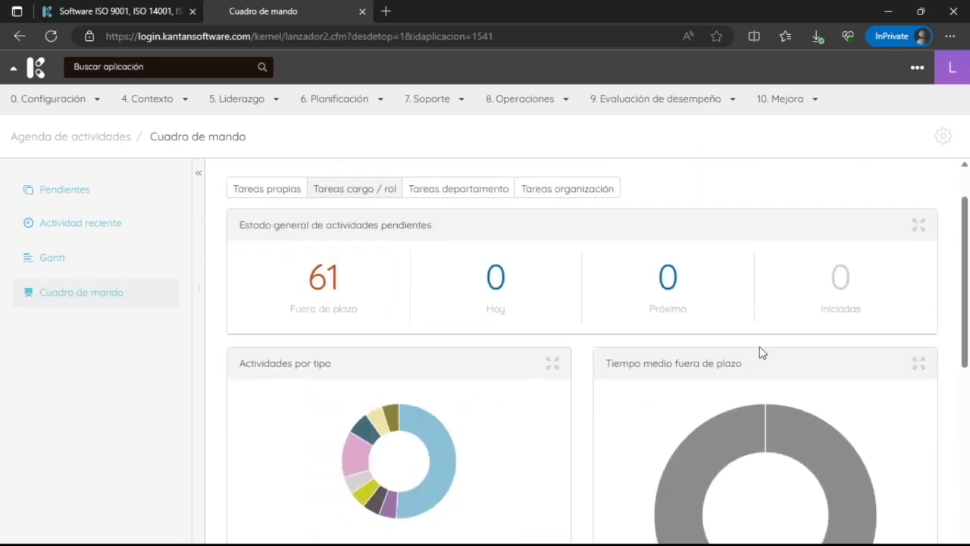